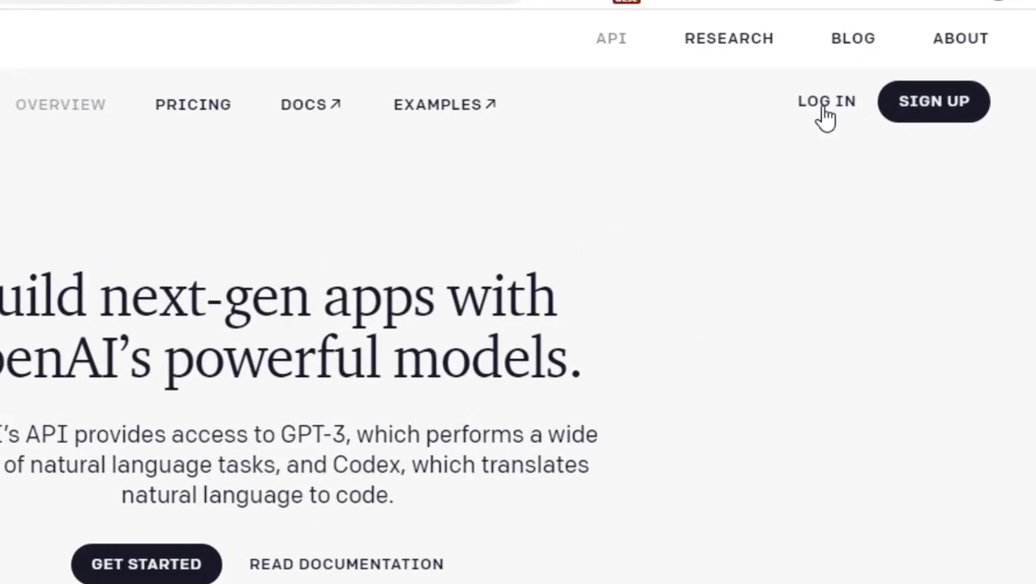
- Log in to the OpenAI account with the already filled-in credentials
left_click(825, 104)
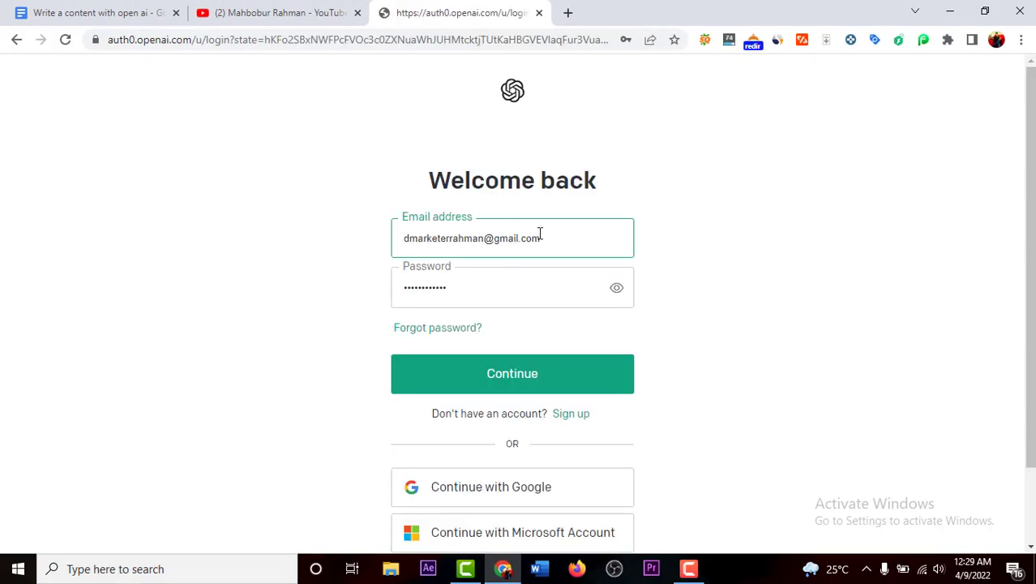
left_click(511, 379)
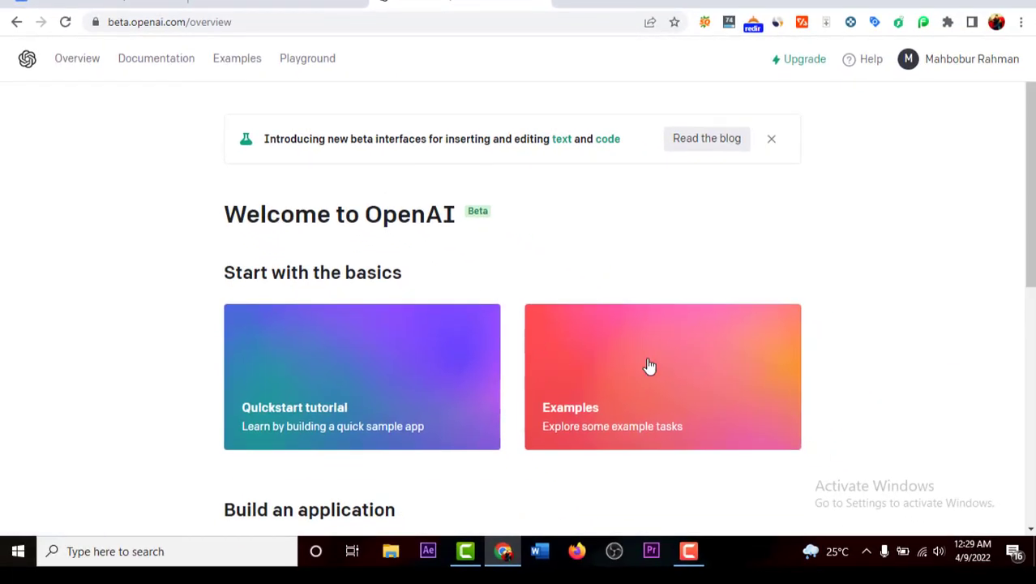
- Look over the overview page, the Documentation introduction and the Examples page
scroll(1018, 173, "down", 2)
scroll(1019, 174, "up", 2)
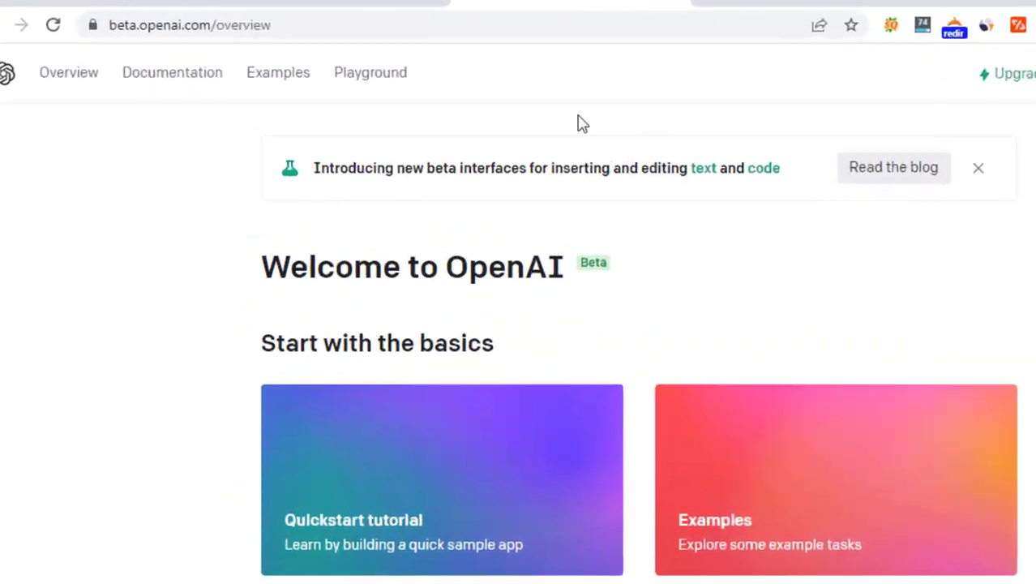
left_click(176, 75)
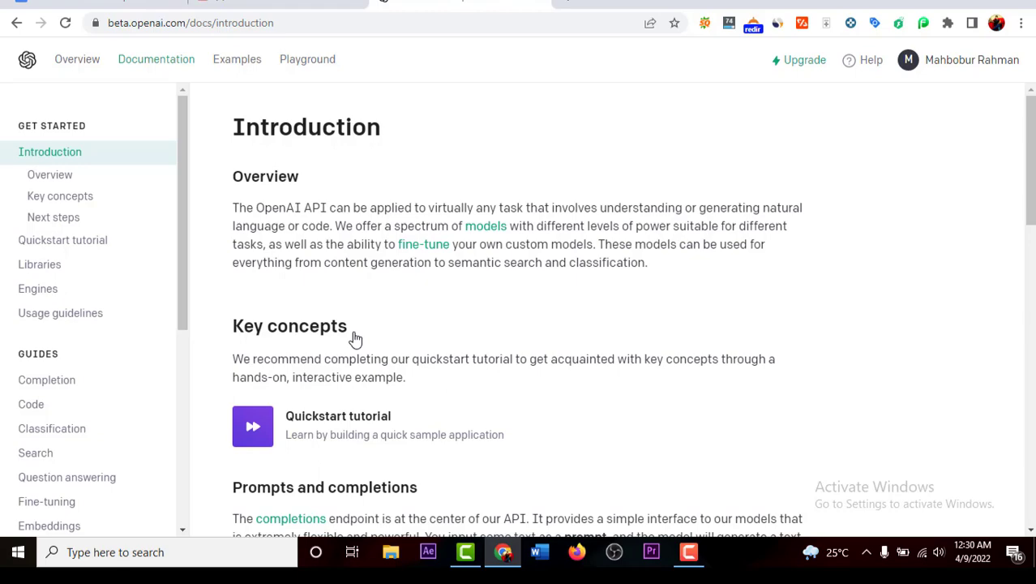
left_click(233, 62)
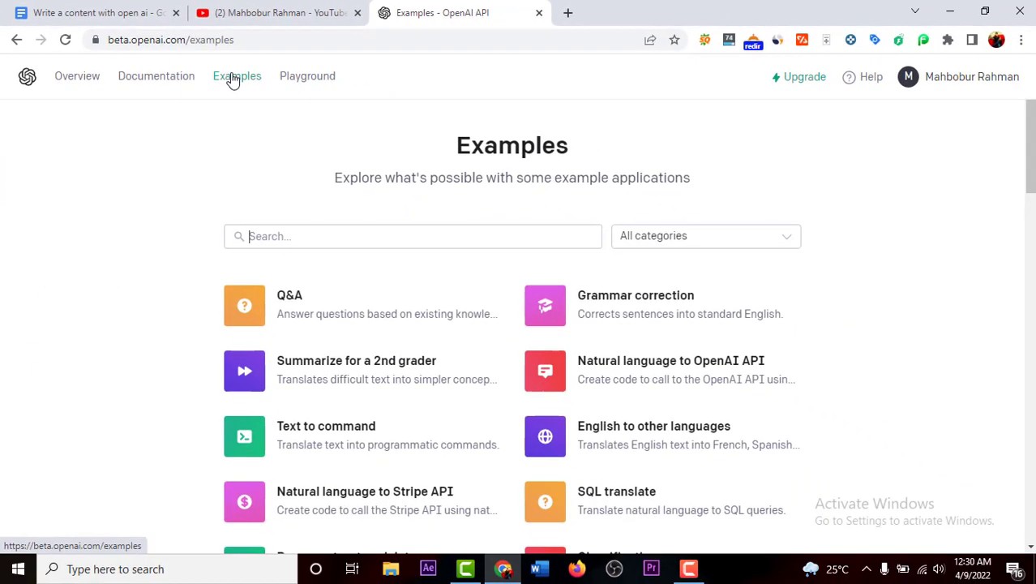
mouse_move(1030, 146)
left_mouse_down()
mouse_move(1030, 444)
mouse_move(1030, 146)
left_mouse_up()
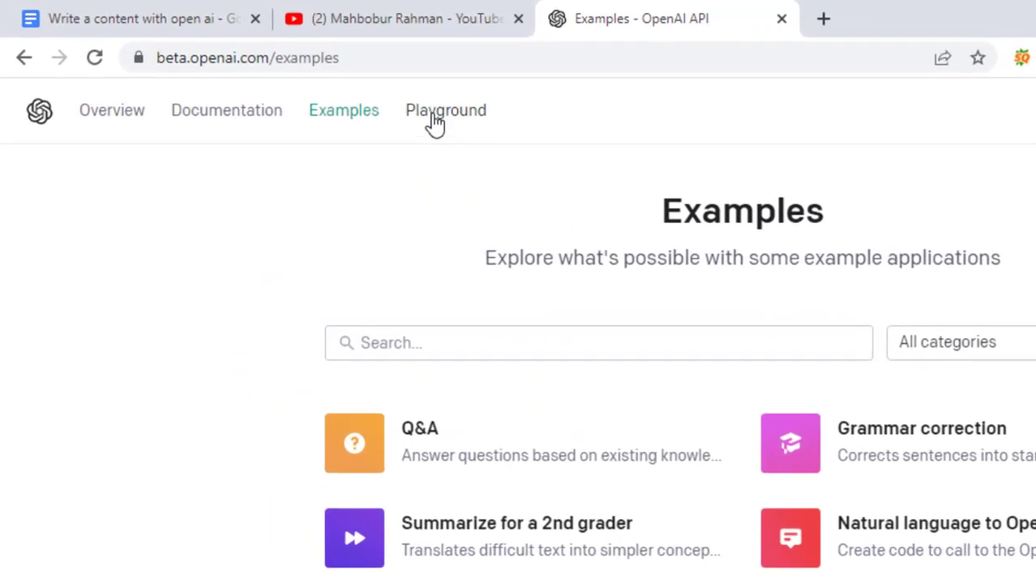
- Open the Playground and select the text-davinci-002 engine
left_click(435, 122)
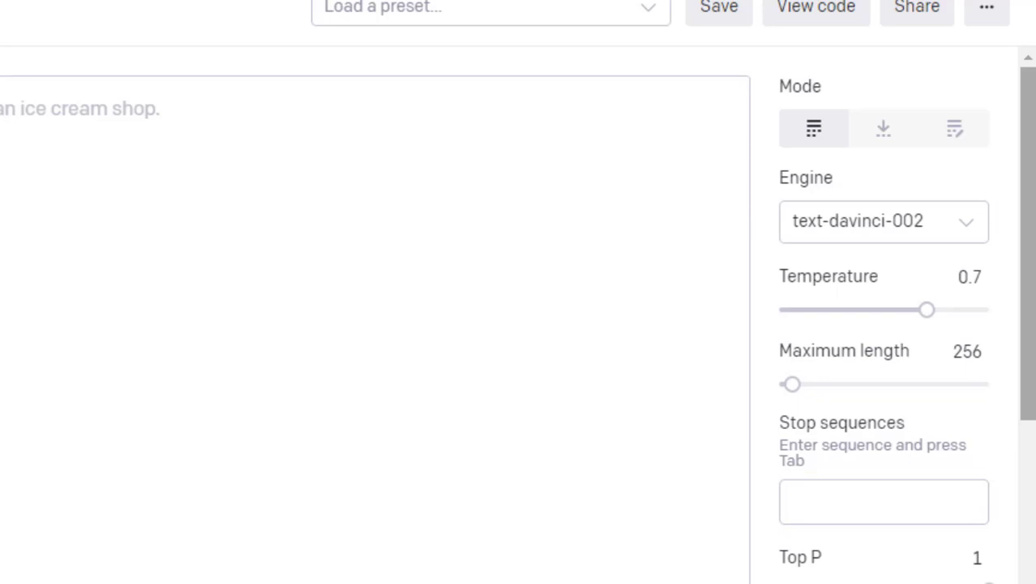
left_click(969, 231)
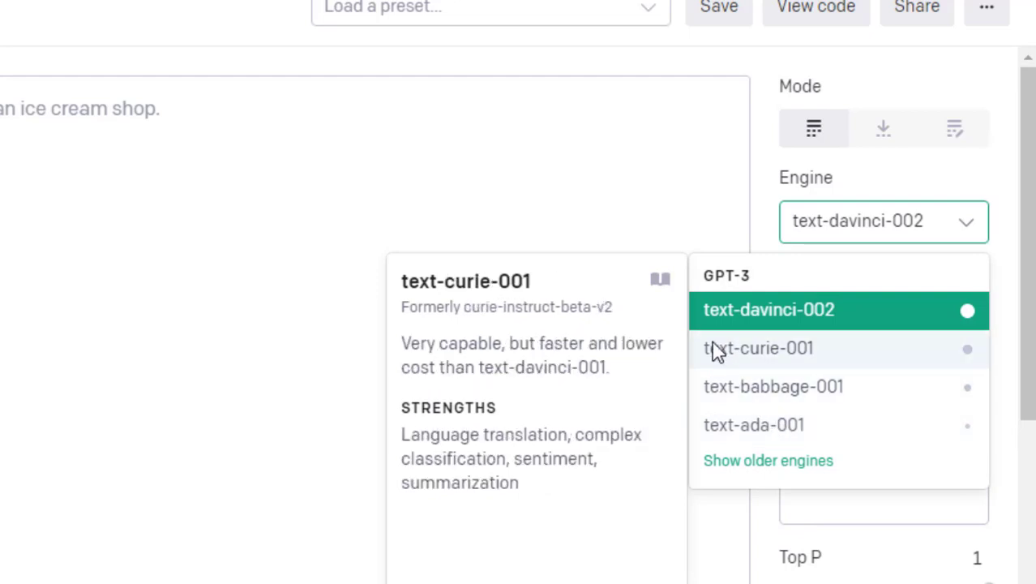
left_click(775, 316)
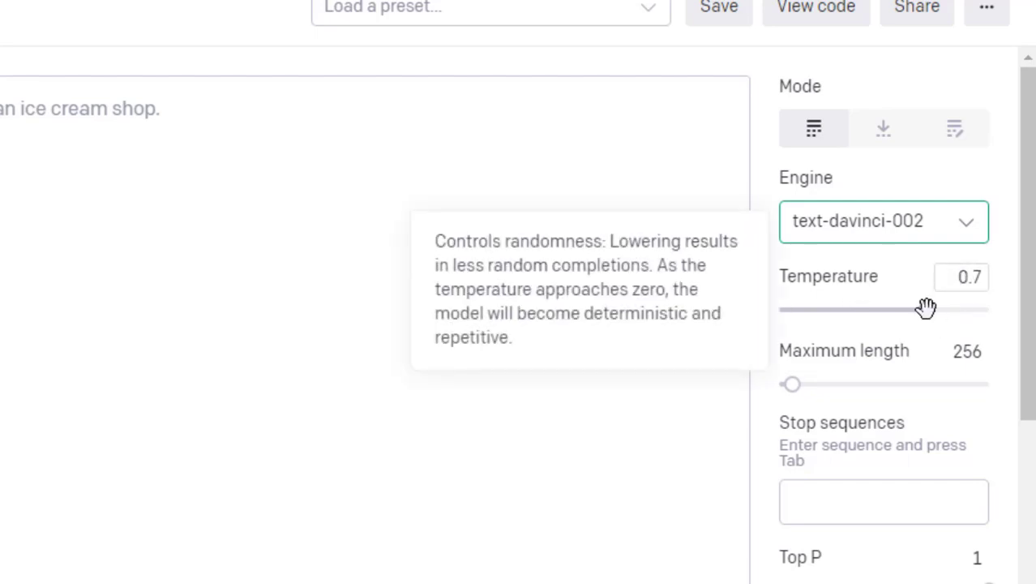
- Examine the Playground's generation settings, from Temperature and Maximum length to the penalties, Best of and inject text options
left_click_drag(904, 308, 927, 310)
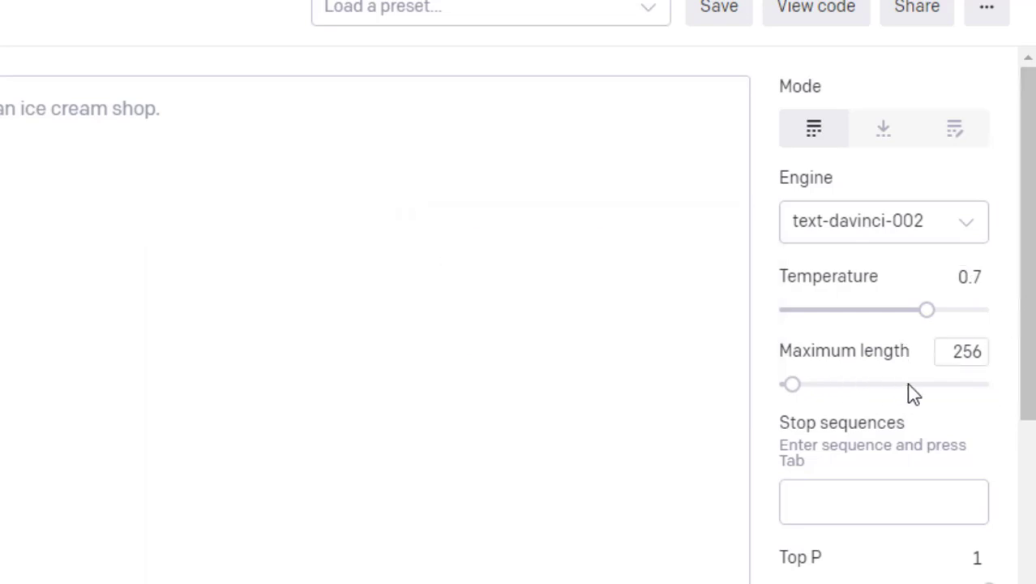
left_click_drag(1031, 292, 1030, 362)
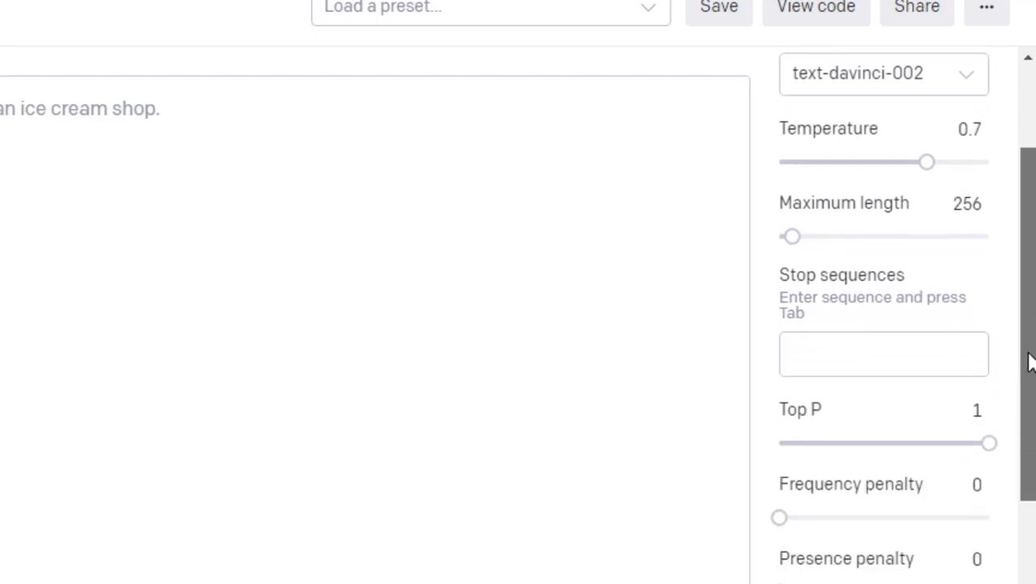
mouse_move(976, 208)
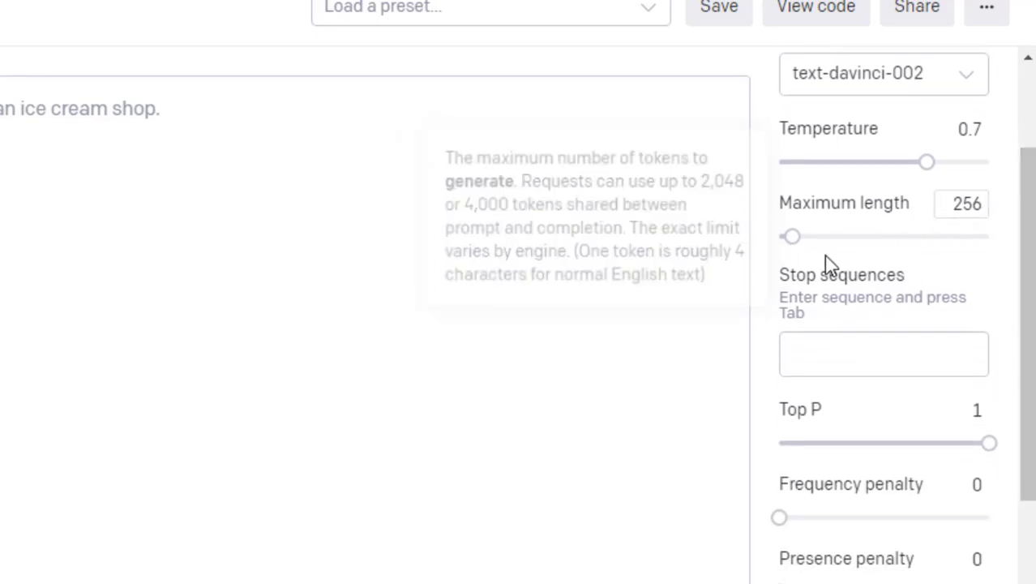
mouse_move(792, 235)
left_mouse_down()
mouse_move(910, 234)
mouse_move(784, 235)
mouse_move(799, 256)
mouse_move(794, 249)
left_mouse_up()
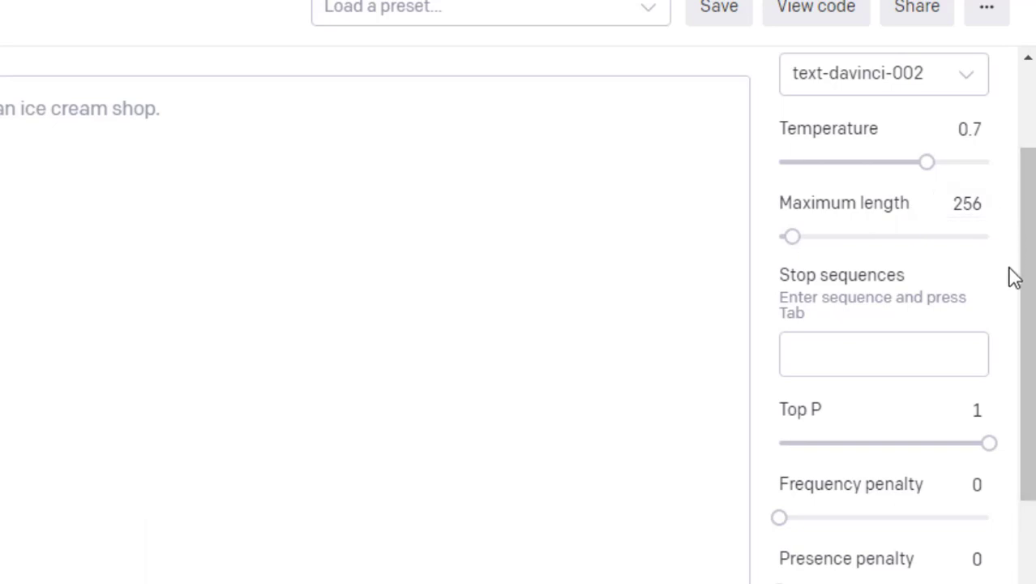
left_click_drag(1030, 302, 1031, 194)
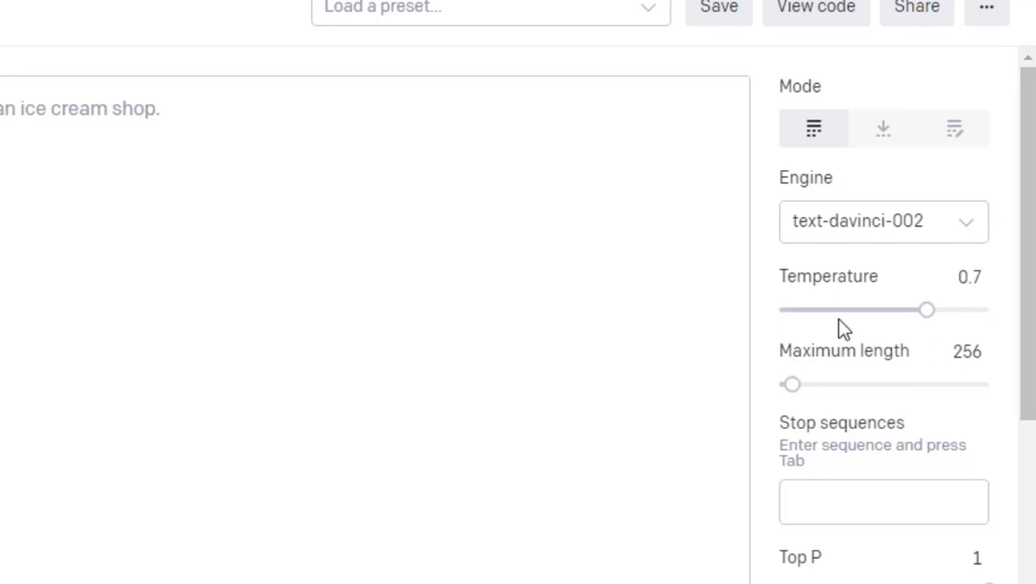
left_click_drag(1031, 150, 1032, 380)
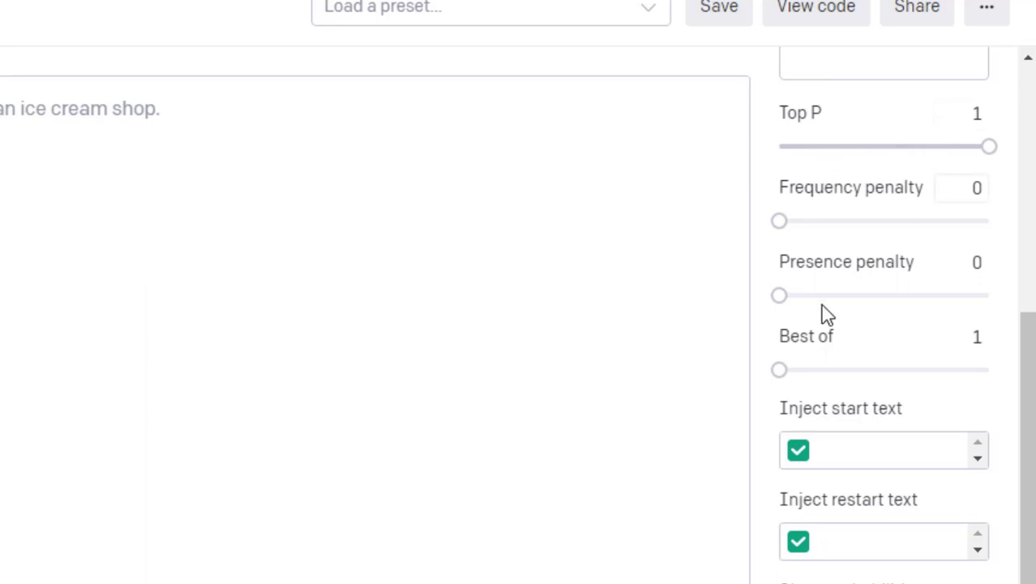
left_click_drag(1032, 509, 1034, 264)
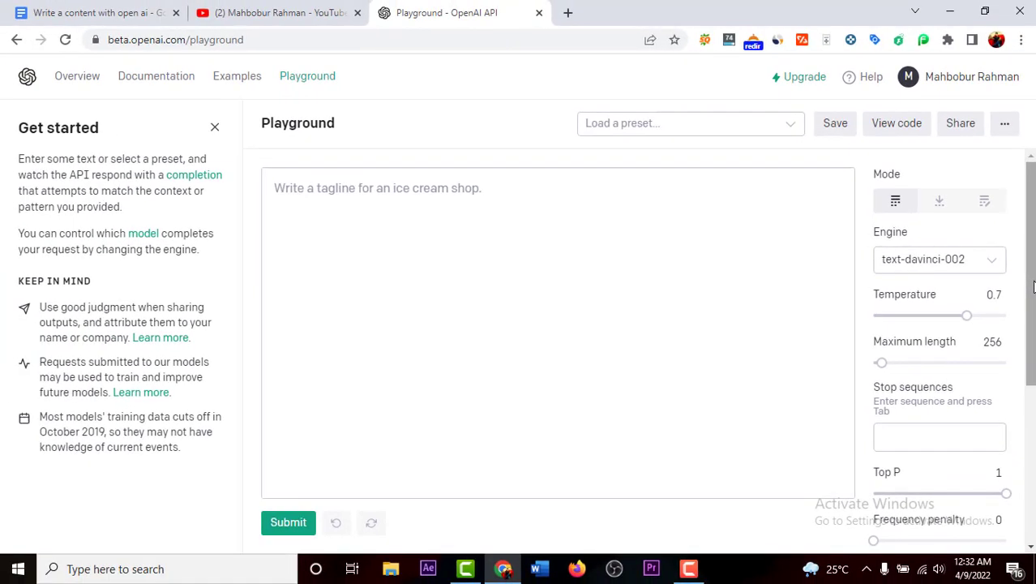
- Begin the Playground prompt with "Write a bio based on following text" and an opening quotation mark
left_click(308, 186)
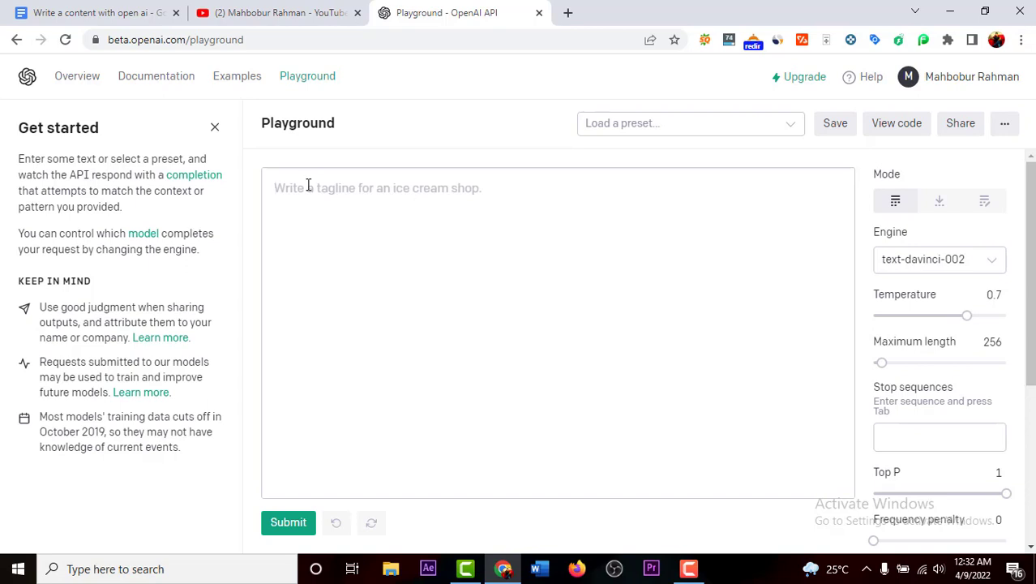
left_click(308, 185)
type("Write a bio based on ")
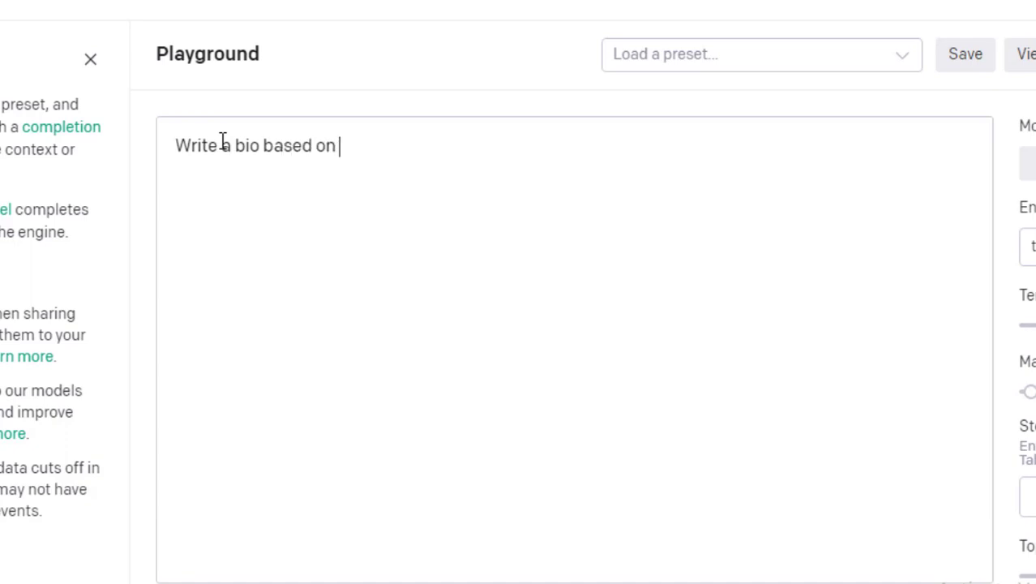
type("following te")
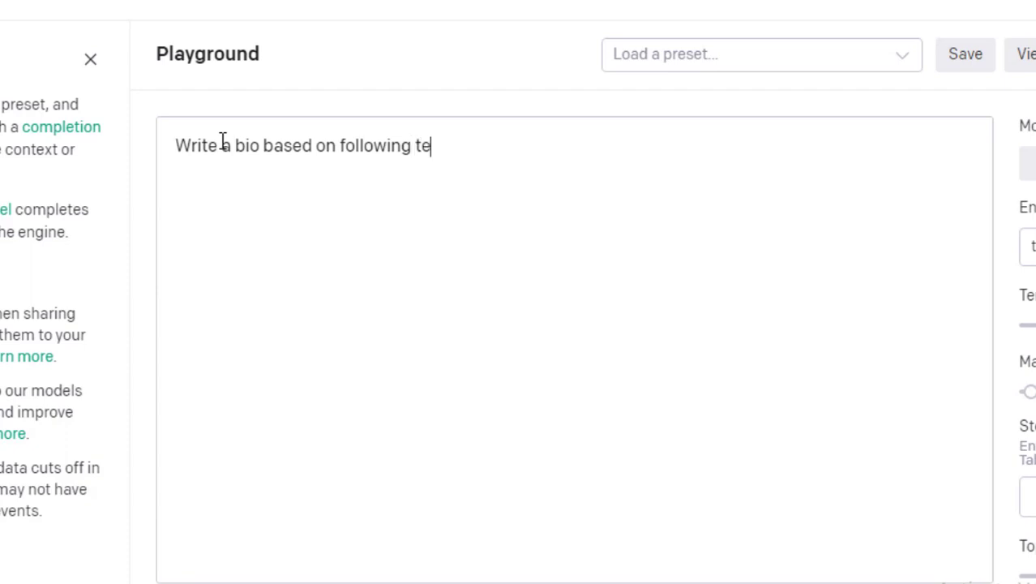
type("x")
type("t :")
key("BackSpace")
type("\"")
- Complete the quoted text with a first-person introduction by full name and "I am a Digital Marketer as well as SEO Expert.", and submit the prompt
type("I am Ma")
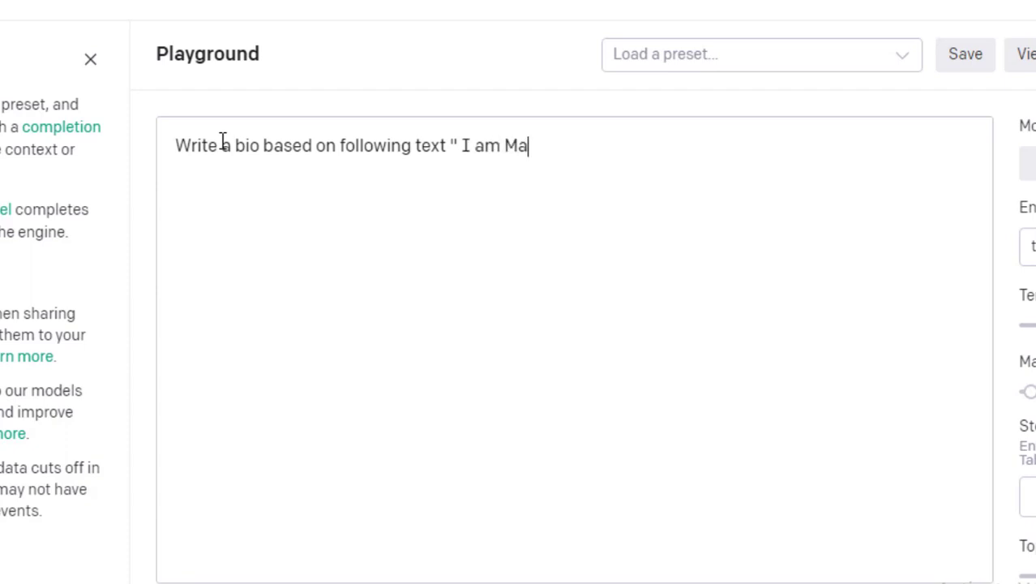
type("hbobur R")
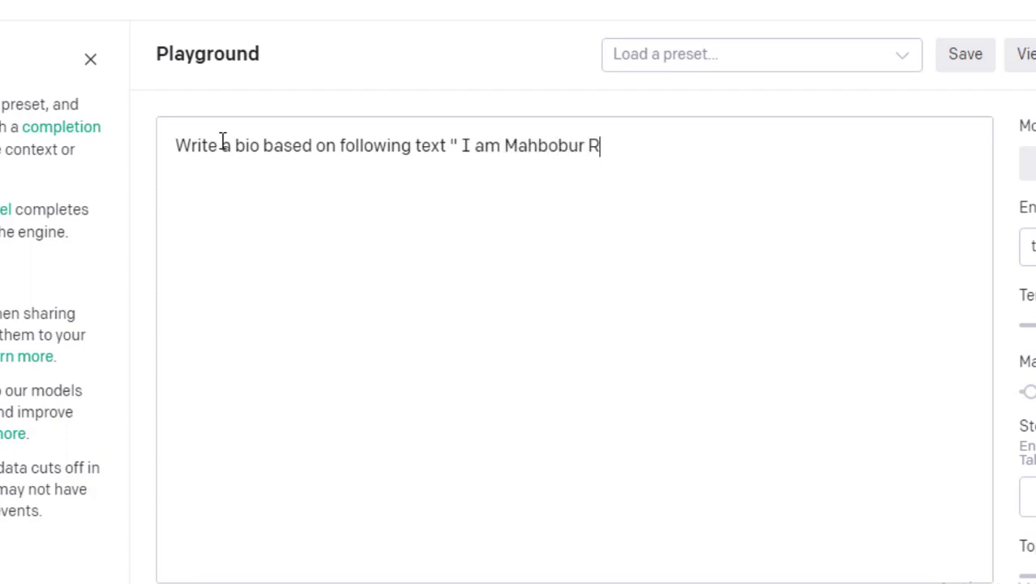
type("ahman. ")
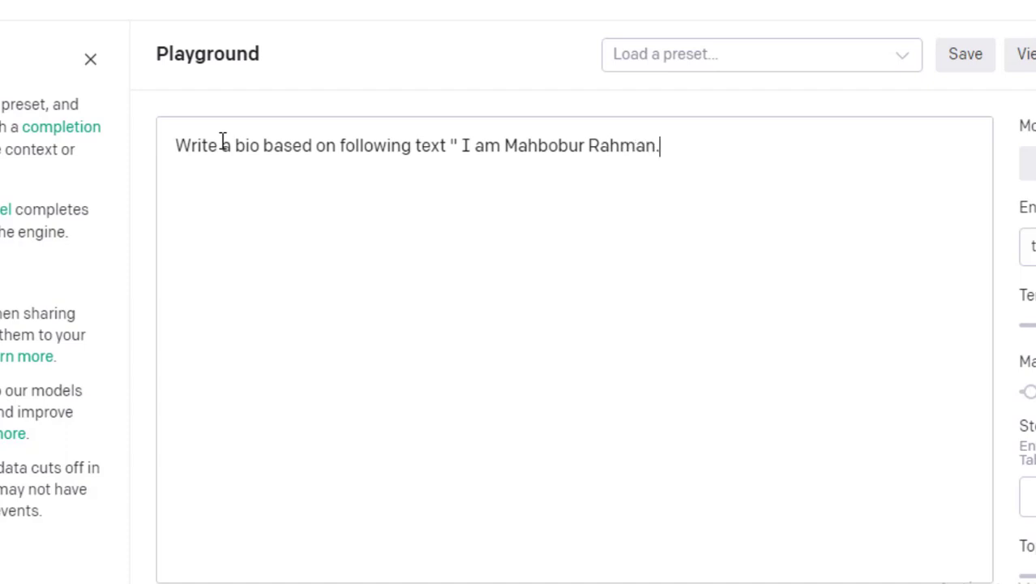
type("I am a Dig")
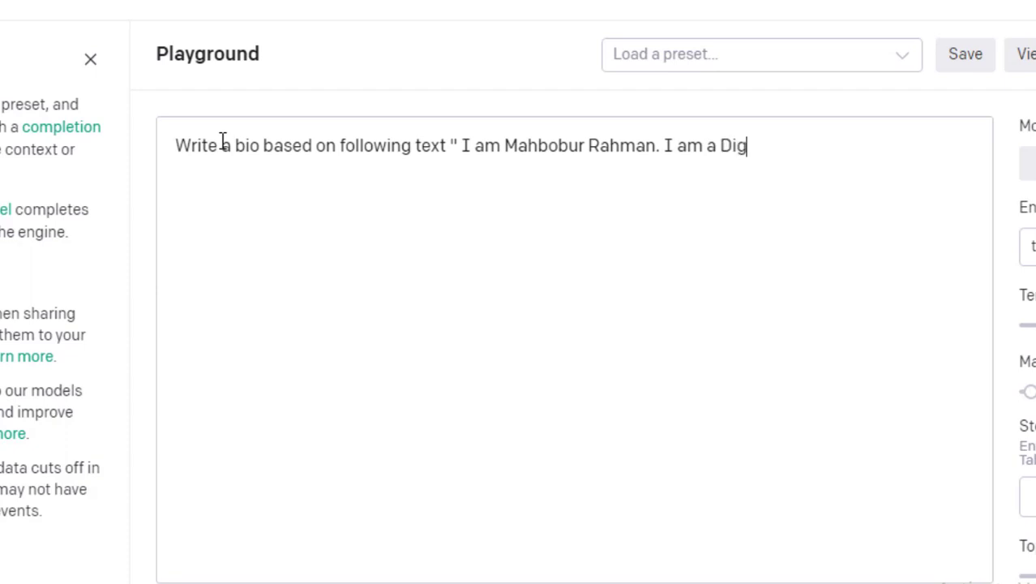
type("ital Ma")
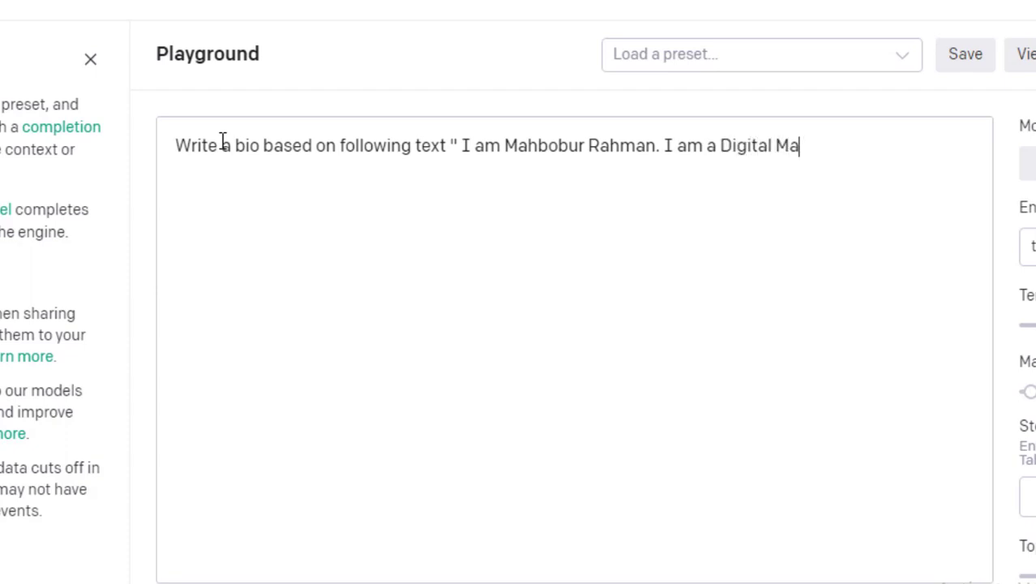
type("rte")
key("BackSpace")
key("BackSpace")
type("keter as")
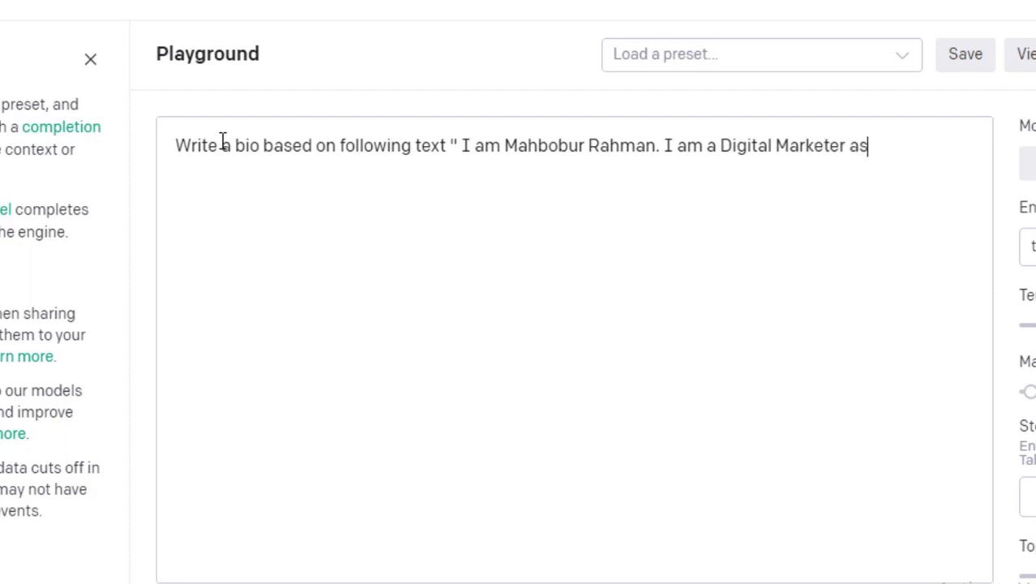
type(" well as SEO E")
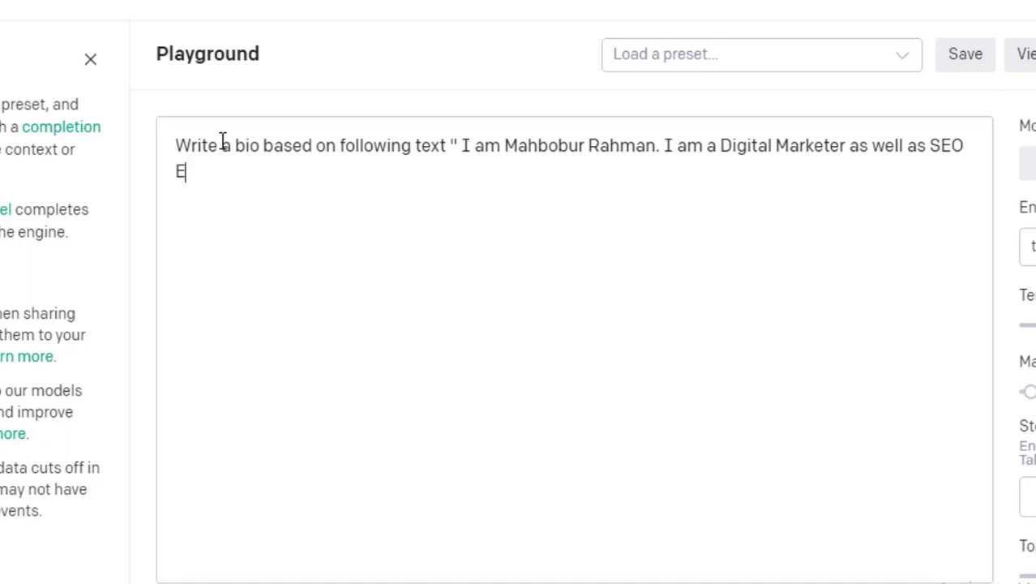
type("xpert.\"")
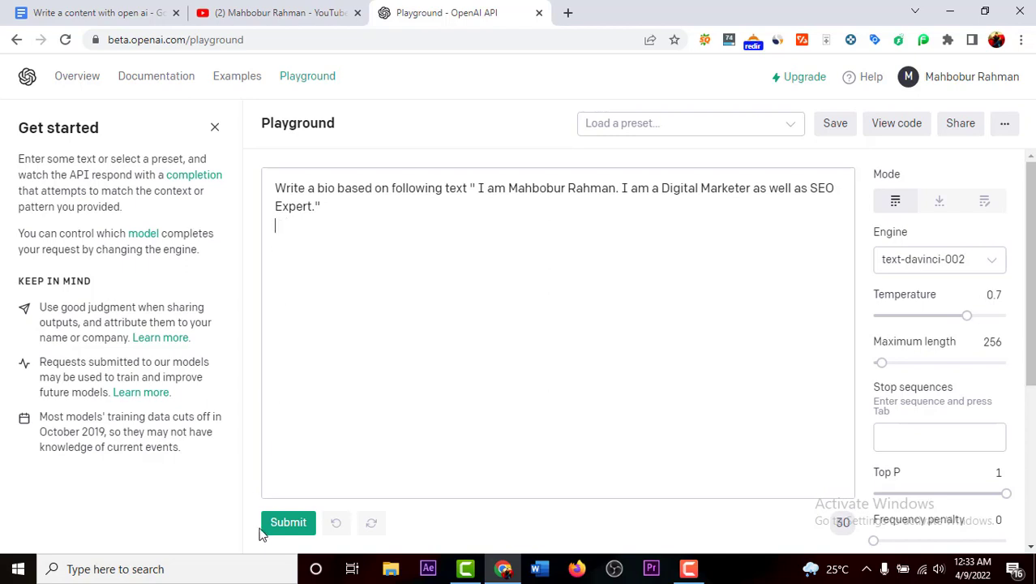
left_click(284, 527)
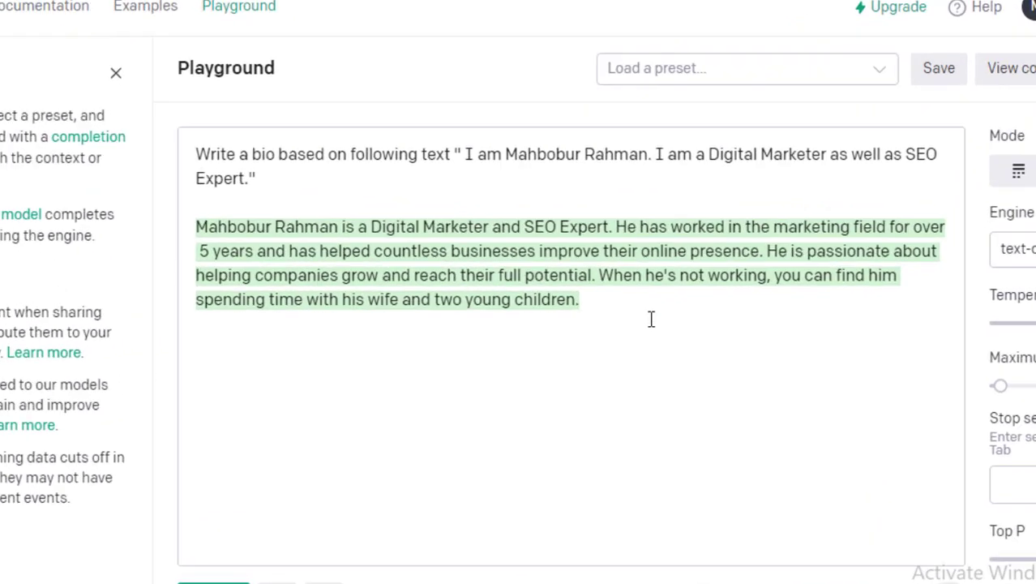
- Review the generated bio paragraph beneath the prompt
left_click_drag(616, 314, 157, 215)
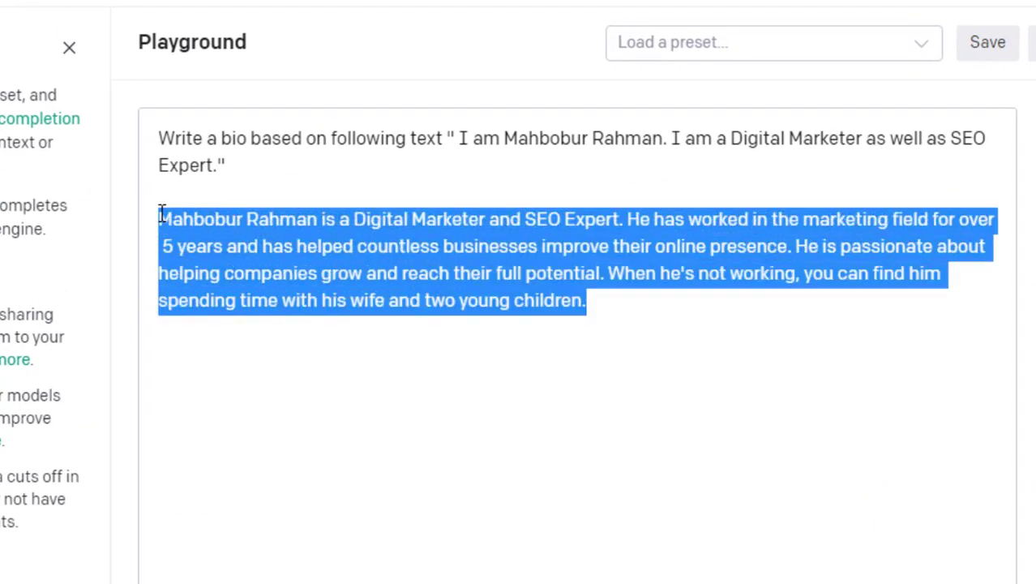
left_click(613, 348)
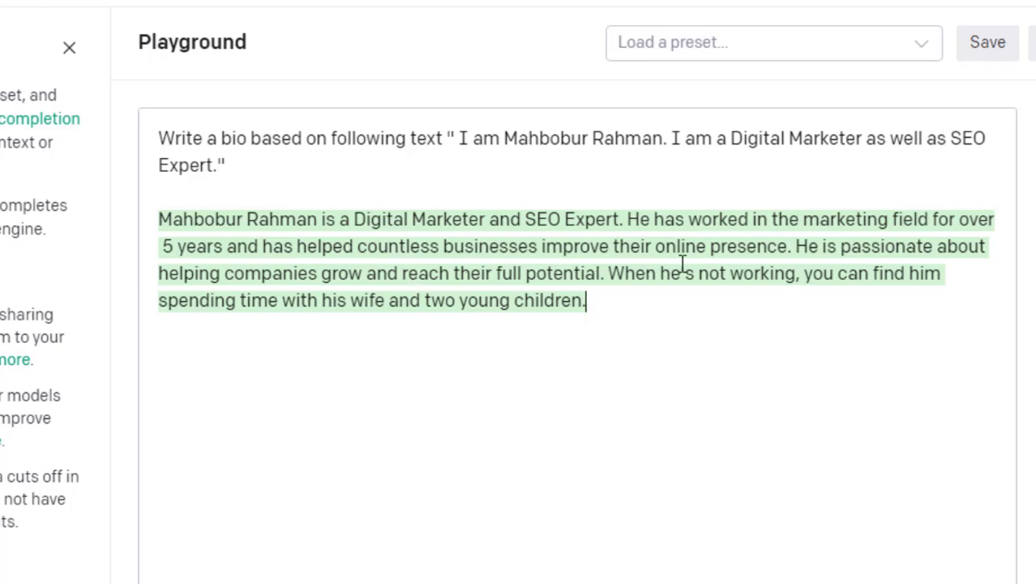
triple_click(592, 290)
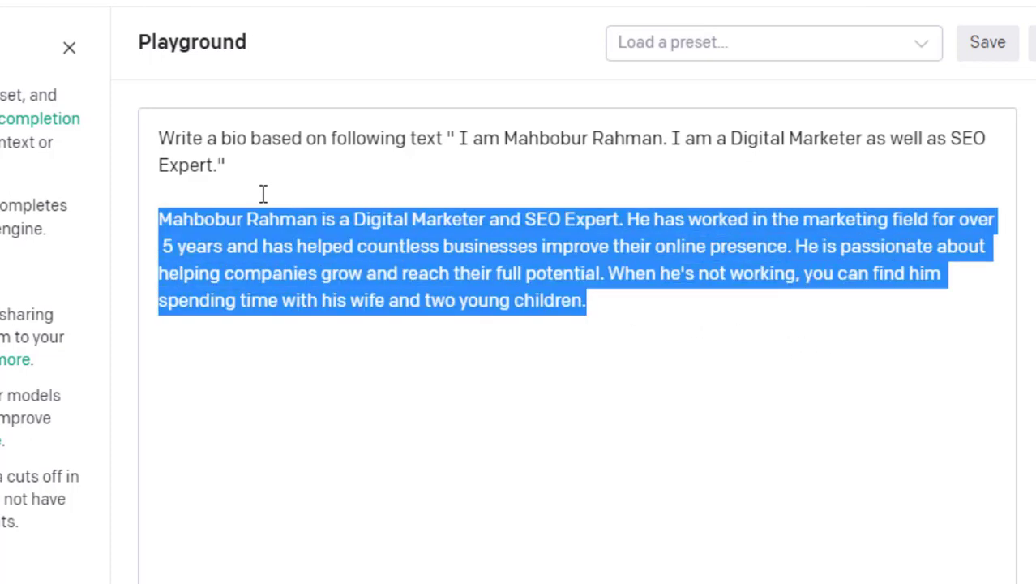
left_click(654, 325)
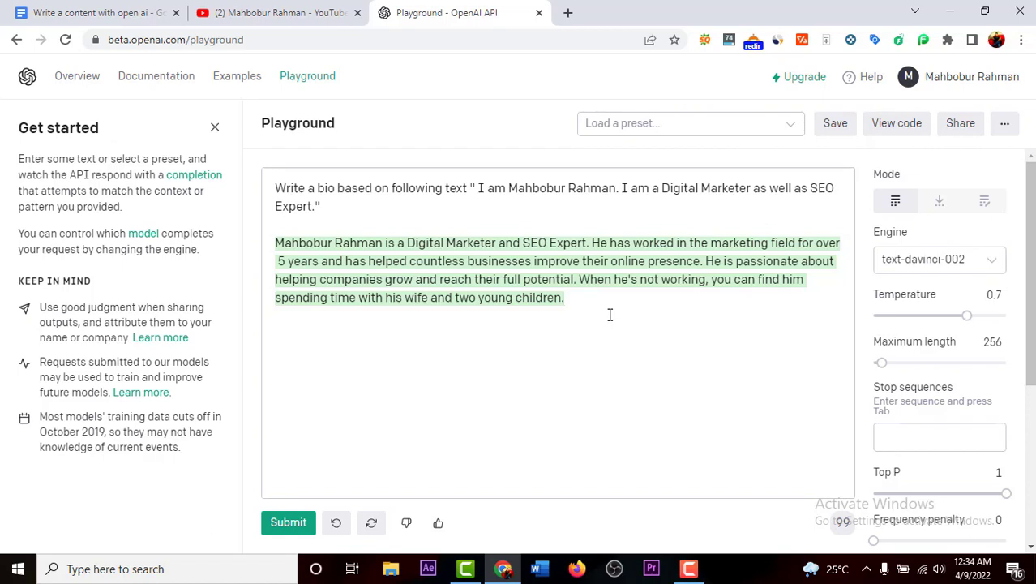
- Delete the generated bio and submit the same prompt again for a new version
left_click_drag(568, 298, 274, 240)
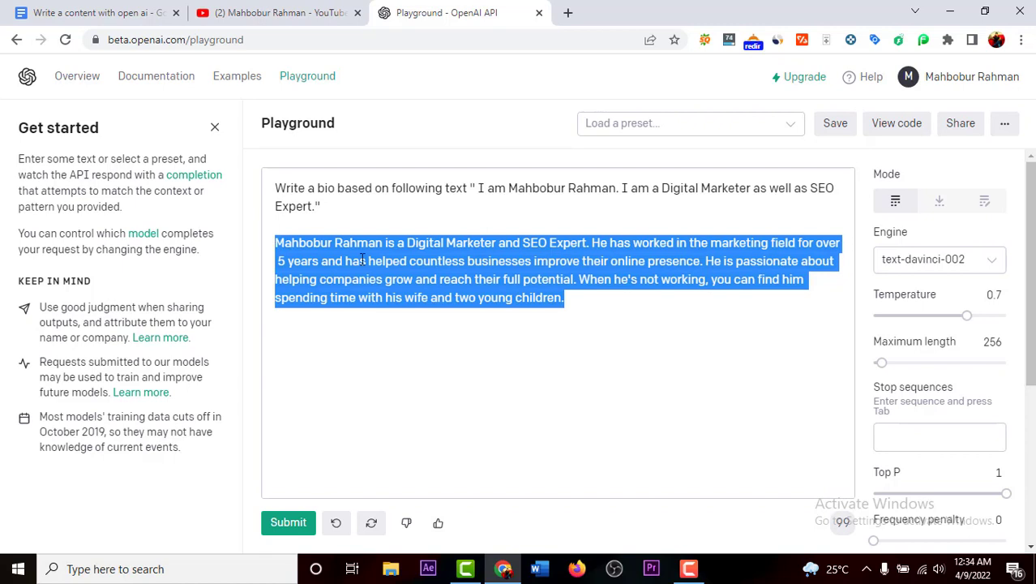
left_click_drag(606, 317, 265, 235)
key("BackSpace")
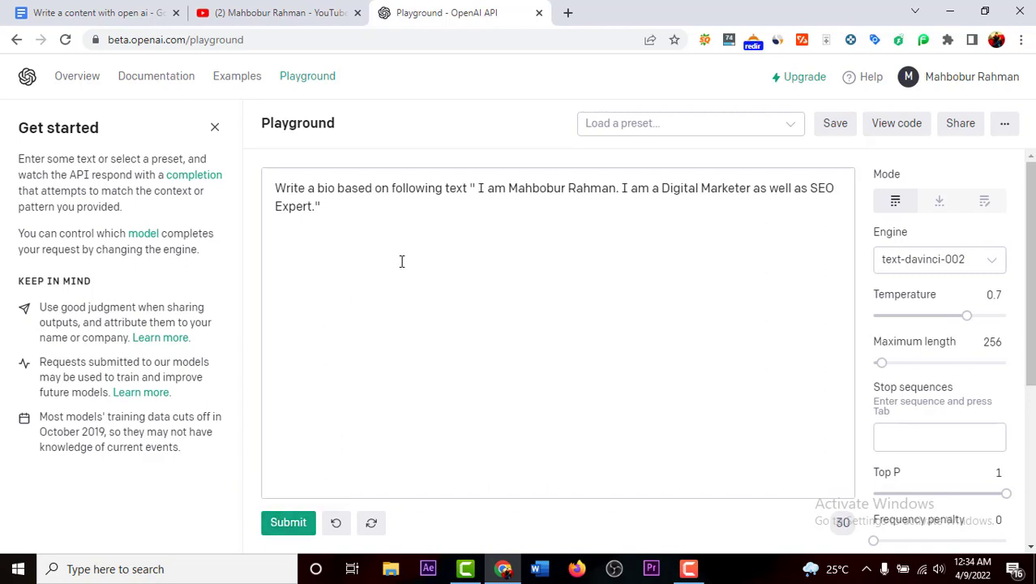
left_click(288, 523)
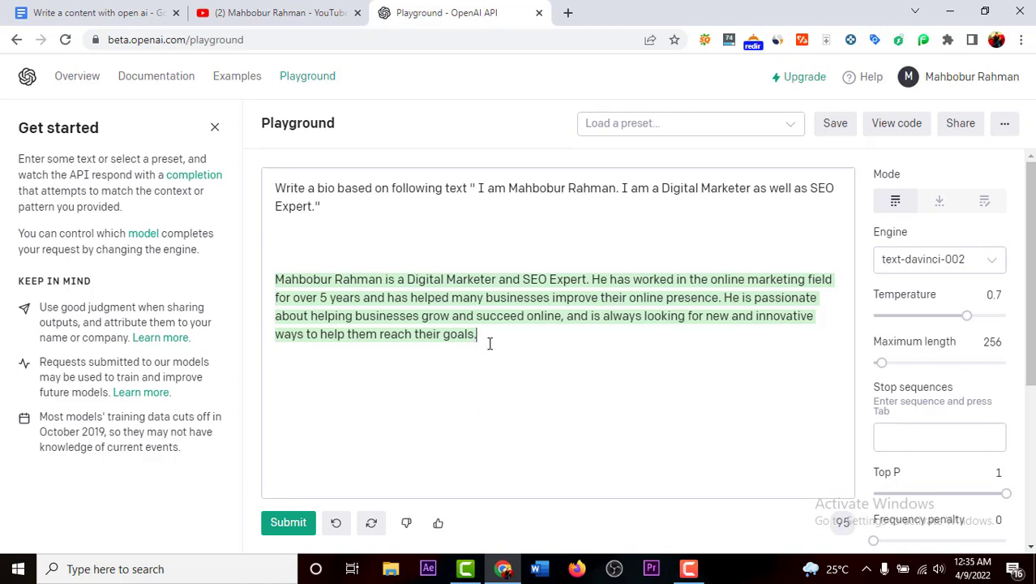
- Remove the second generated bio, resubmit the unchanged prompt, and check the newly written paragraph
left_click_drag(493, 344, 251, 280)
key("BackSpace")
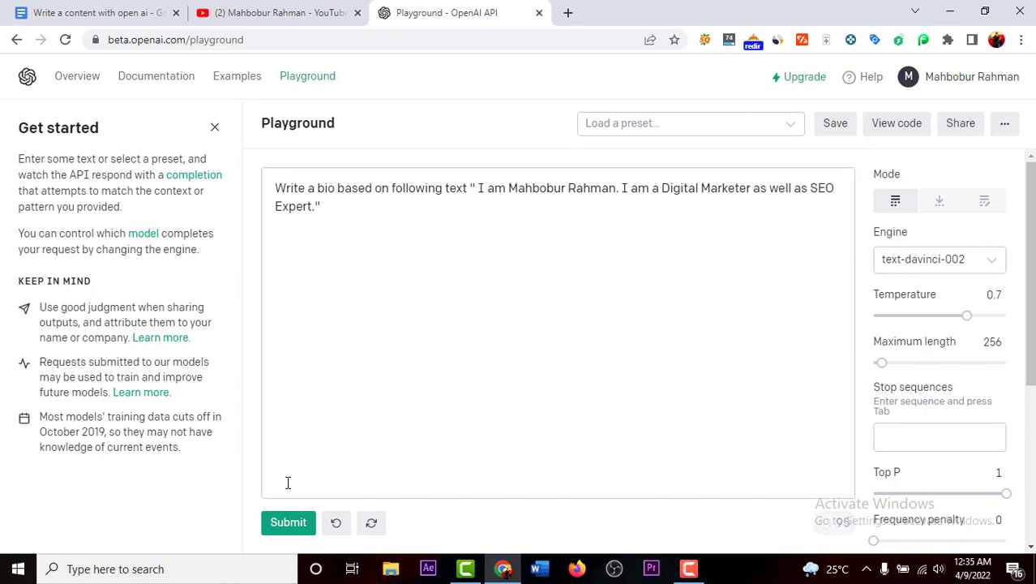
left_click(286, 522)
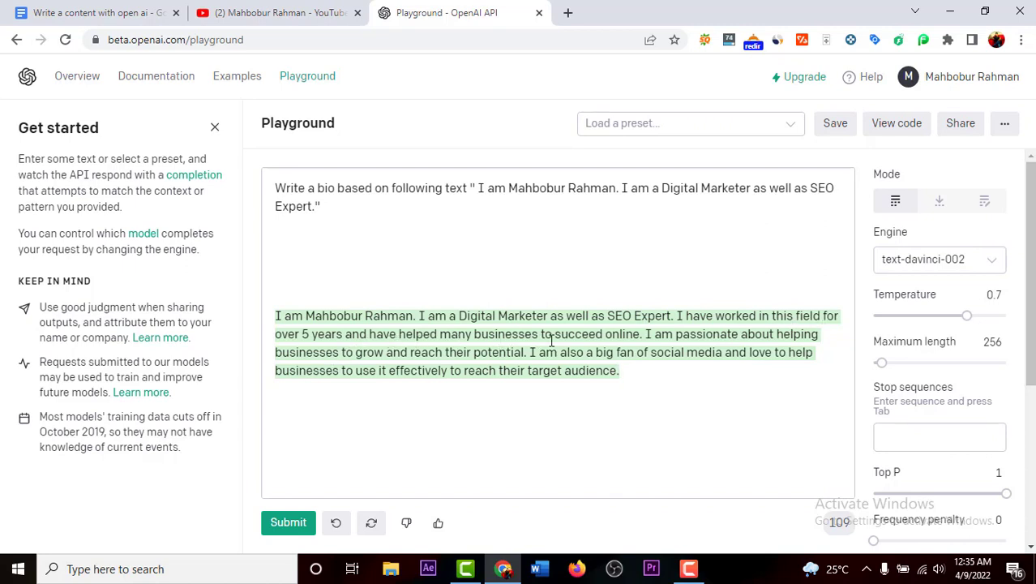
triple_click(581, 355)
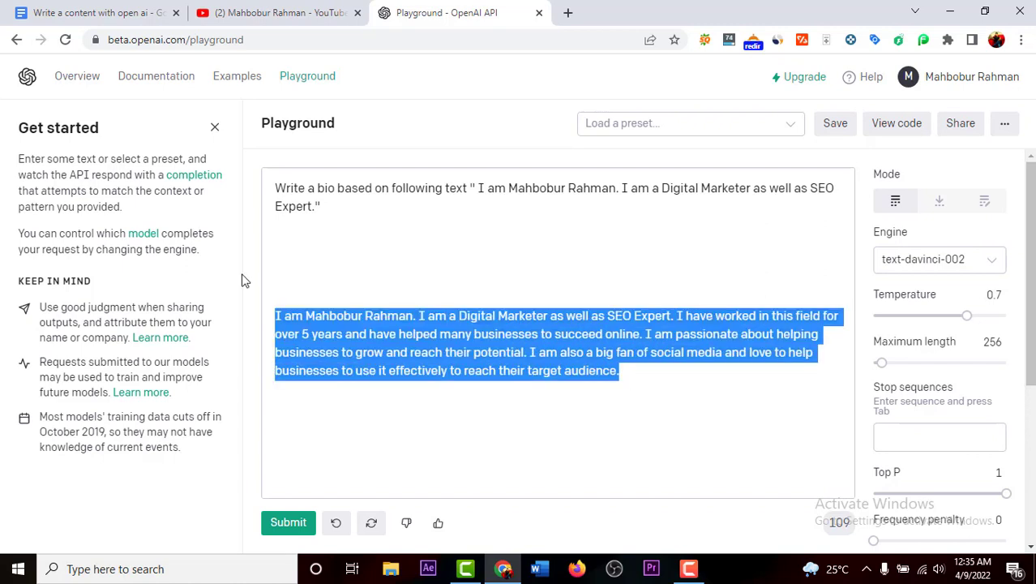
left_click(498, 234)
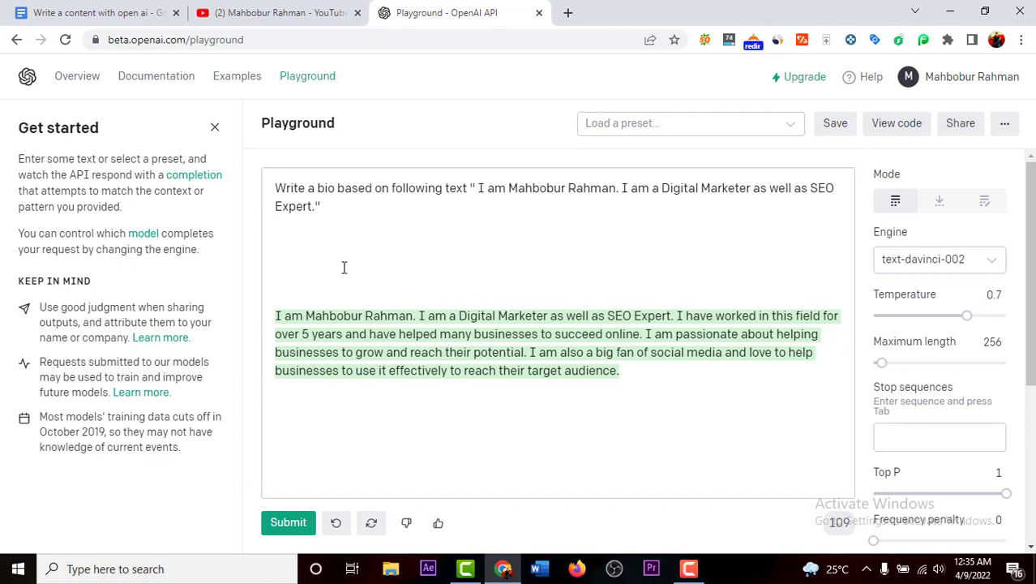
- Clear the generated bio and its prompt from the Playground, leaving the text area empty
left_click_drag(616, 380, 263, 300)
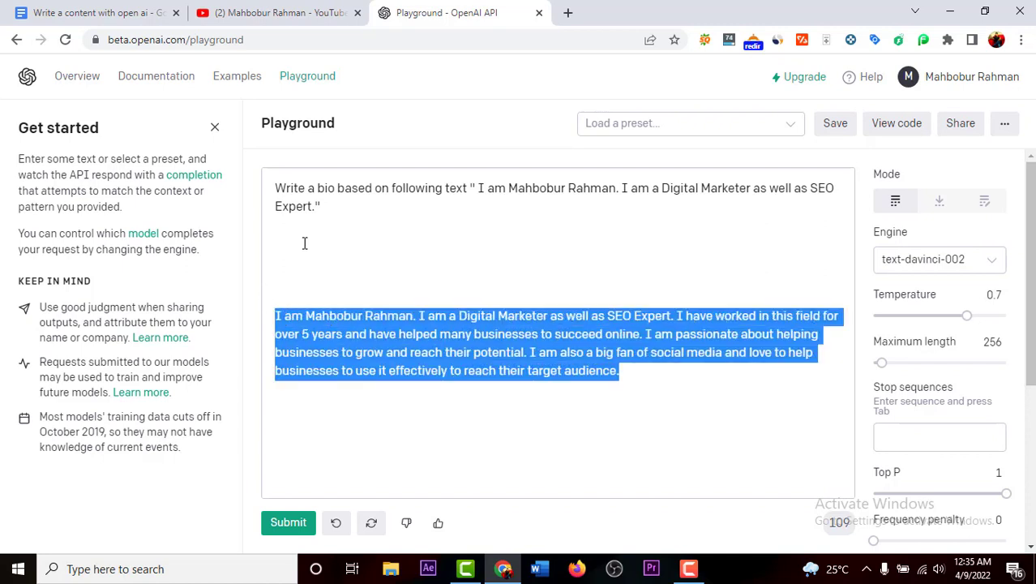
key("Delete")
key("BackSpace")
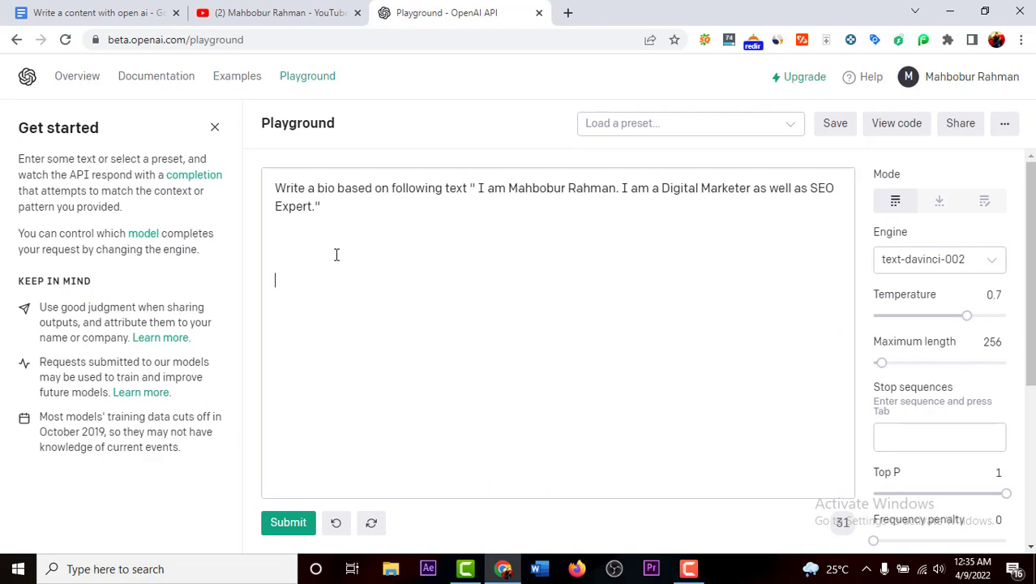
left_click_drag(319, 223, 275, 190)
key("BackSpace")
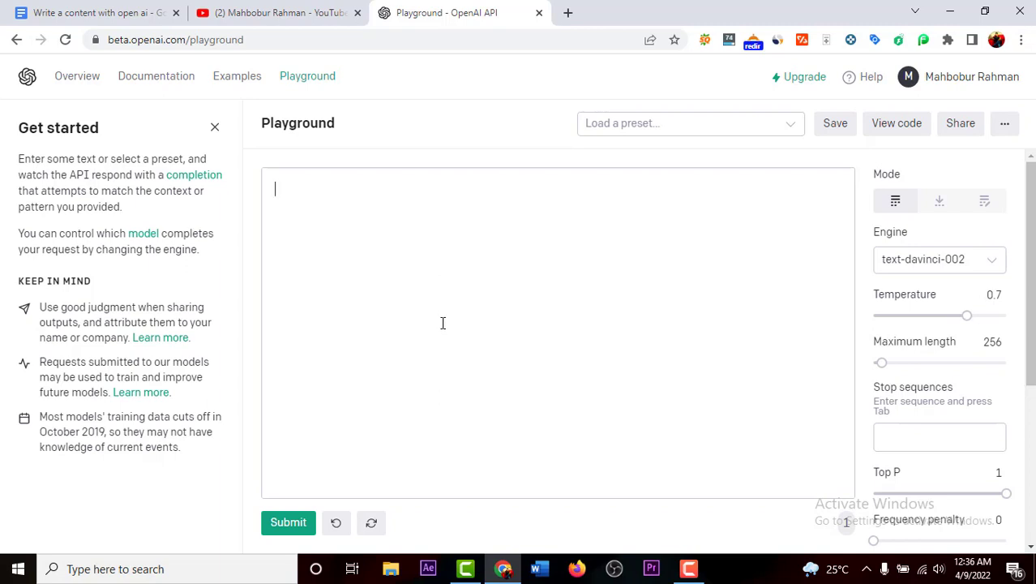
- Switch to the Google Docs document "Write a content with open ai" and copy the title "The Benefits of SEO for Small Businesses"
left_click(70, 9)
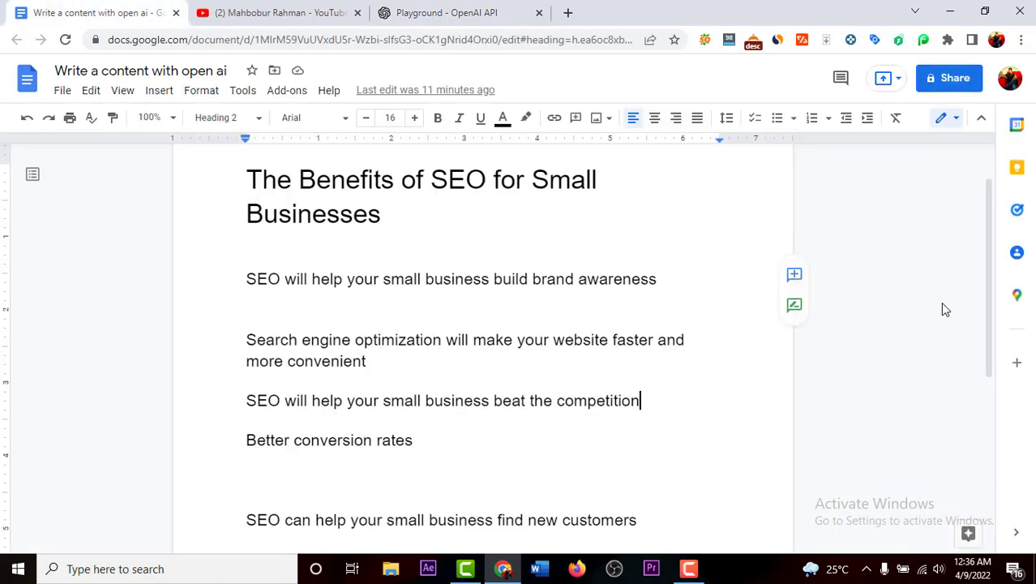
left_click_drag(995, 249, 989, 217)
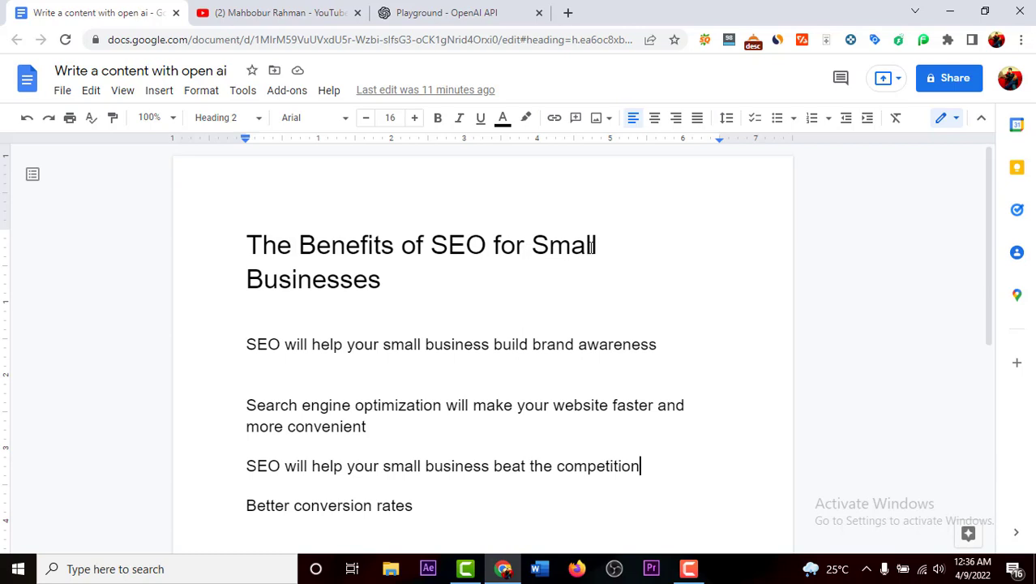
left_click_drag(383, 284, 248, 245)
left_click(481, 205)
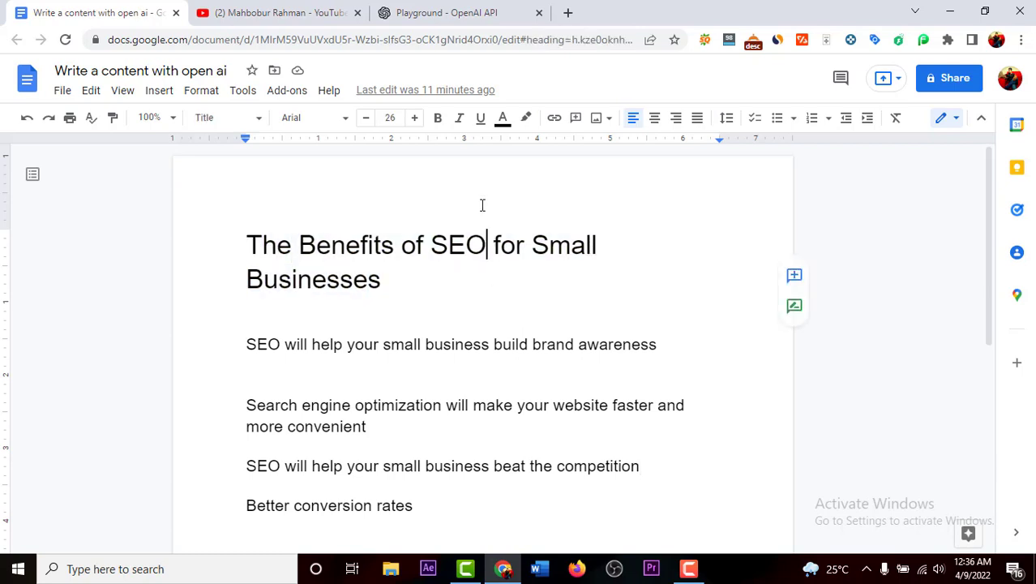
left_click(300, 238)
left_click_drag(302, 236, 424, 243)
left_click(400, 293)
left_click(248, 248, "shift")
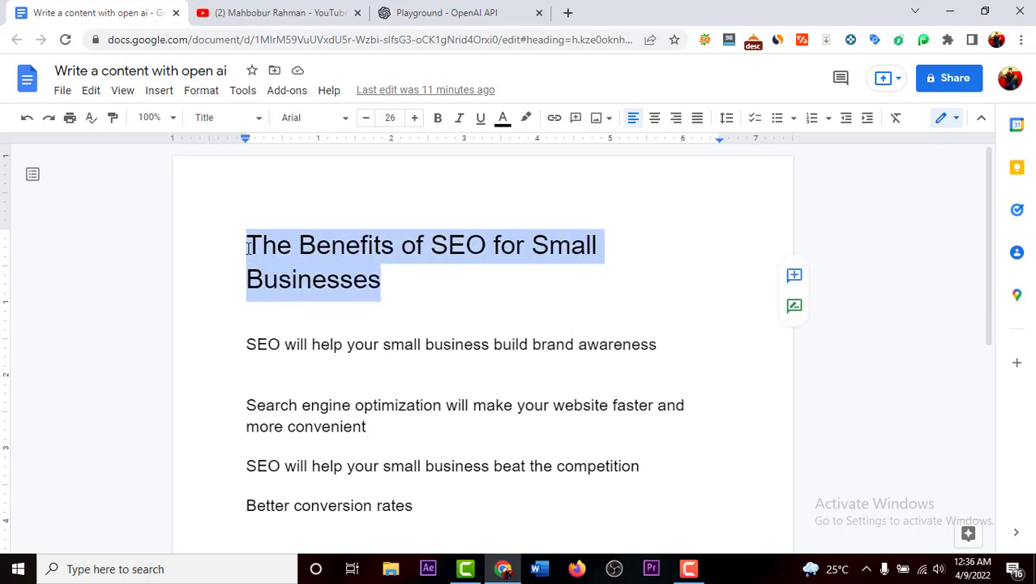
left_click(359, 202)
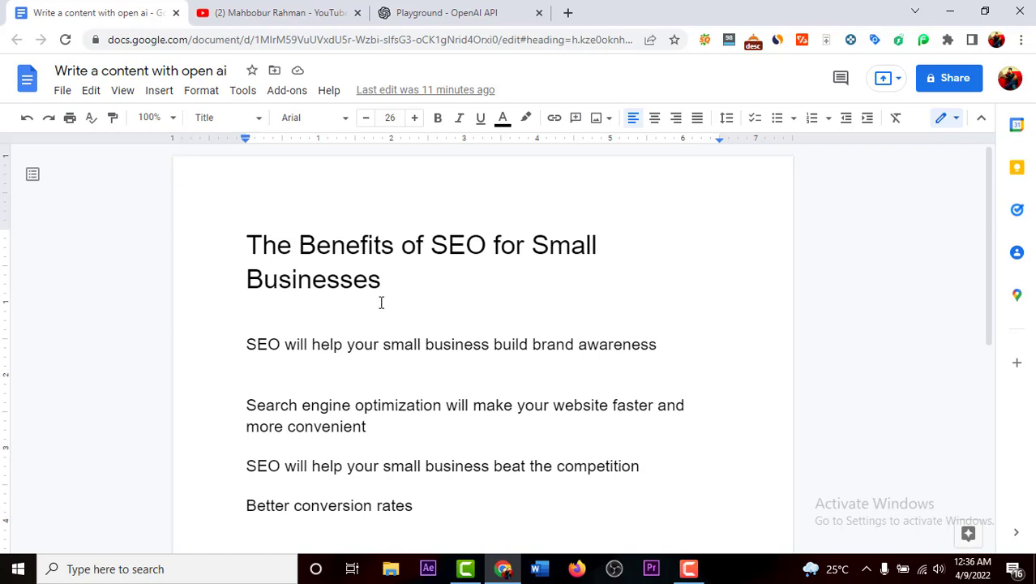
left_click_drag(381, 279, 249, 243)
key("ctrl+c")
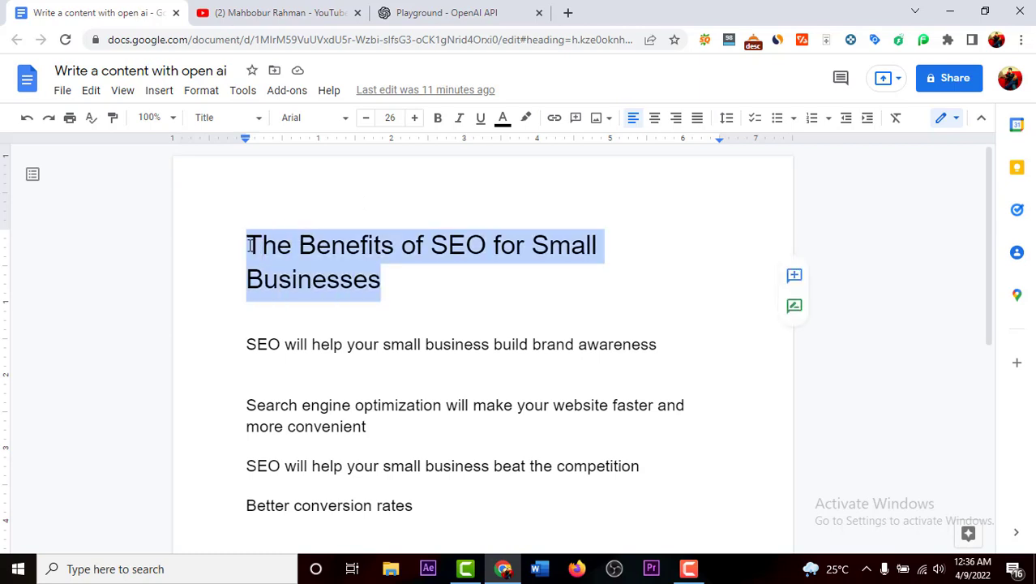
left_click(434, 217)
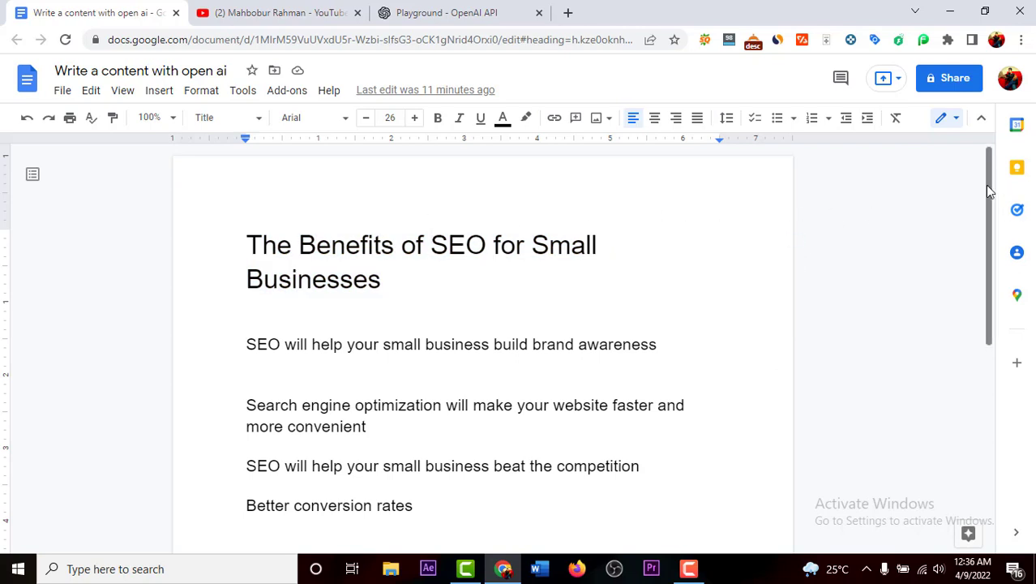
- Examine the article outline's section headings from brand awareness down to the Conclusion
mouse_move(987, 190)
left_mouse_down()
mouse_move(990, 367)
mouse_move(983, 203)
left_mouse_up()
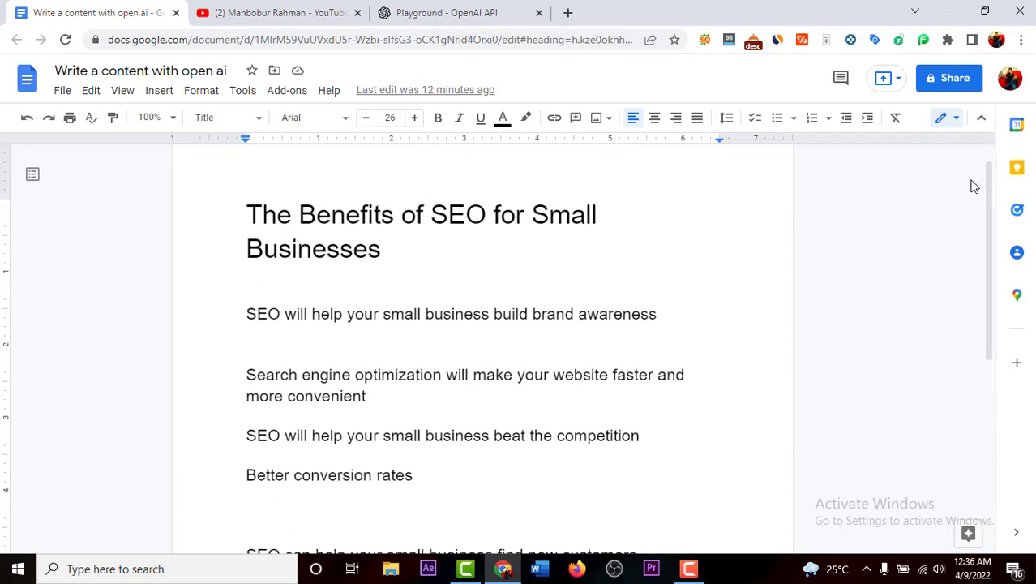
left_click_drag(246, 315, 523, 458)
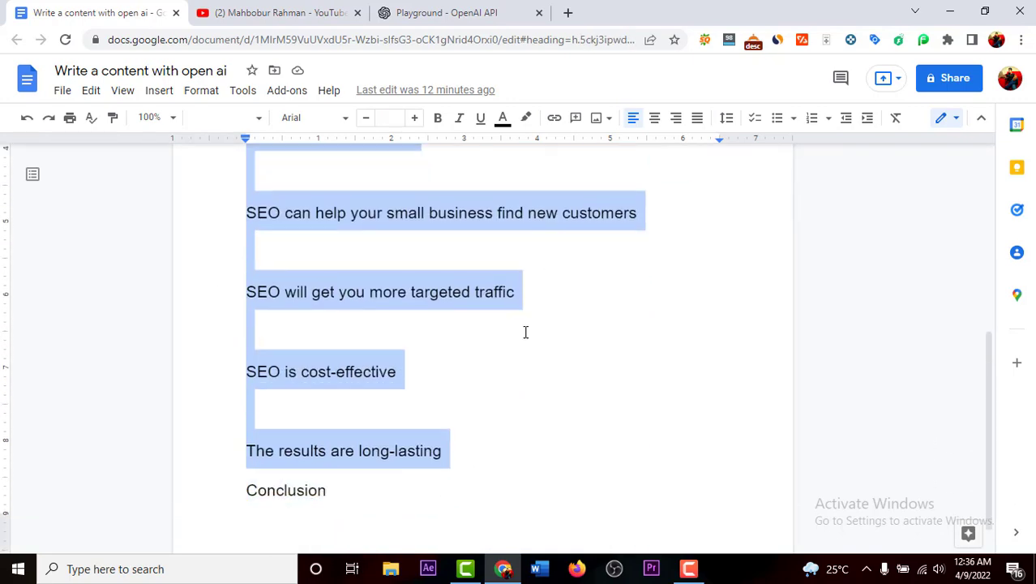
left_click(225, 505)
left_click_drag(235, 491, 414, 493)
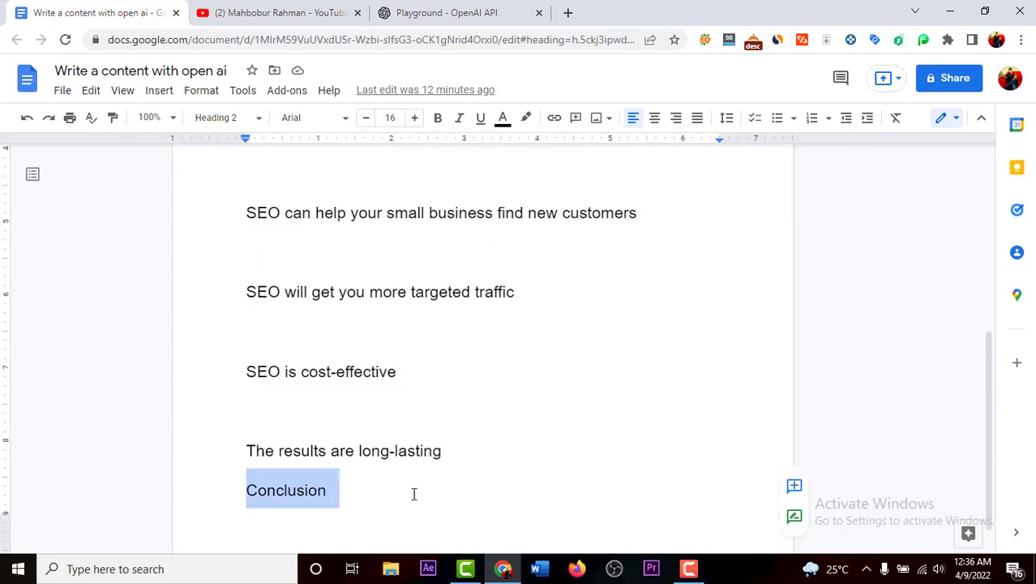
left_click(414, 493)
left_click_drag(989, 466, 966, 288)
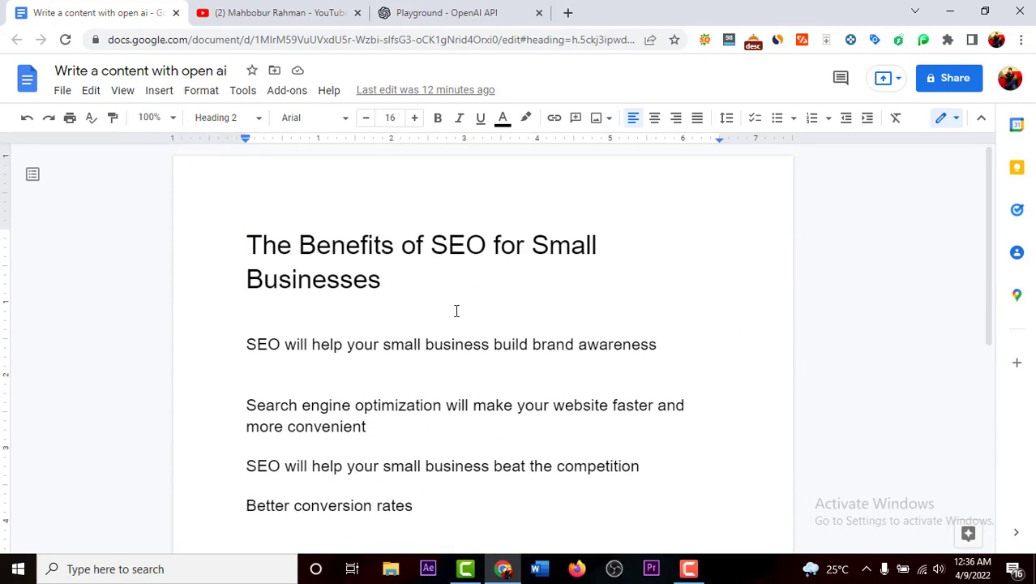
- In the OpenAI Playground, submit the prompt "Write a introduction for The Benefits of SEO for Small Businesses", inserting the copied document title
left_click_drag(391, 292, 238, 249)
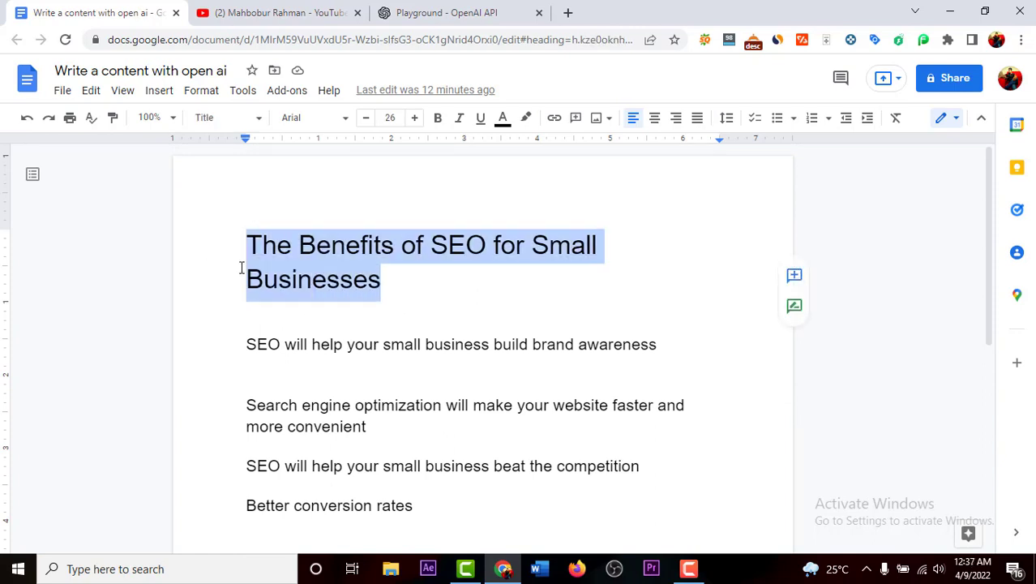
left_click(440, 11)
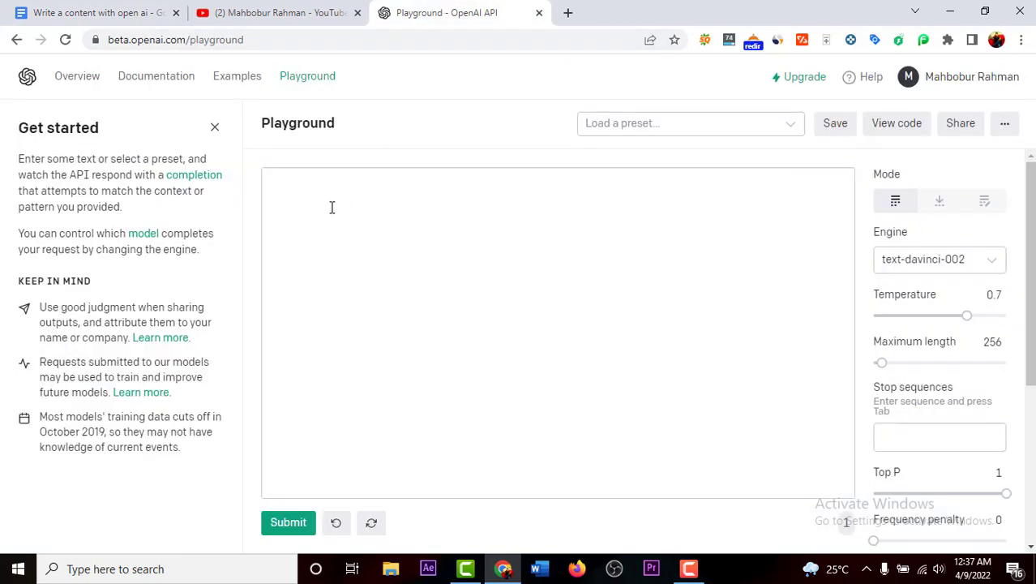
type("Write a introductio")
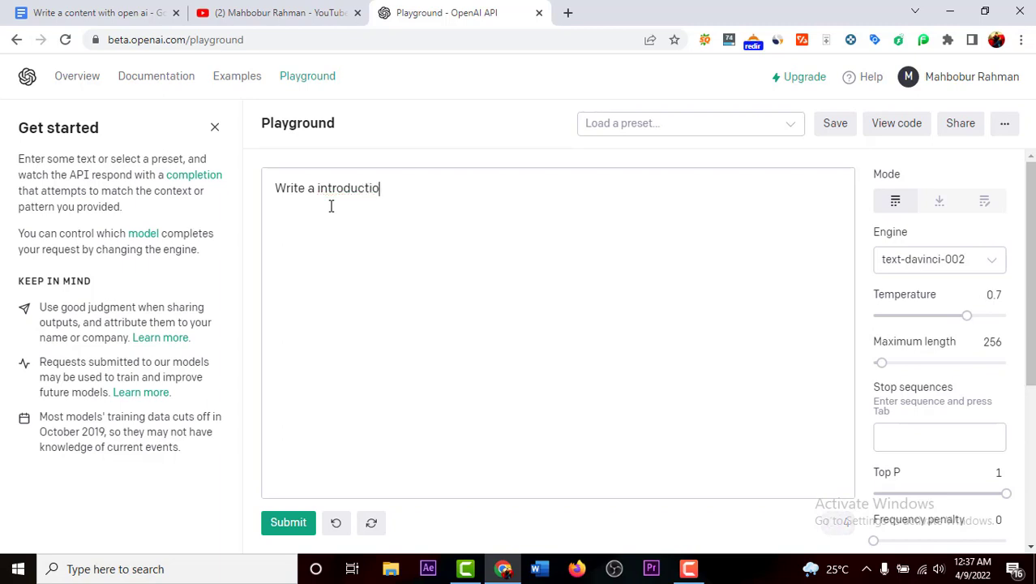
type("n for")
key("ctrl+v")
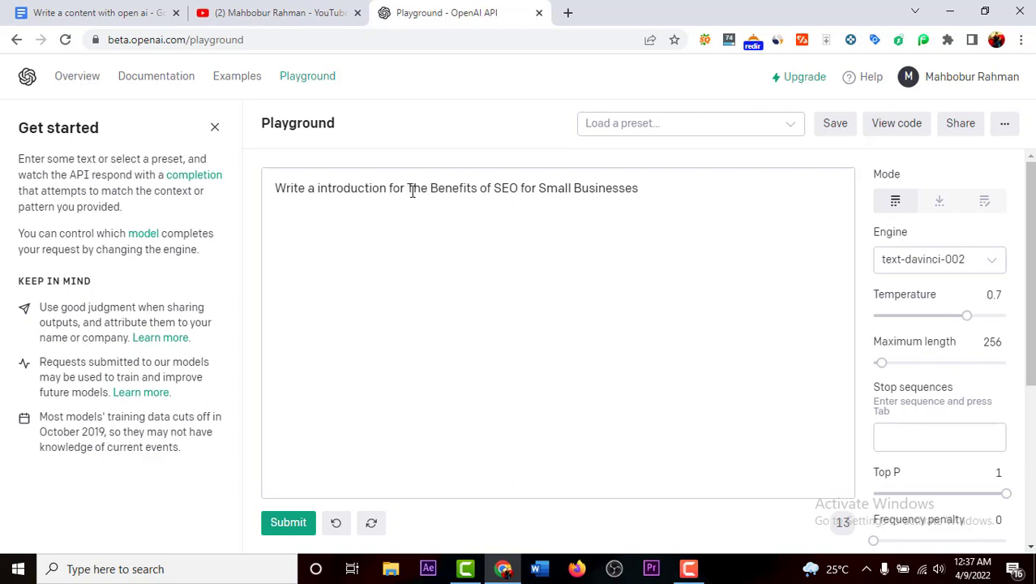
left_click_drag(408, 190, 649, 190)
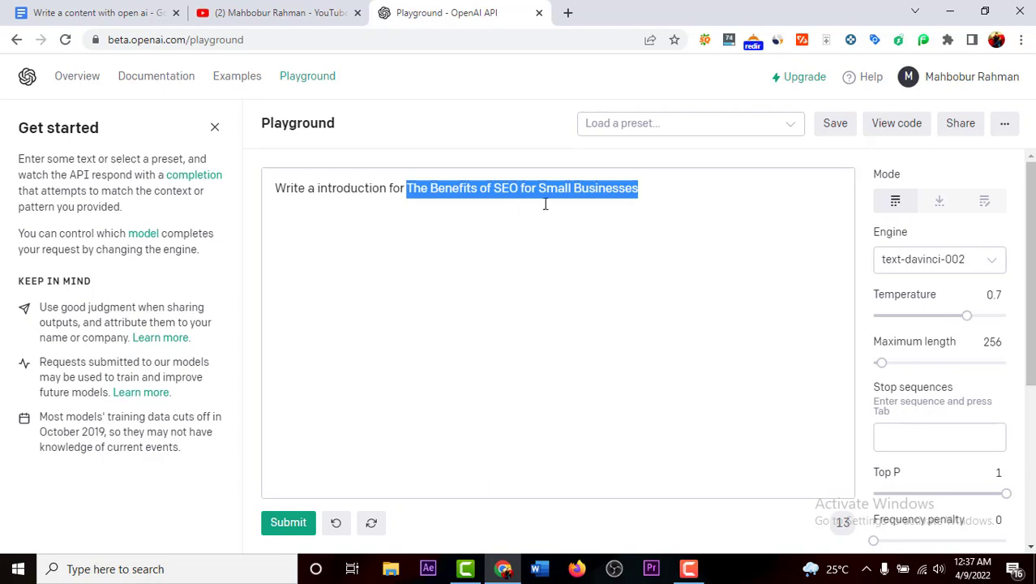
left_click(656, 197)
key("Return")
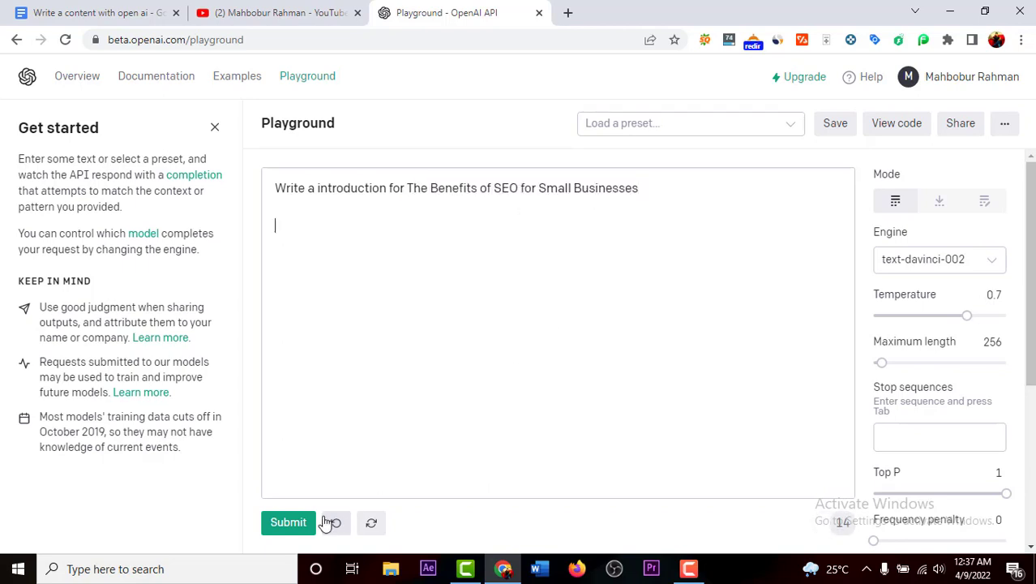
left_click(294, 523)
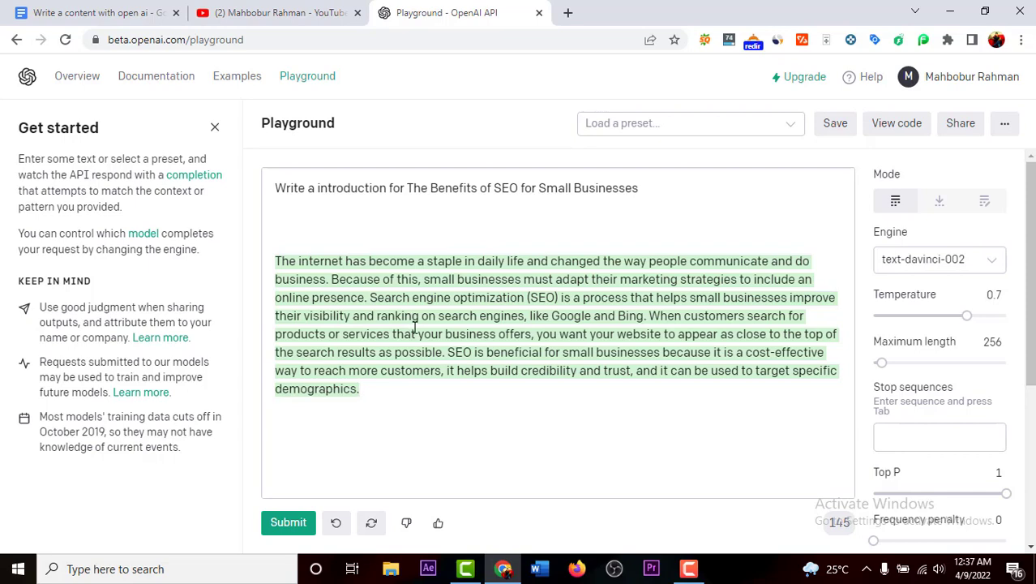
- Copy the generated introduction and paste it beneath the title in the Google Docs document
left_click_drag(381, 389, 270, 256)
key("ctrl+c")
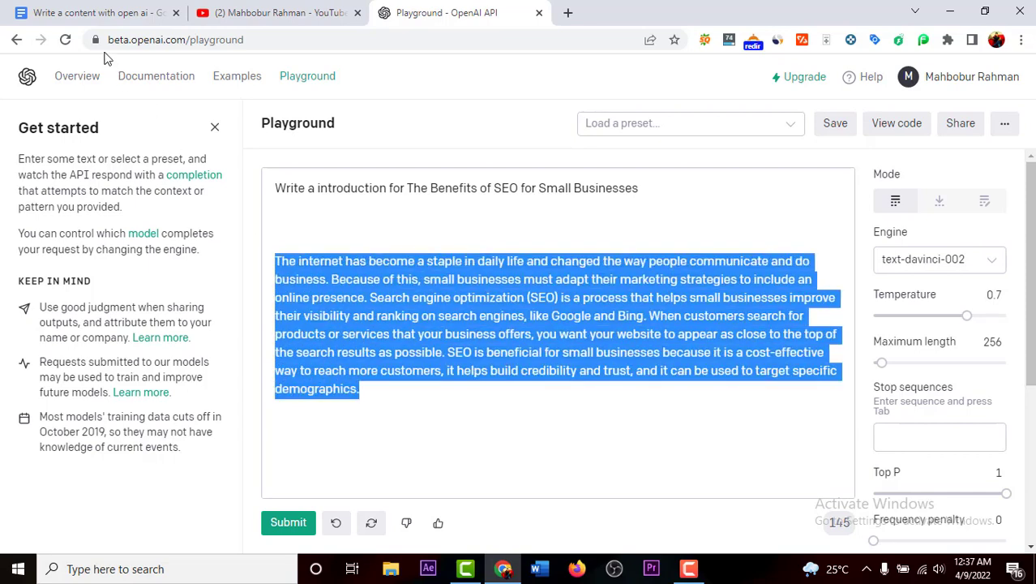
left_click(101, 12)
left_click(427, 334)
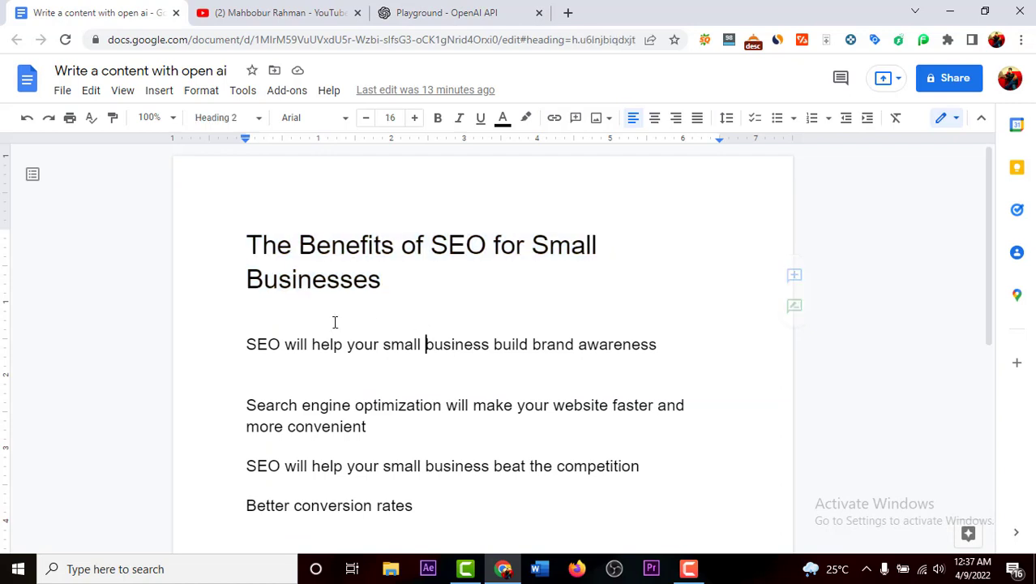
left_click(259, 314)
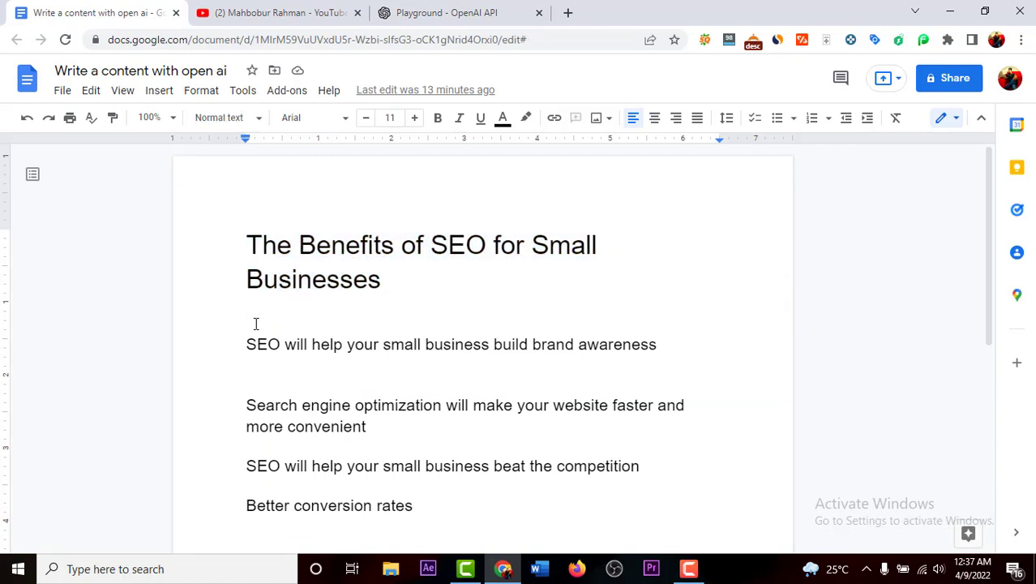
key("ctrl+v")
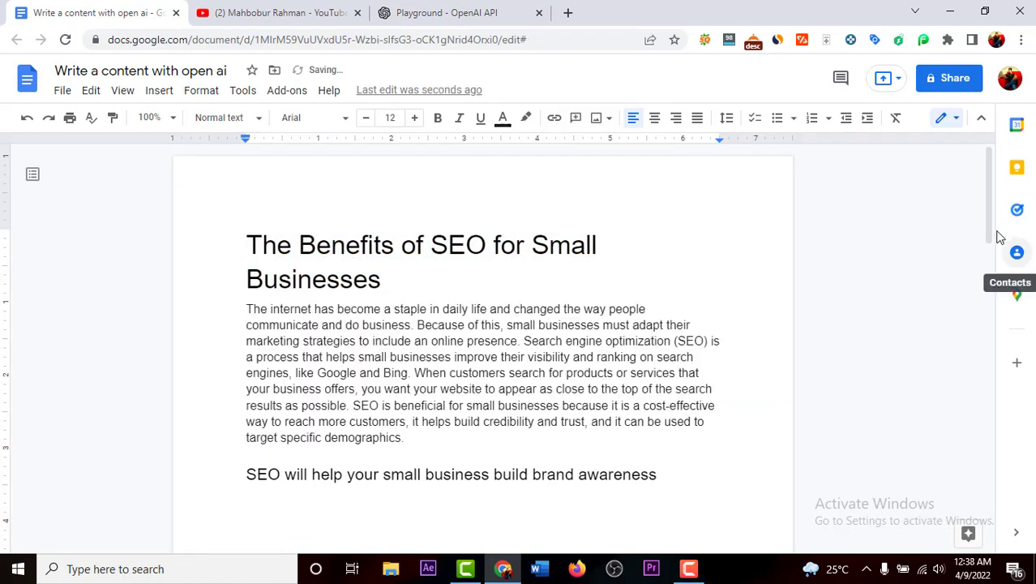
scroll(987, 203, "down", 2)
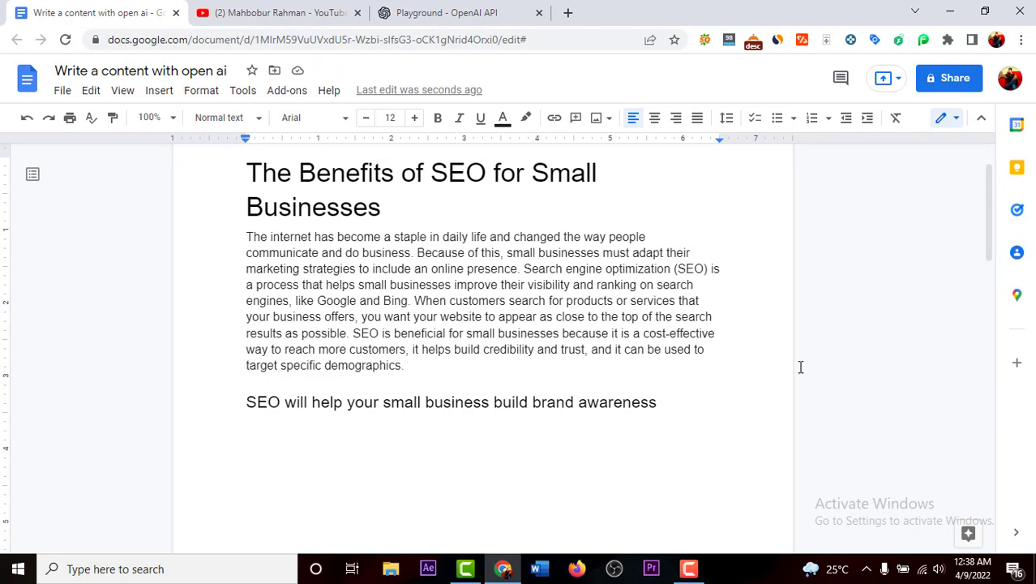
- Back in the Playground, replace "introduction" with "article" in the prompt and delete the generated introduction paragraph
left_click(473, 10)
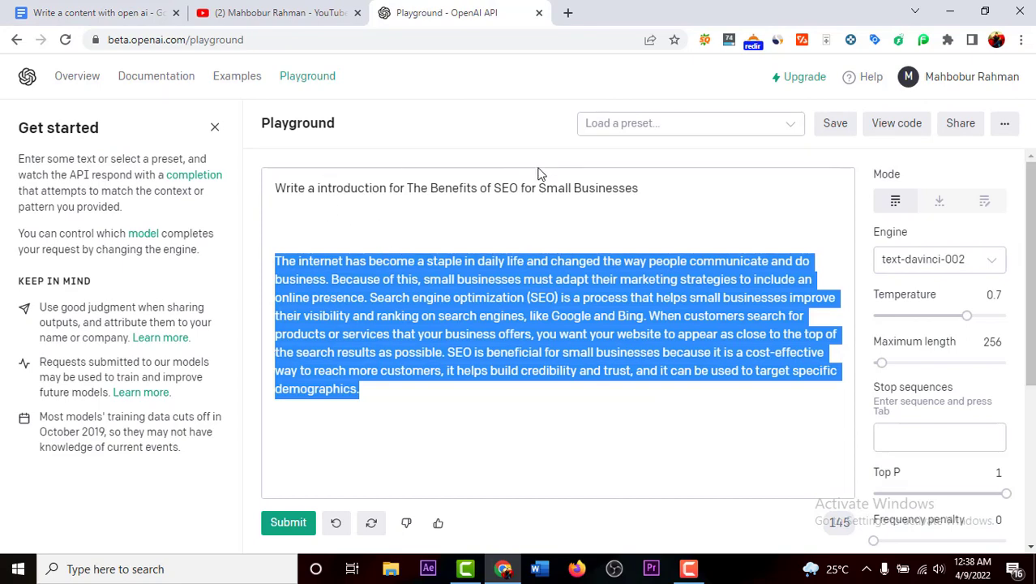
left_click_drag(318, 189, 388, 190)
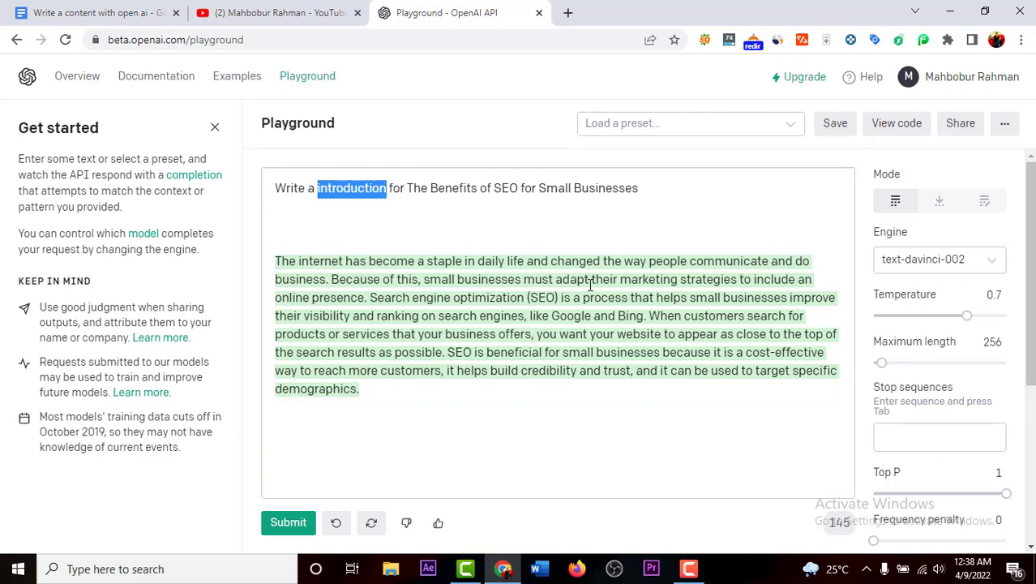
type("article")
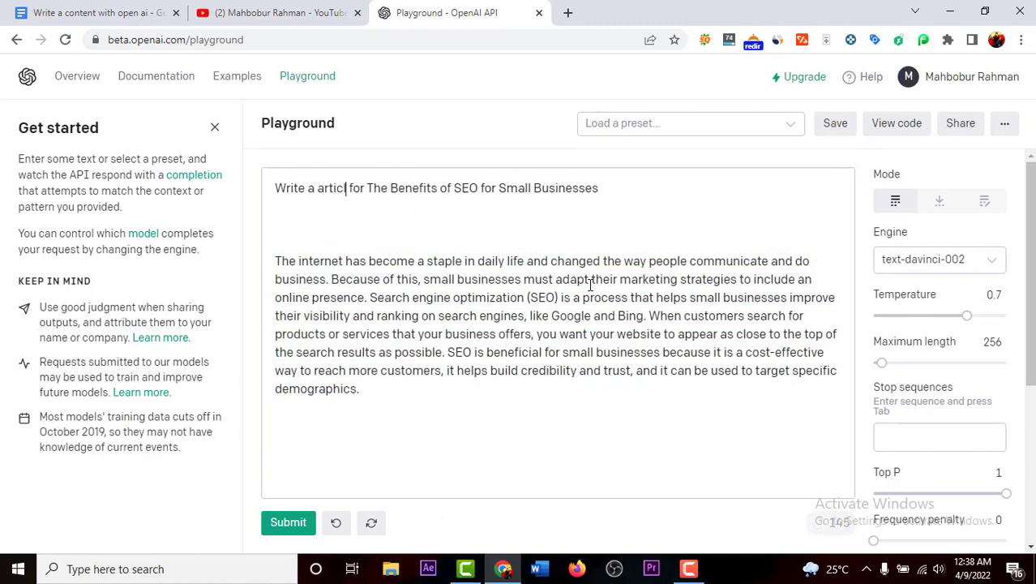
key("BackSpace")
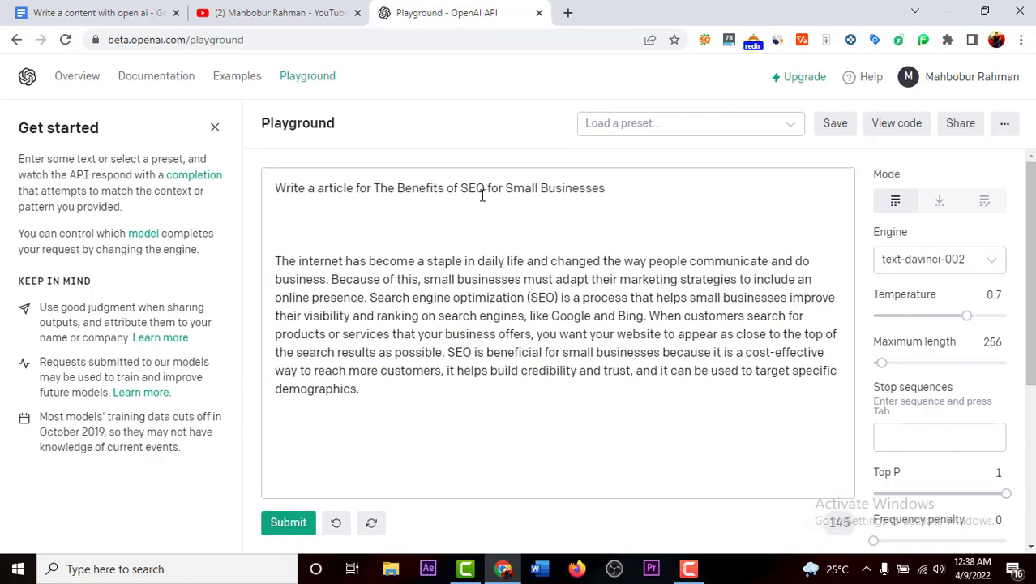
left_click_drag(377, 402, 274, 258)
key("BackSpace")
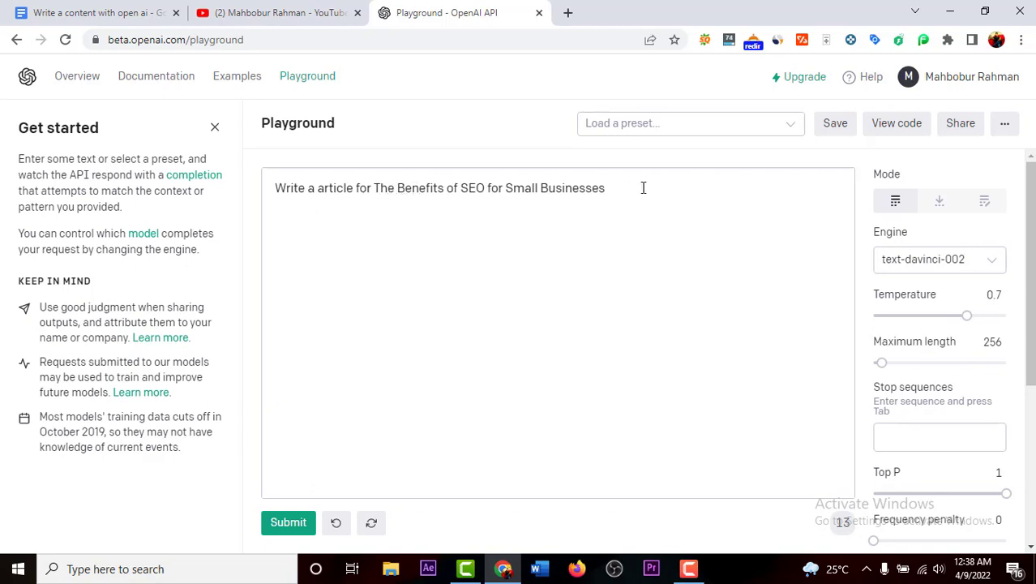
- Generate an article from the prompt "Write a article for The Benefits of SEO for Small Businesses", submitting again to extend it, and check the token usage
left_click(281, 525)
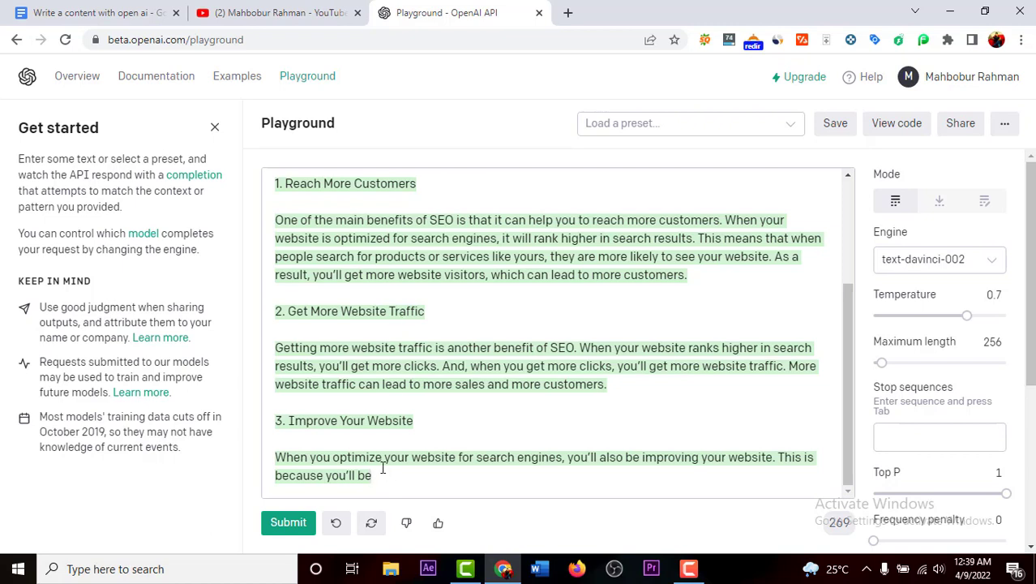
left_click(288, 521)
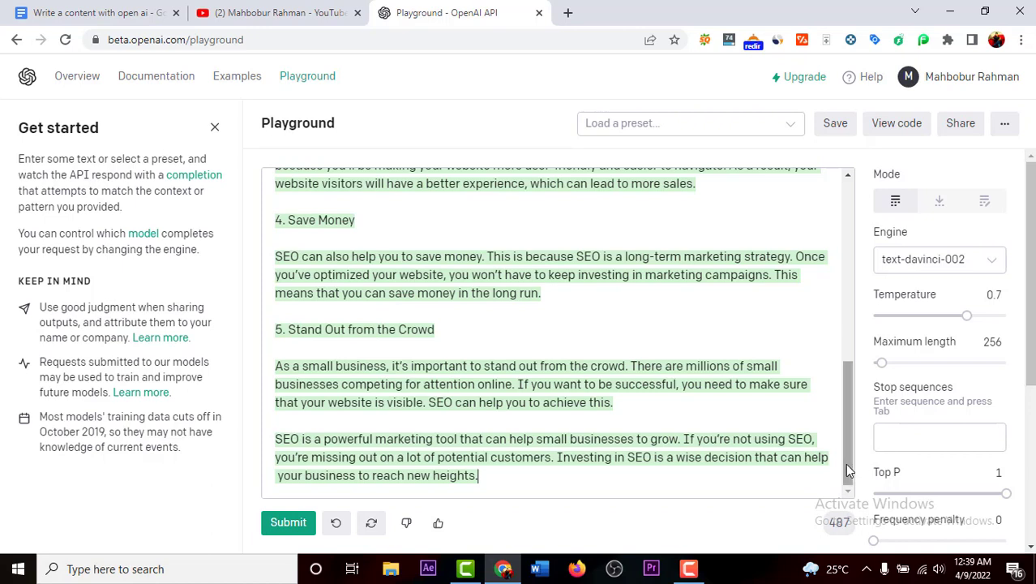
mouse_move(844, 522)
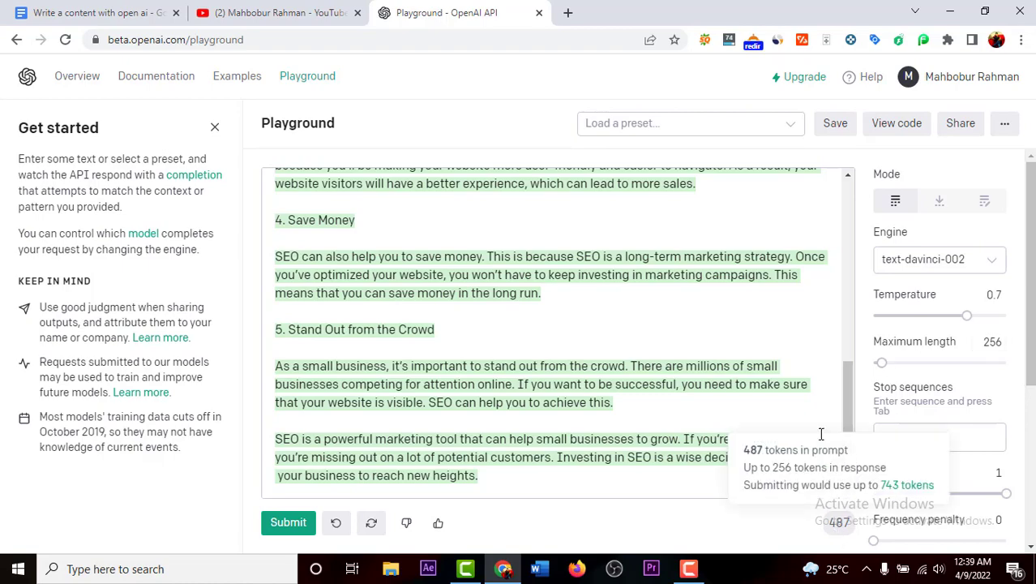
- Copy the entire generated article and paste it into the Google Docs document a few blank lines below the introduction
left_click_drag(850, 433, 812, 180)
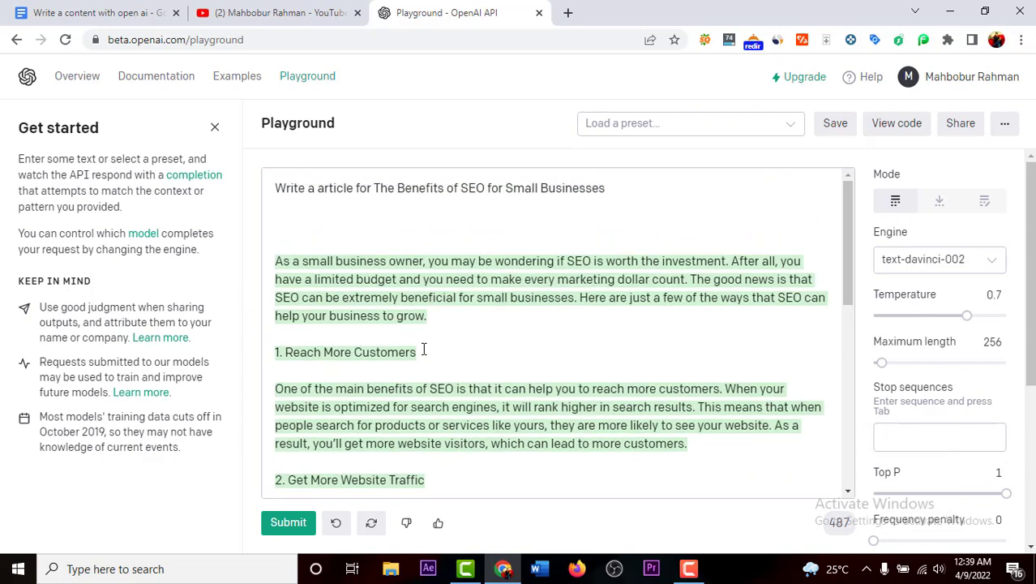
left_click_drag(278, 261, 438, 444)
left_click(520, 342)
left_click_drag(273, 257, 552, 523)
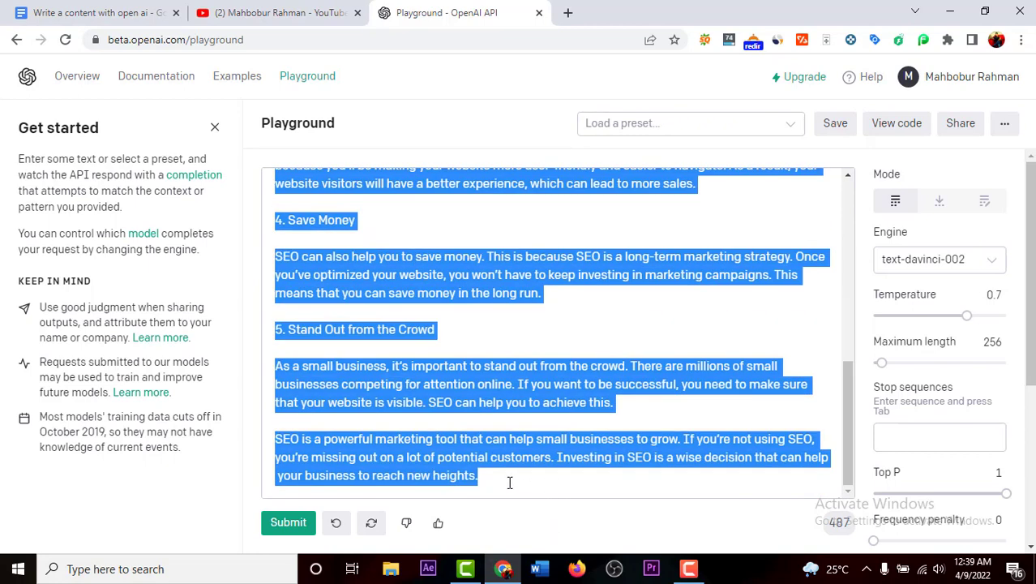
left_click(76, 10)
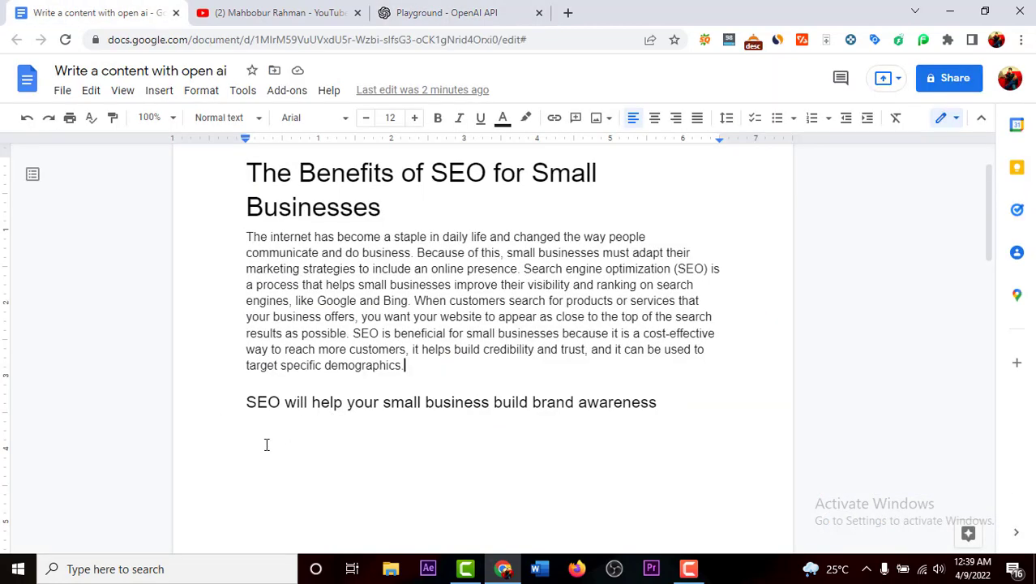
key("Return")
key("Return")
key("Return")
key("Return")
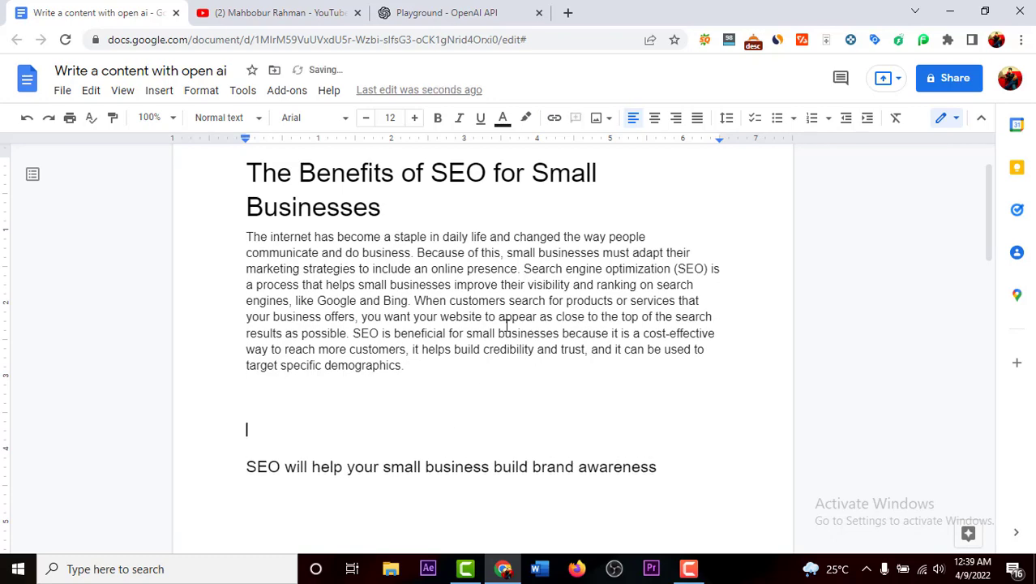
key("ctrl+v")
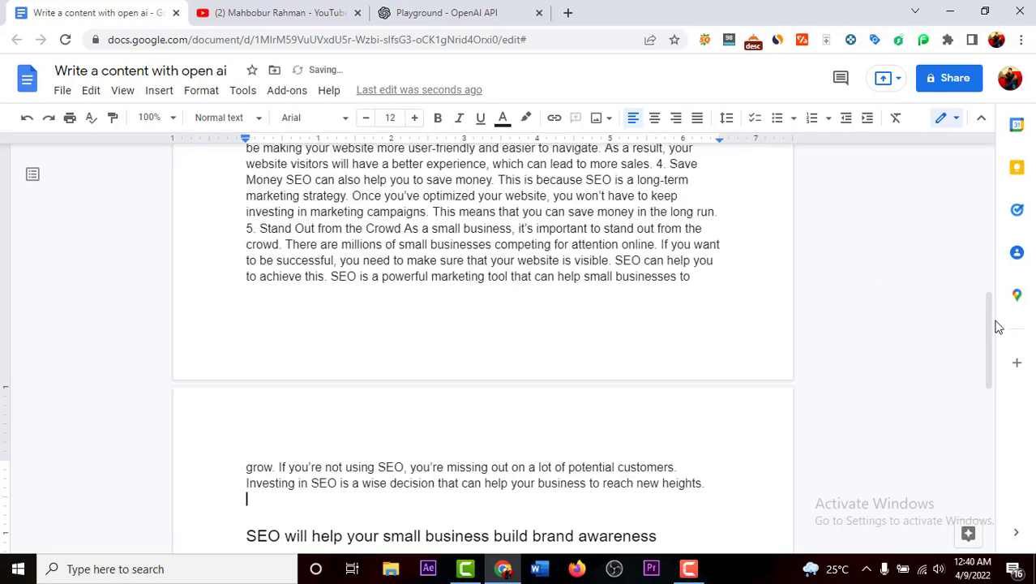
- Split the pasted article before "1. Reach More Customers" and "2. Get More Website Traffic", leaving a blank line above each
left_click_drag(991, 345, 965, 307)
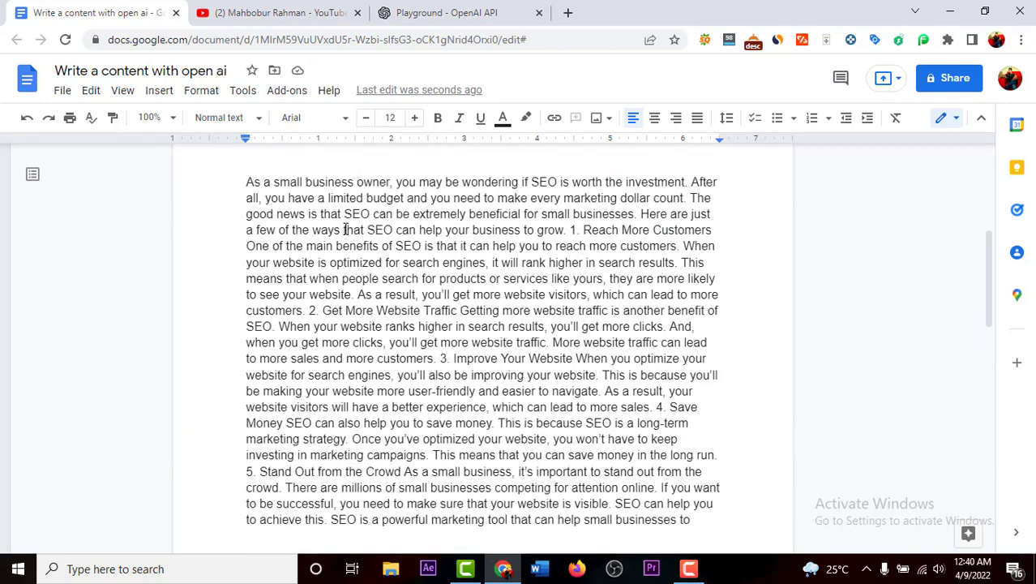
left_click(572, 231)
key("Return")
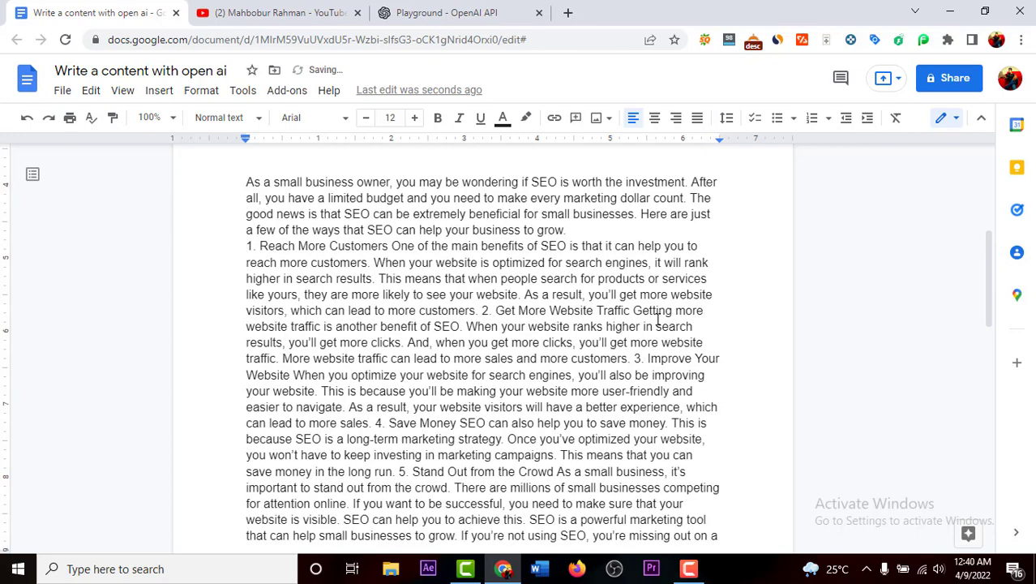
key("Return")
left_click(483, 327)
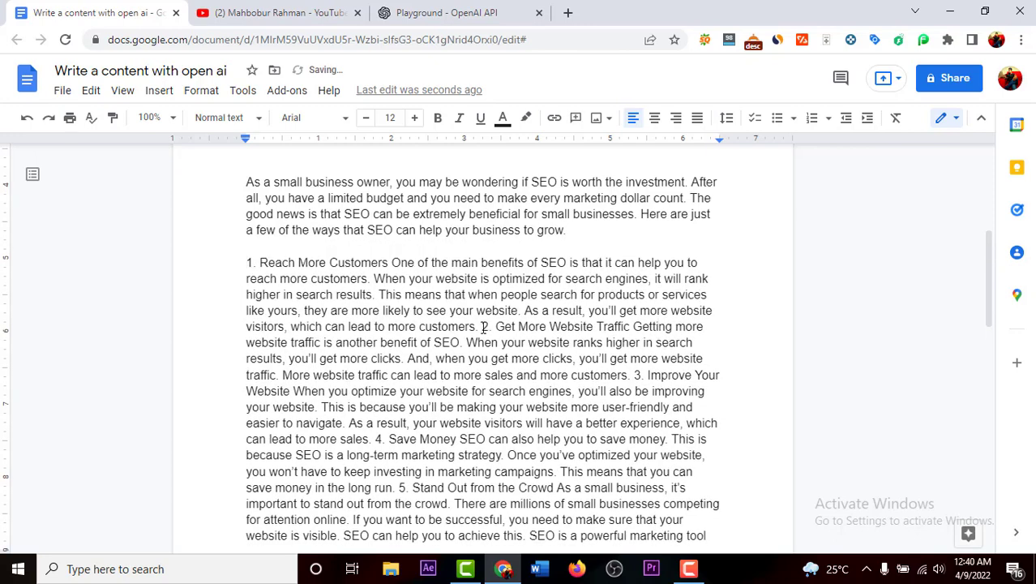
key("Return")
key("Return")
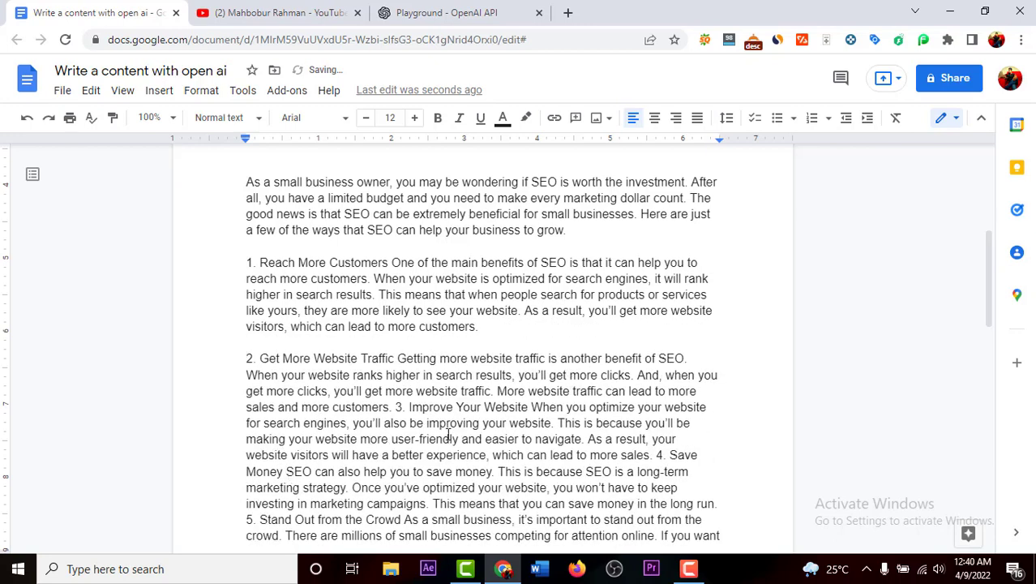
- Start "3. Improve Your Website" and "4. Save Money" as separate paragraphs, each preceded by a blank line
left_click(402, 413)
key("Return")
key("Return")
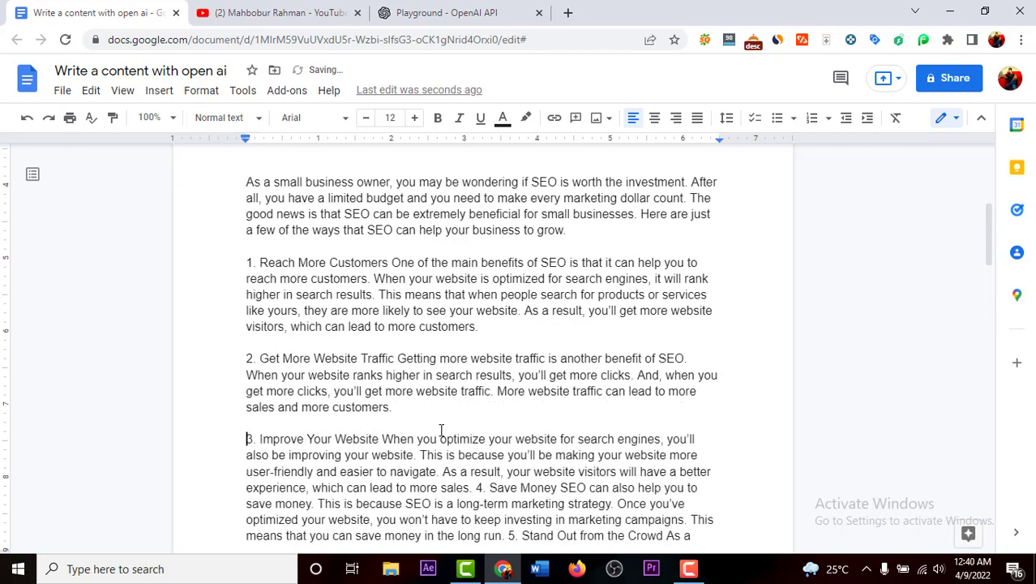
left_click_drag(993, 246, 990, 278)
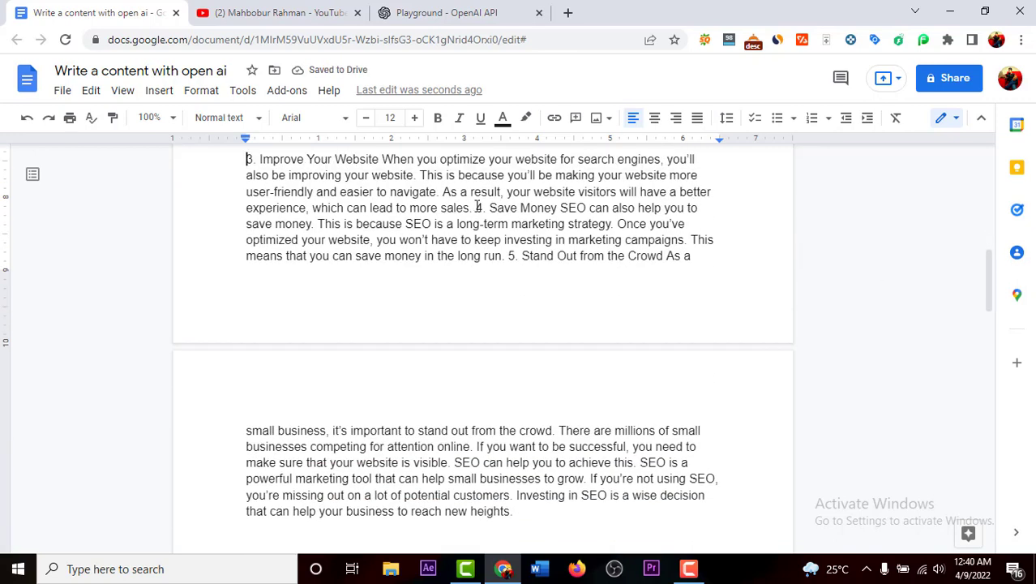
key("Return")
key("Return")
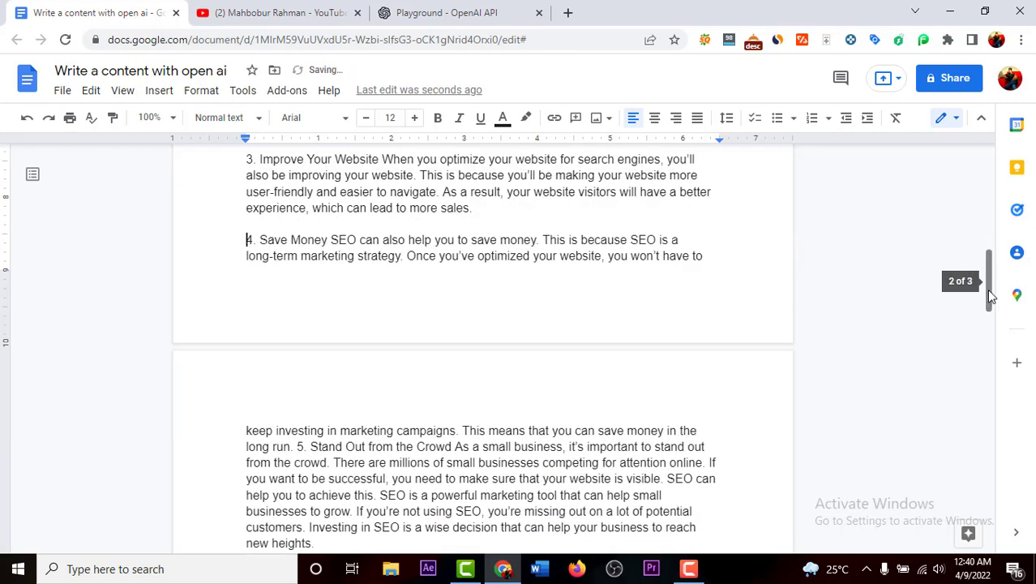
- Clear the generated article in the Playground and replace the prompt's topic with the copied document heading "SEO will help your small business build brand awareness"
scroll(979, 345, "down", 2)
scroll(974, 303, "up", 15)
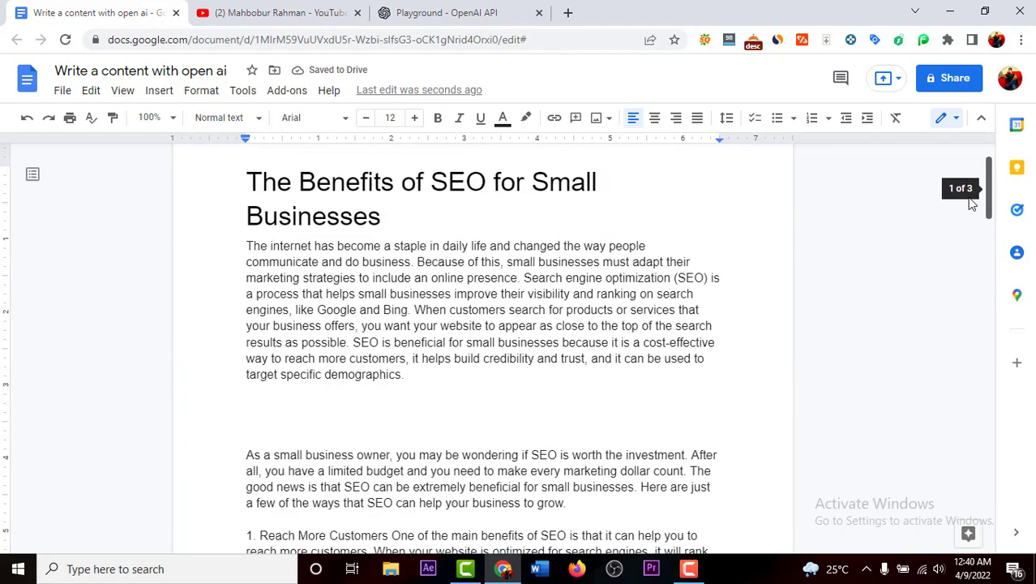
scroll(970, 185, "down", 18)
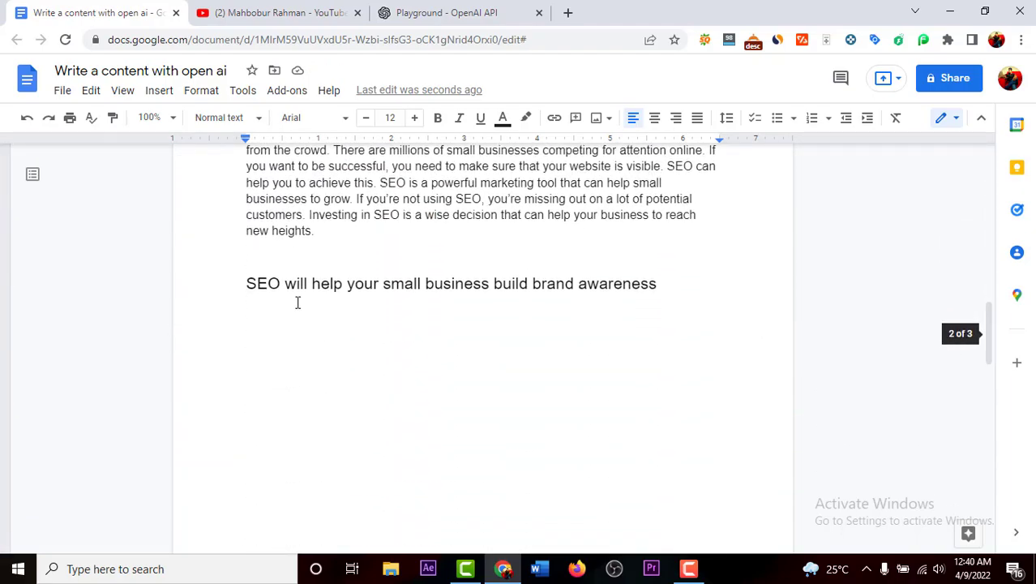
left_click_drag(243, 283, 657, 283)
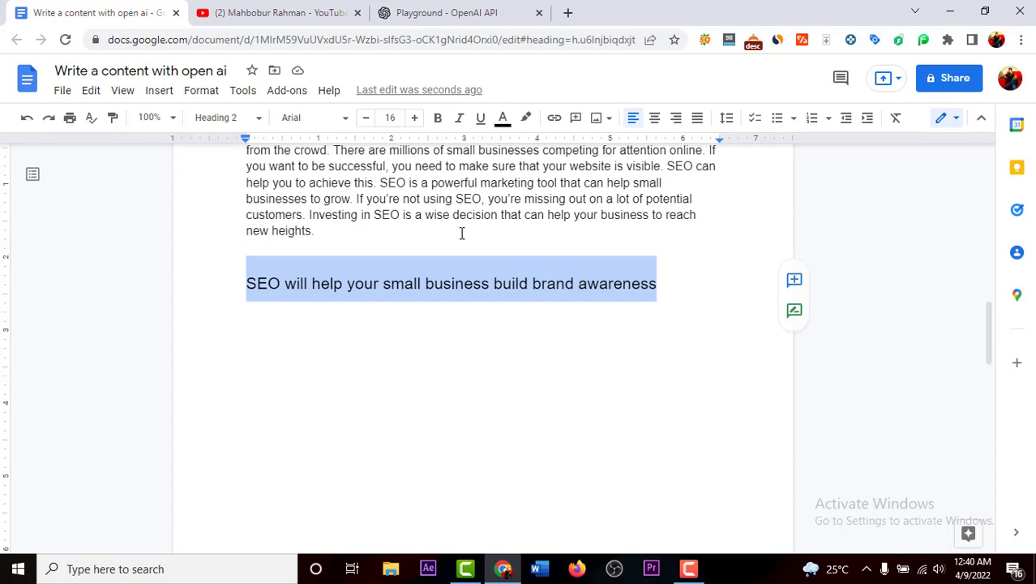
left_click(458, 9)
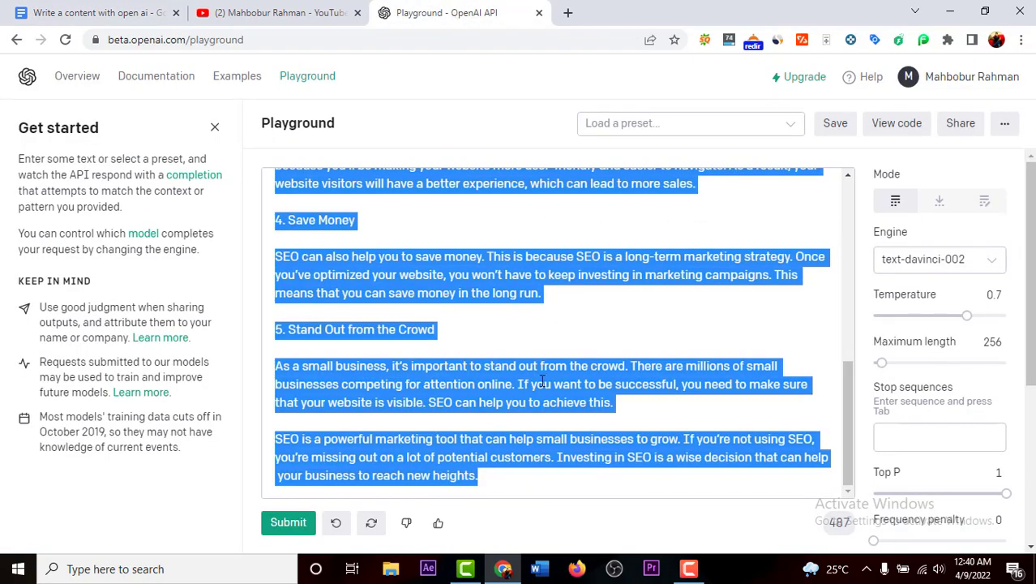
key("BackSpace")
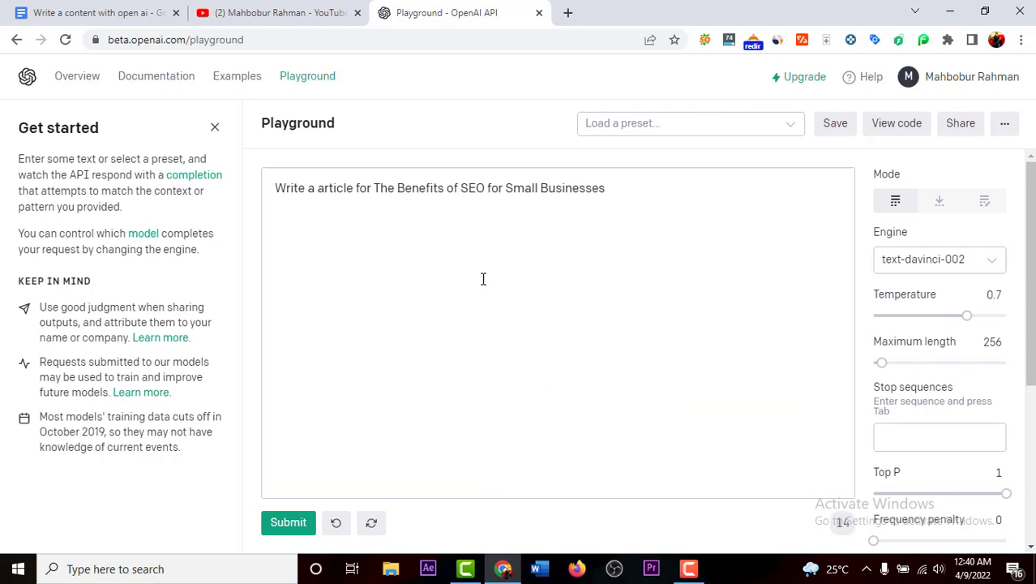
left_click_drag(374, 188, 633, 191)
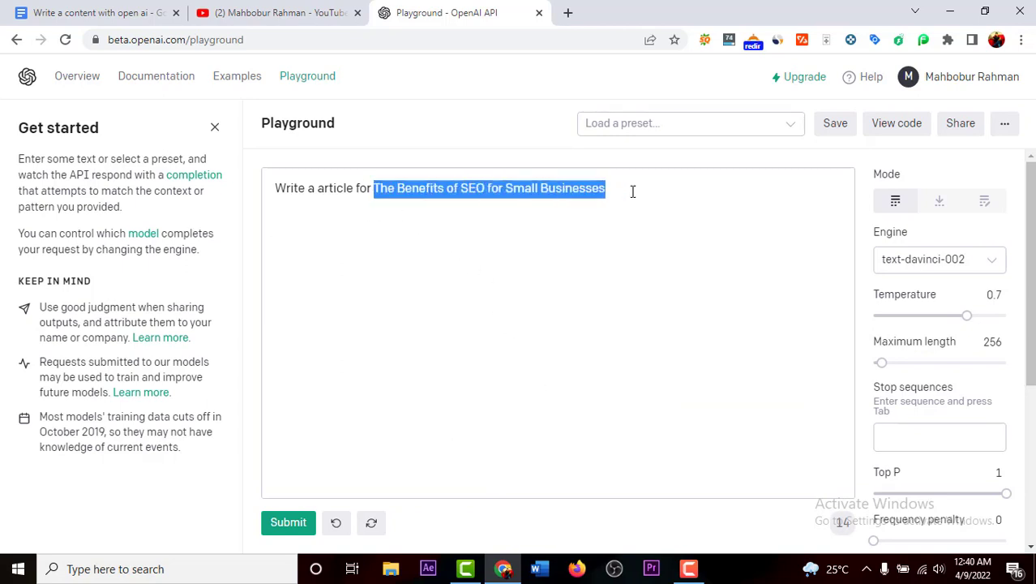
type("SEO will help your small business build brand awareness")
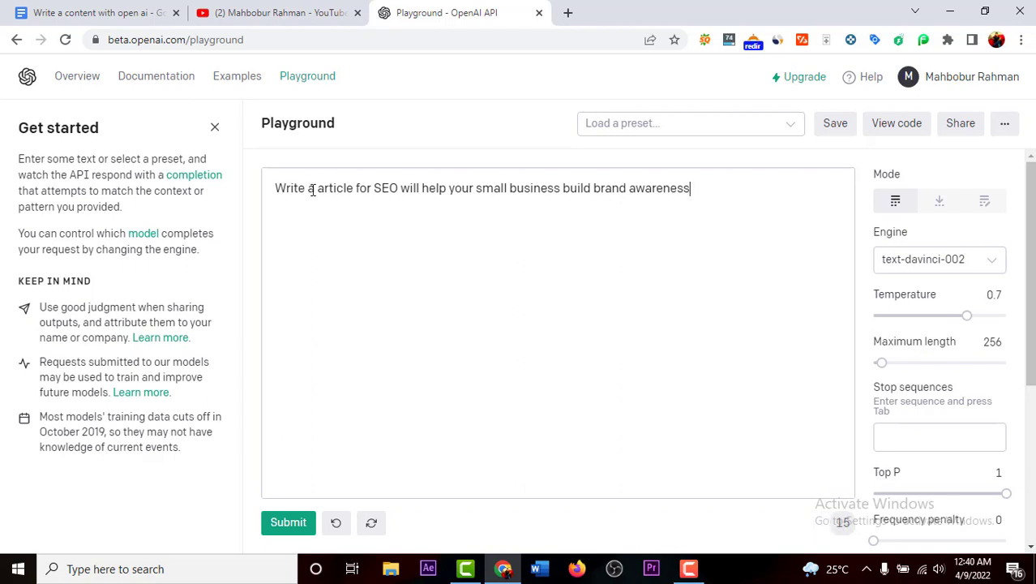
- Replace "article" with "content" in the prompt, add a line break after it, and submit it
left_click_drag(318, 189, 356, 190)
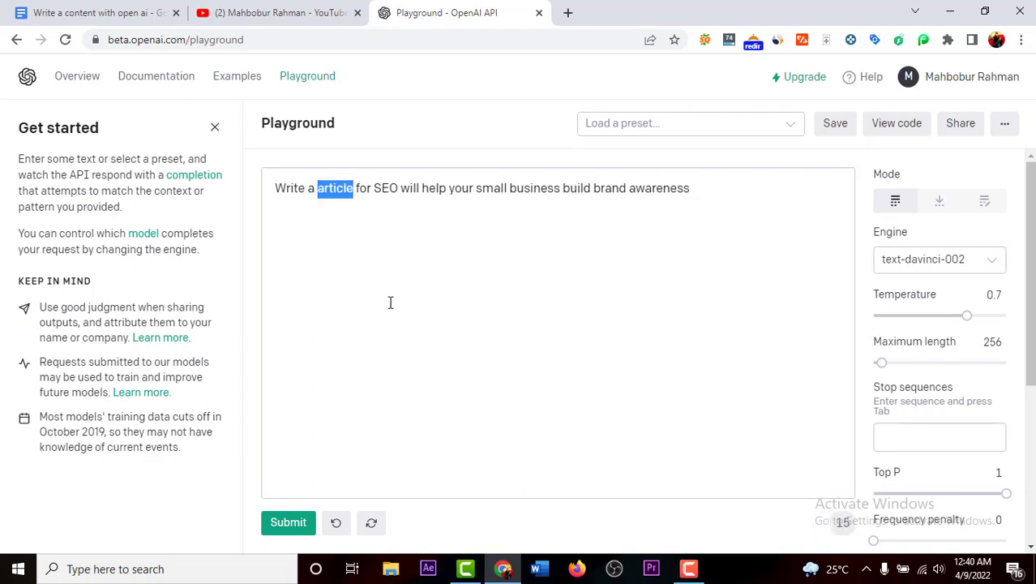
type("content")
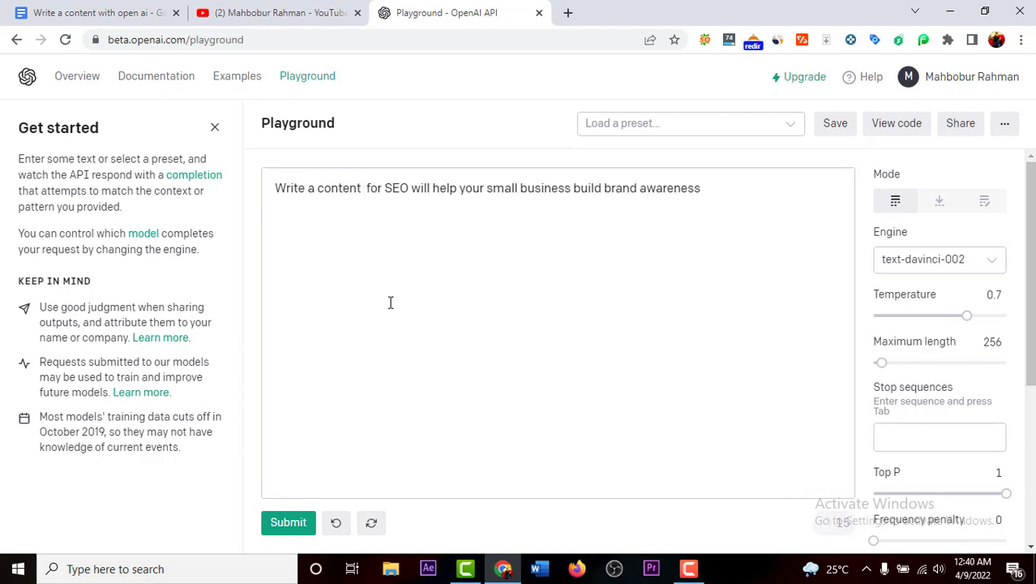
key("BackSpace")
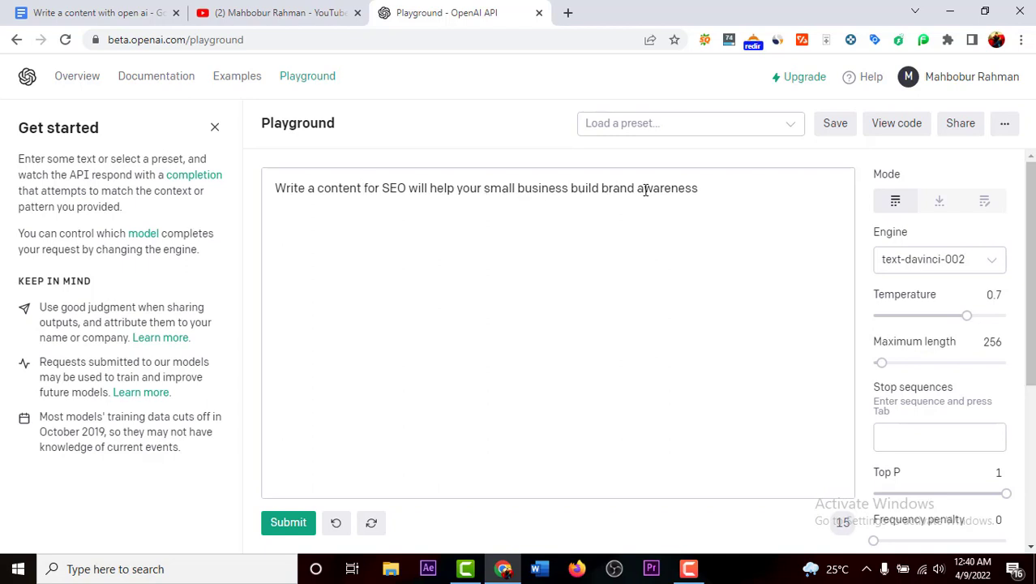
key("Return")
left_click(292, 523)
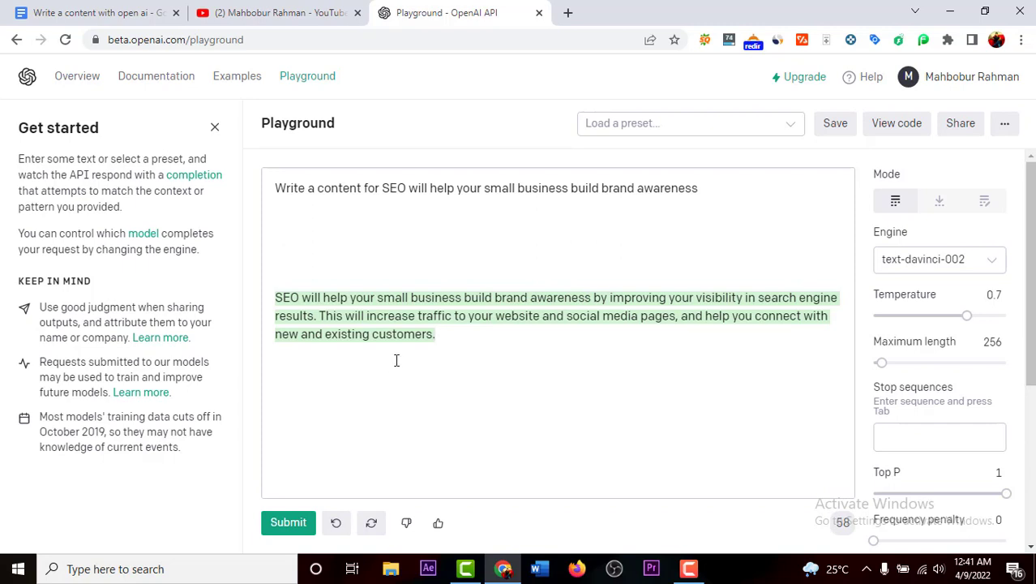
- Delete the first generated brand awareness paragraph and resubmit the same prompt for a second version
left_click_drag(445, 341, 284, 282)
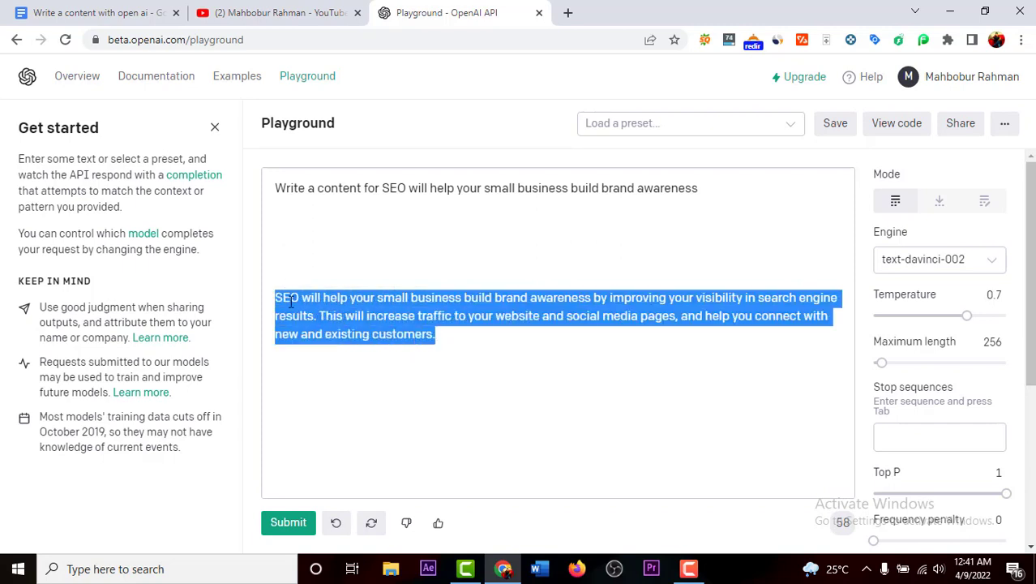
left_click(500, 371)
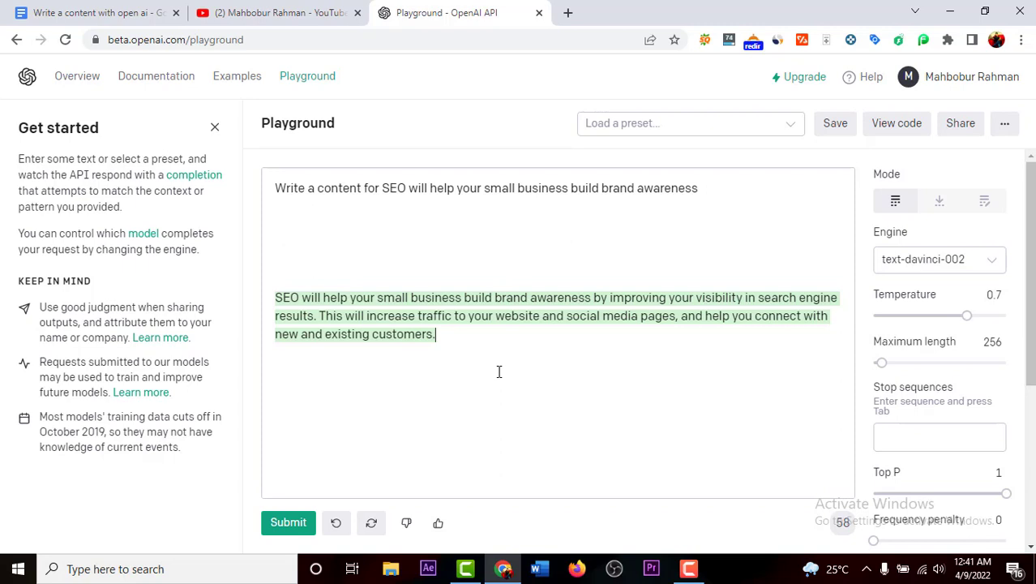
left_click_drag(455, 357, 218, 270)
key("BackSpace")
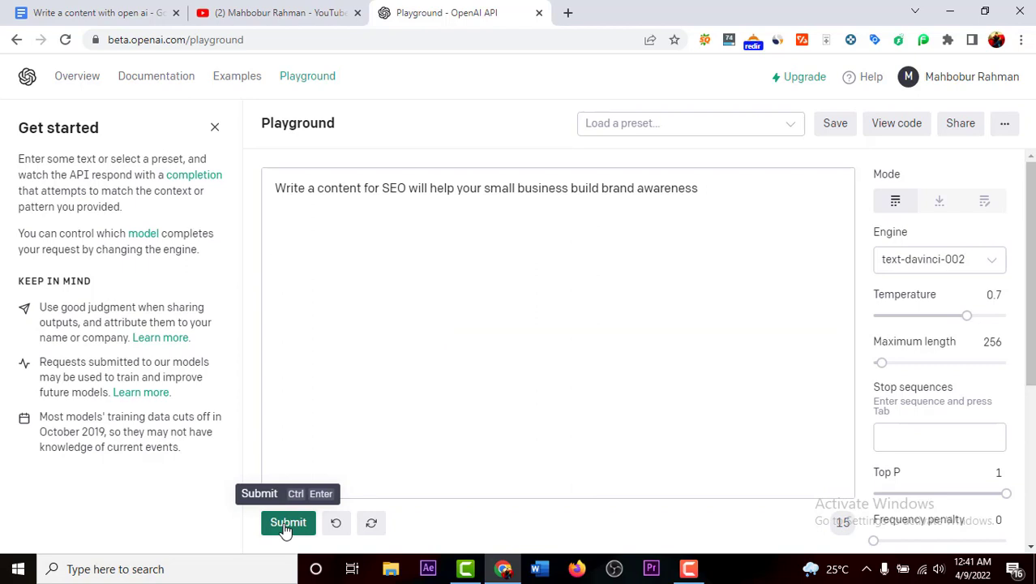
left_click(286, 525)
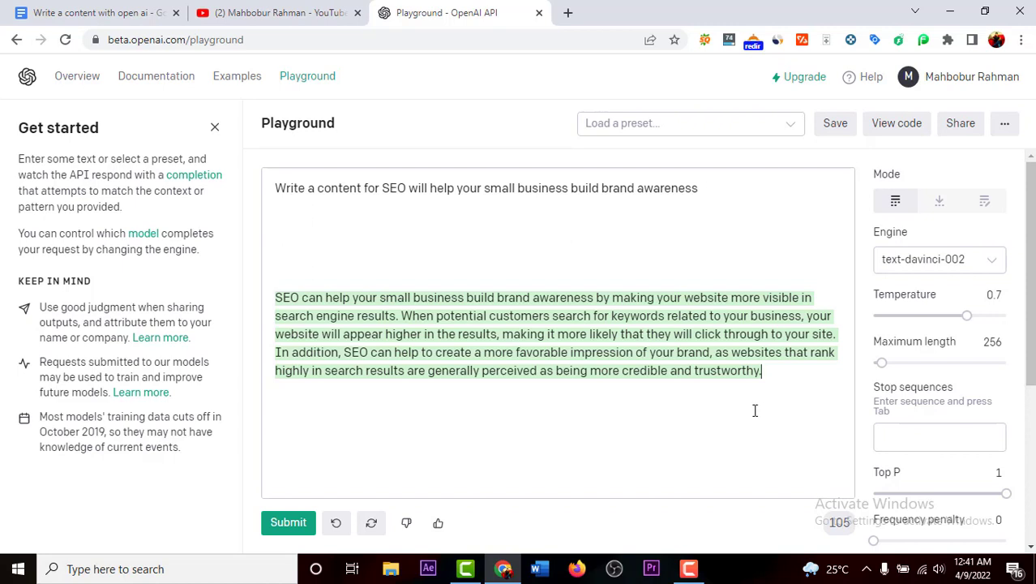
- Discard the second brand awareness paragraph with its extra blank lines and generate a third version
left_click_drag(791, 384, 410, 268)
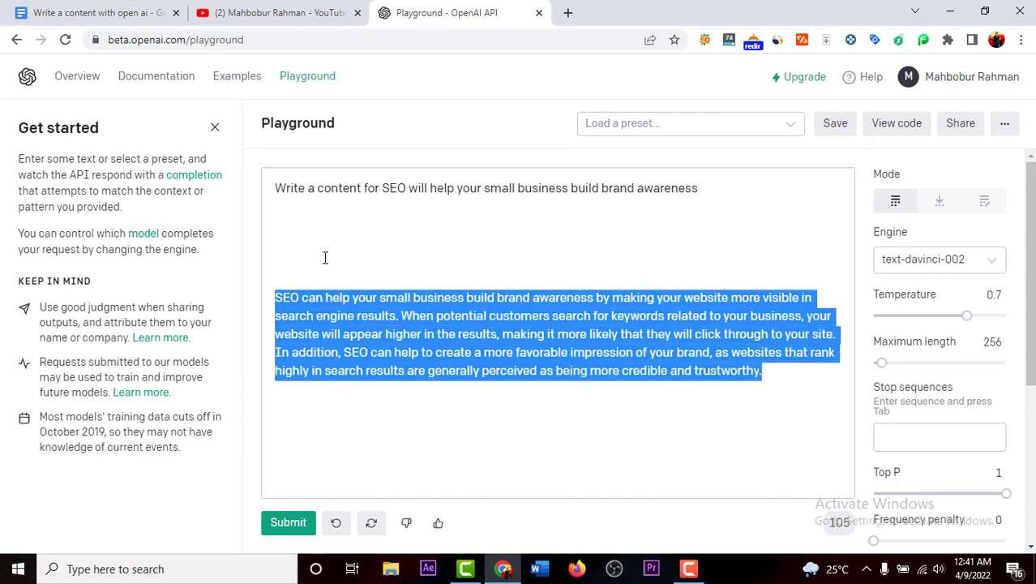
key("BackSpace")
key("BackSpace")
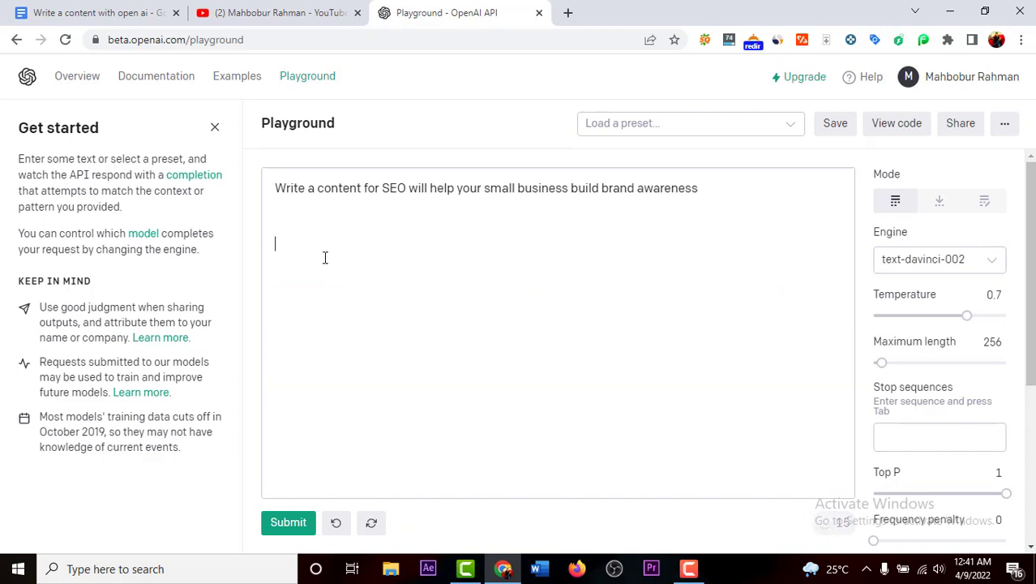
left_click(286, 522)
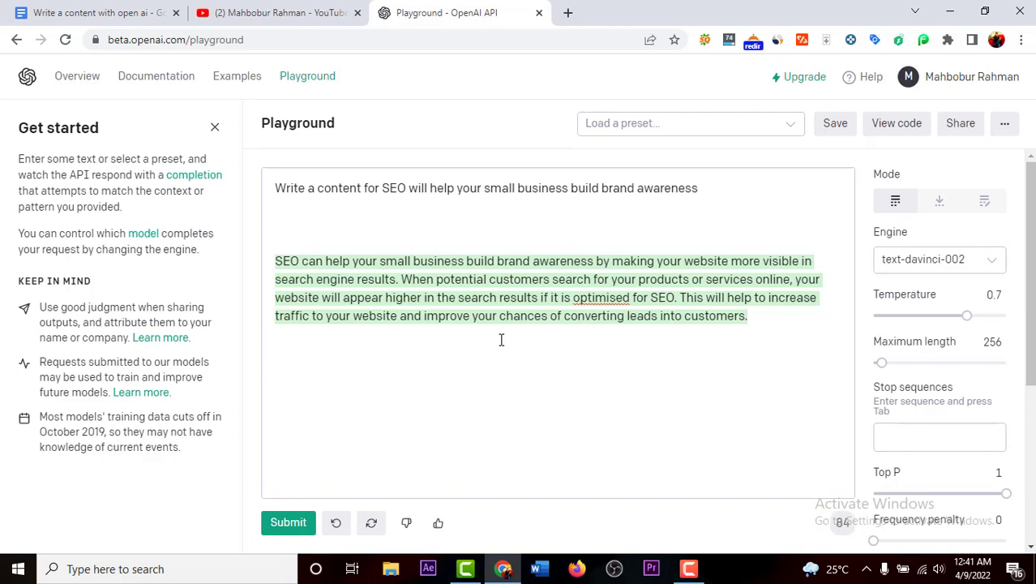
- Remove the third brand awareness paragraph and submit the unchanged prompt once more for a fresh version
left_click_drag(750, 316, 273, 254)
key("BackSpace")
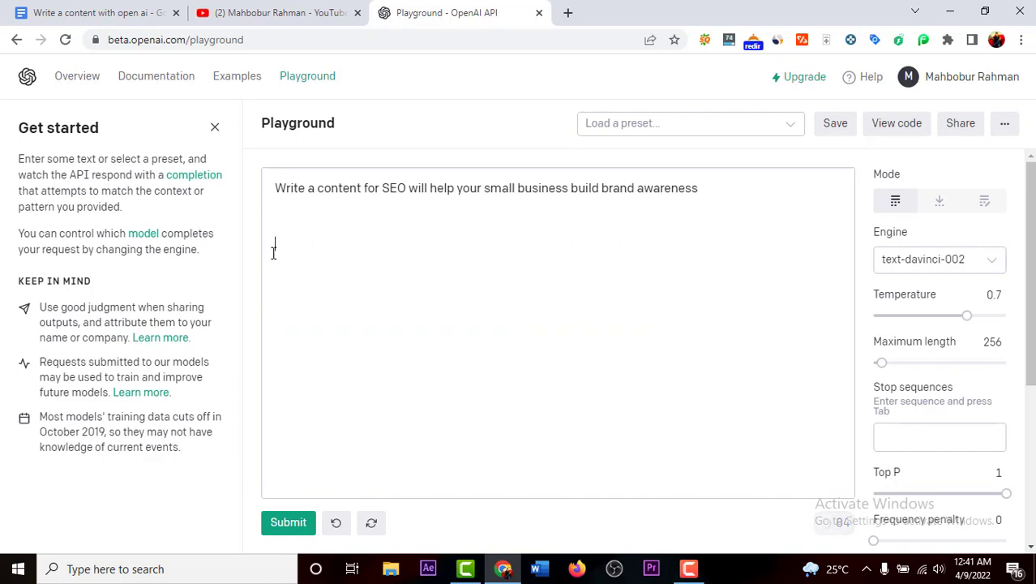
left_click(288, 522)
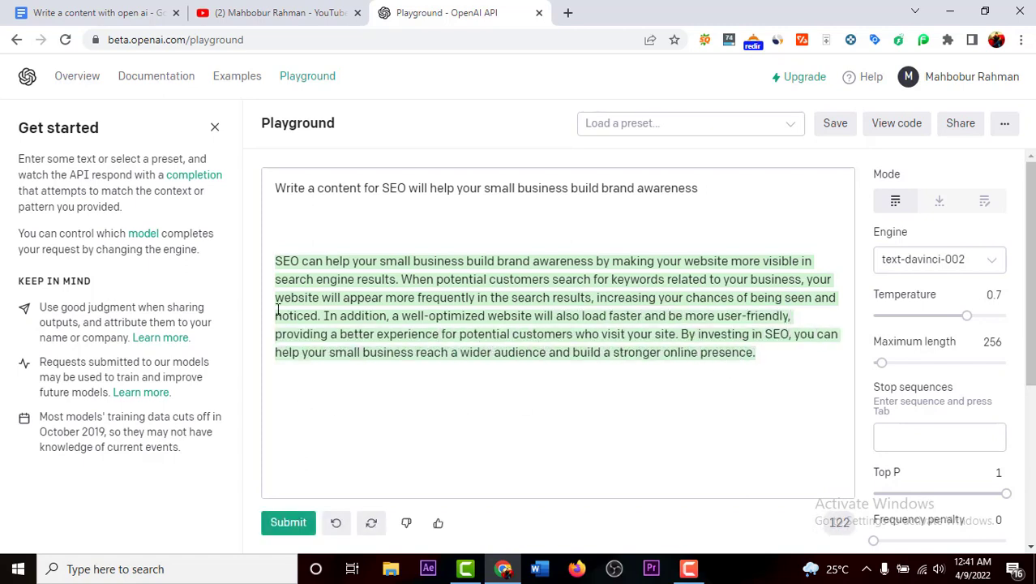
- Copy the latest generated brand awareness paragraph and paste it in Google Docs below the "SEO will help your small business build brand awareness" heading
left_click(94, 11)
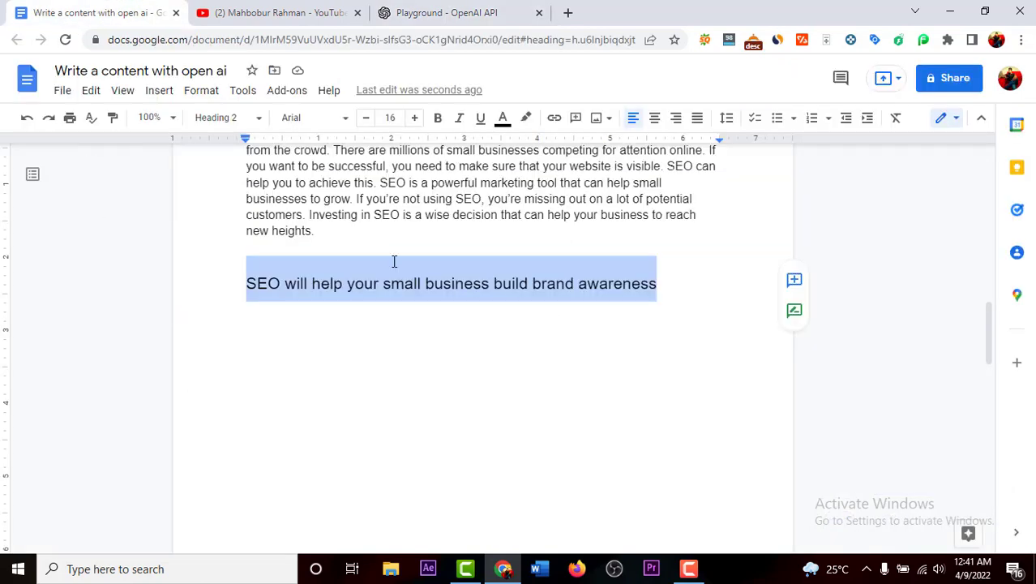
left_click(452, 13)
left_click_drag(777, 359, 251, 264)
key("ctrl+c")
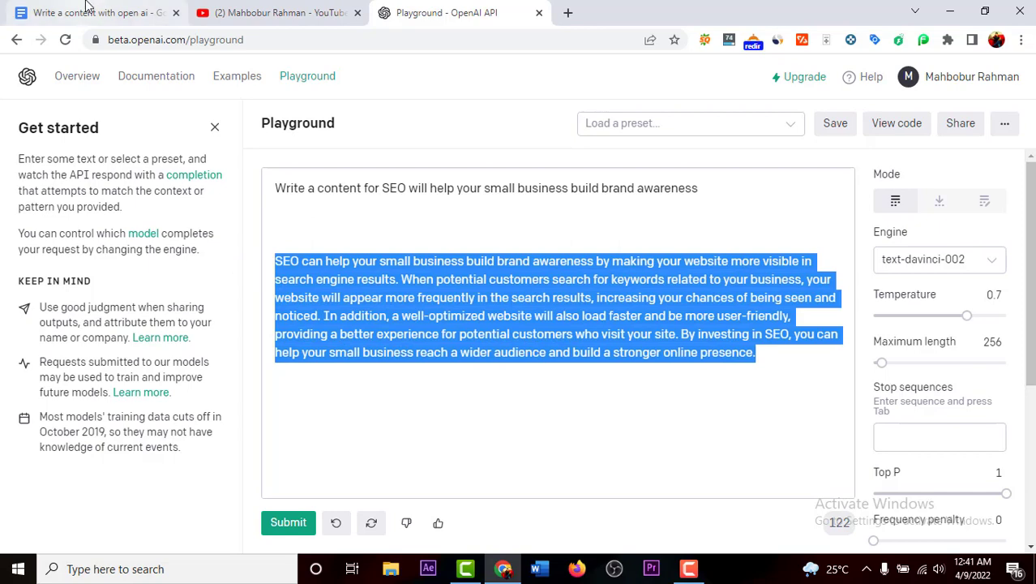
left_click(88, 10)
left_click(294, 360)
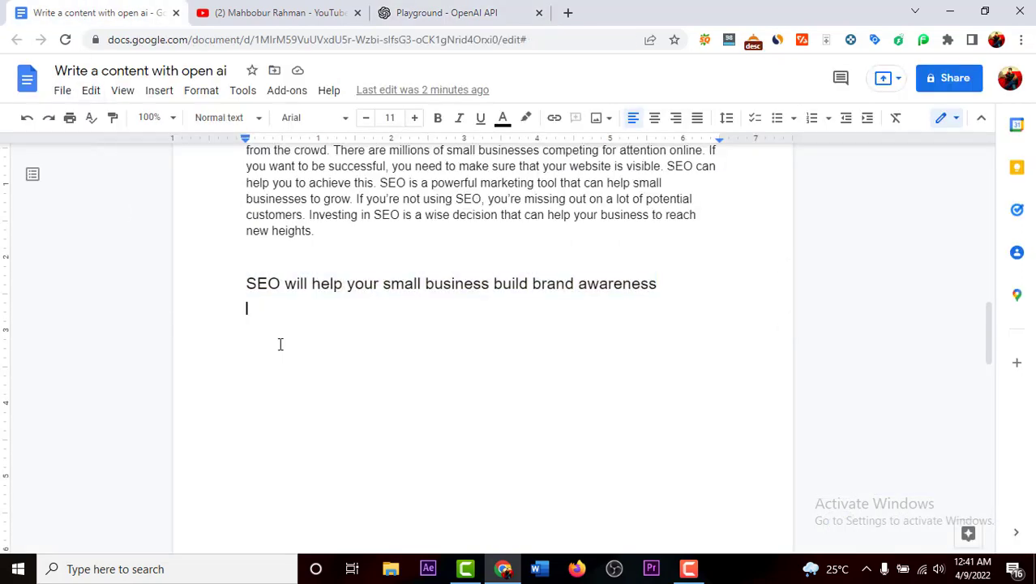
key("ctrl+v")
- Copy the heading "Search engine optimization will make your website faster and more convenient" and replace the topic of the Playground prompt with it
left_click_drag(986, 332, 989, 438)
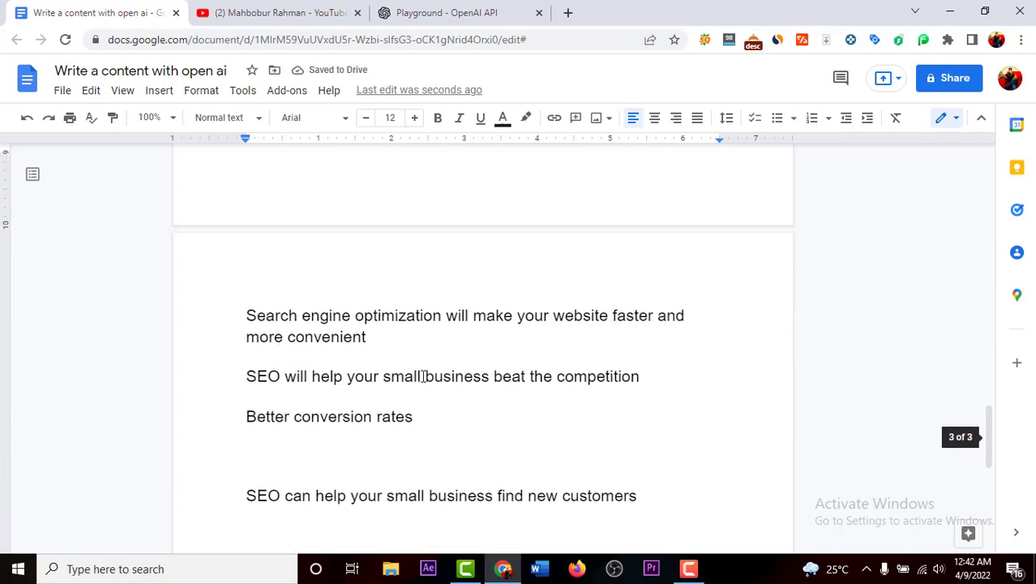
left_click_drag(378, 339, 236, 315)
key("ctrl+c")
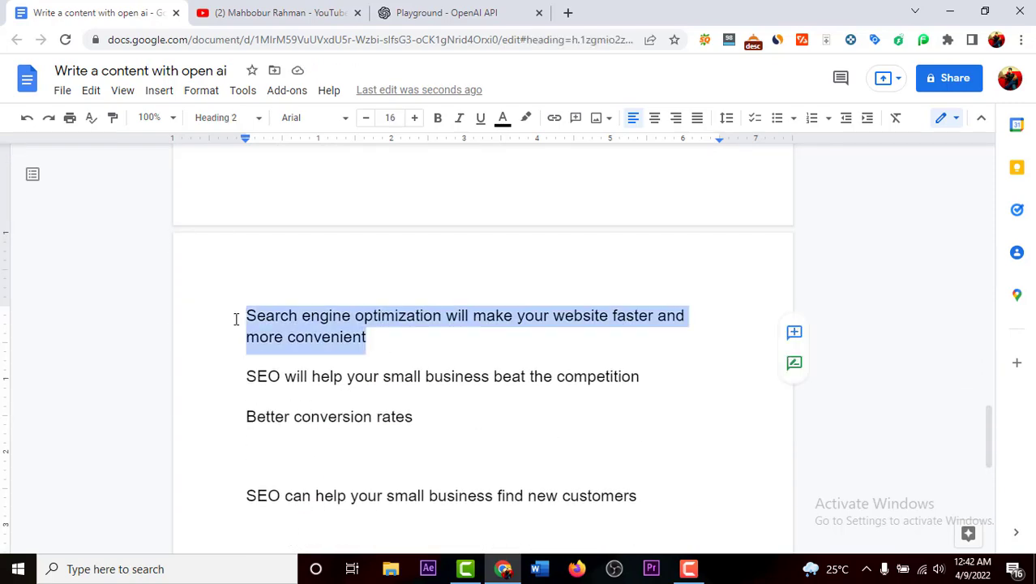
left_click(462, 12)
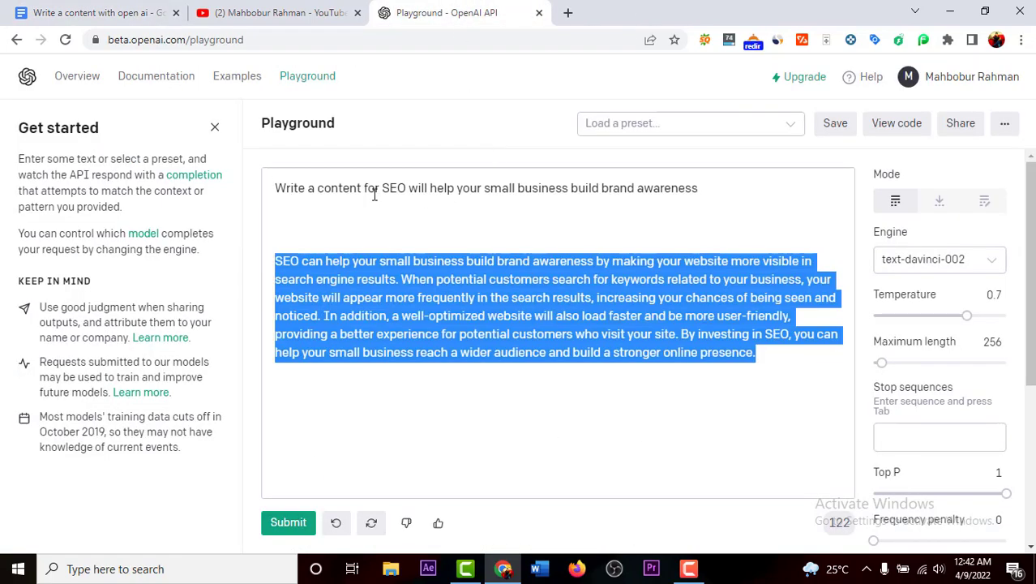
left_click_drag(382, 187, 820, 177)
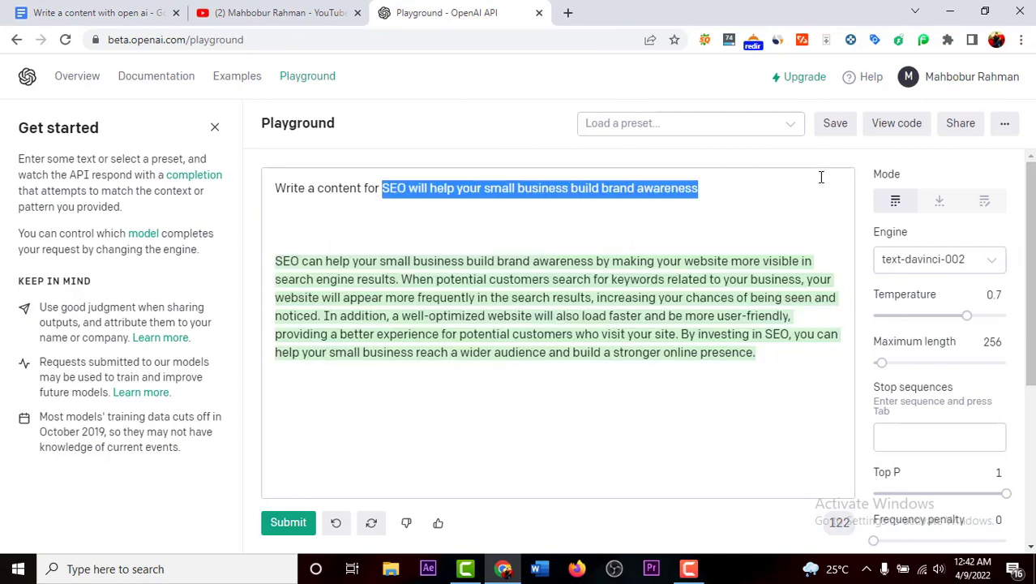
key("ctrl+v")
- Delete the old brand awareness output, submit the new prompt, and submit again to continue the cut-off text
left_click_drag(766, 355, 264, 237)
key("BackSpace")
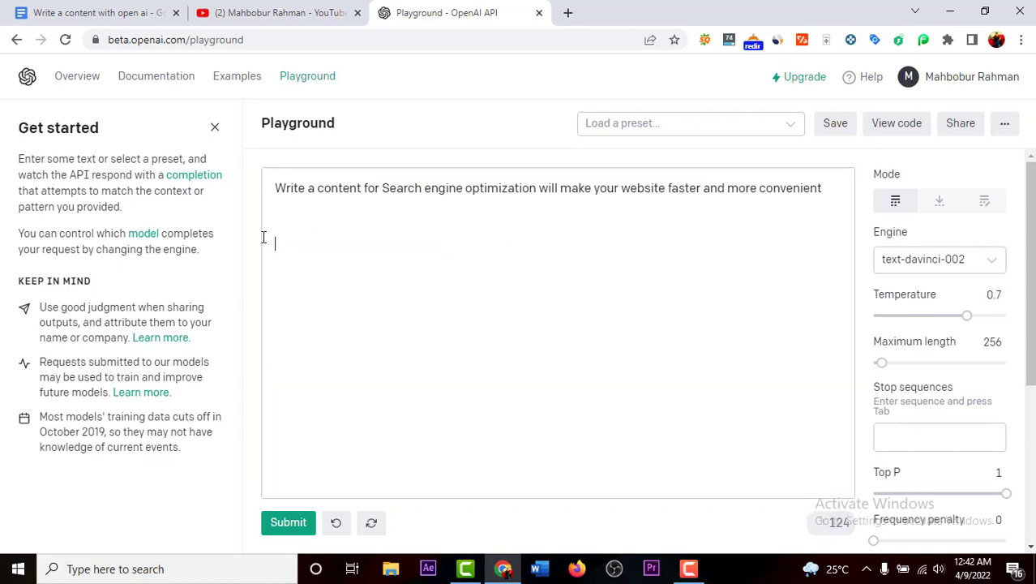
left_click(292, 526)
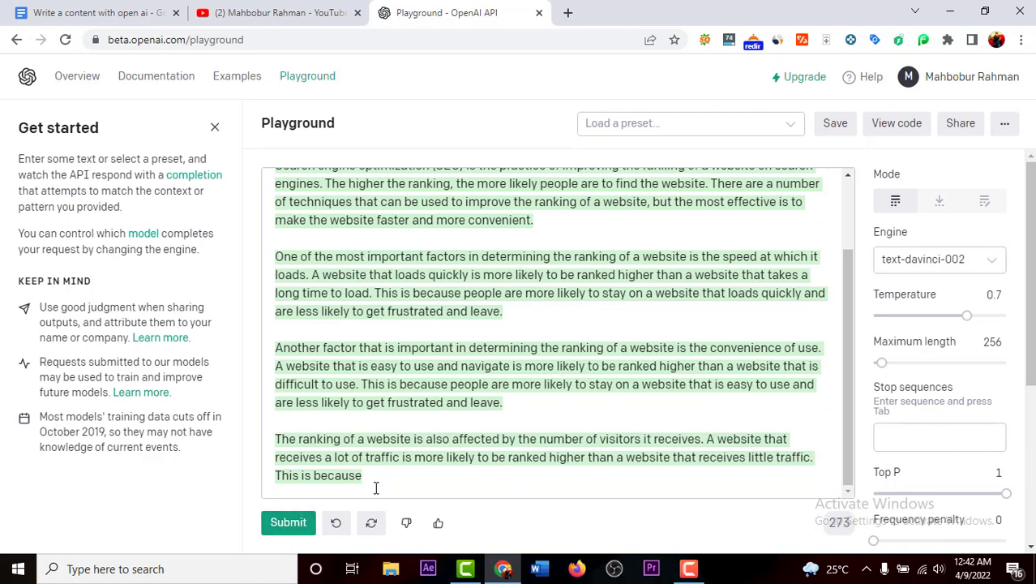
left_click(280, 522)
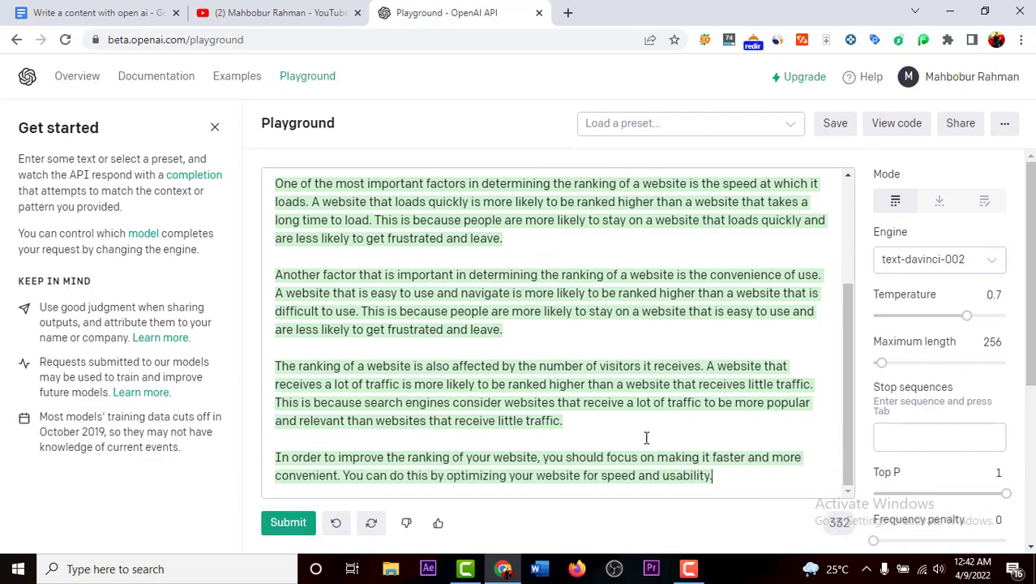
- Copy the whole generated website speed text and paste it in Google Docs on a new line below its matching heading
left_click_drag(748, 482, 275, 228)
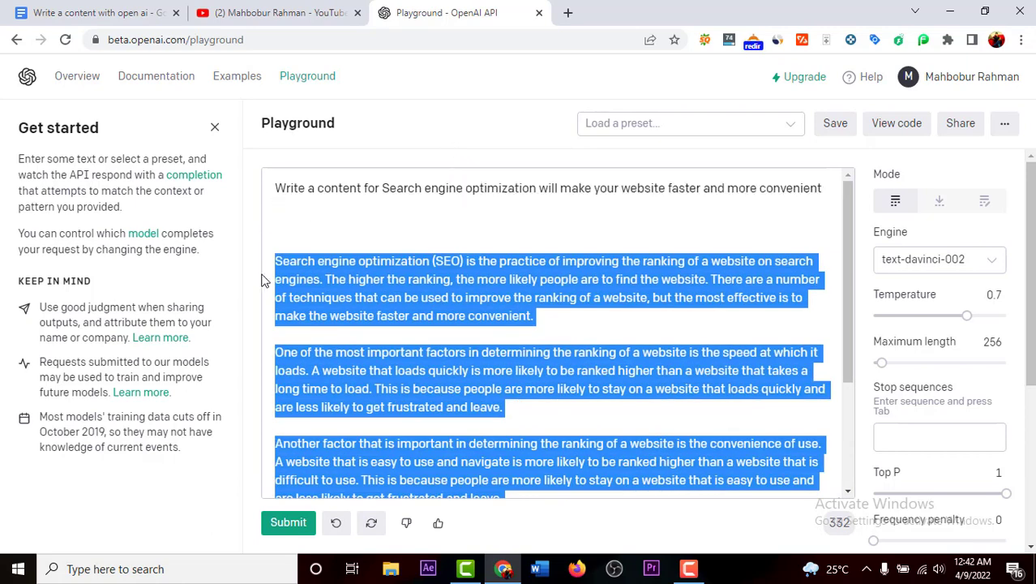
left_click(103, 7)
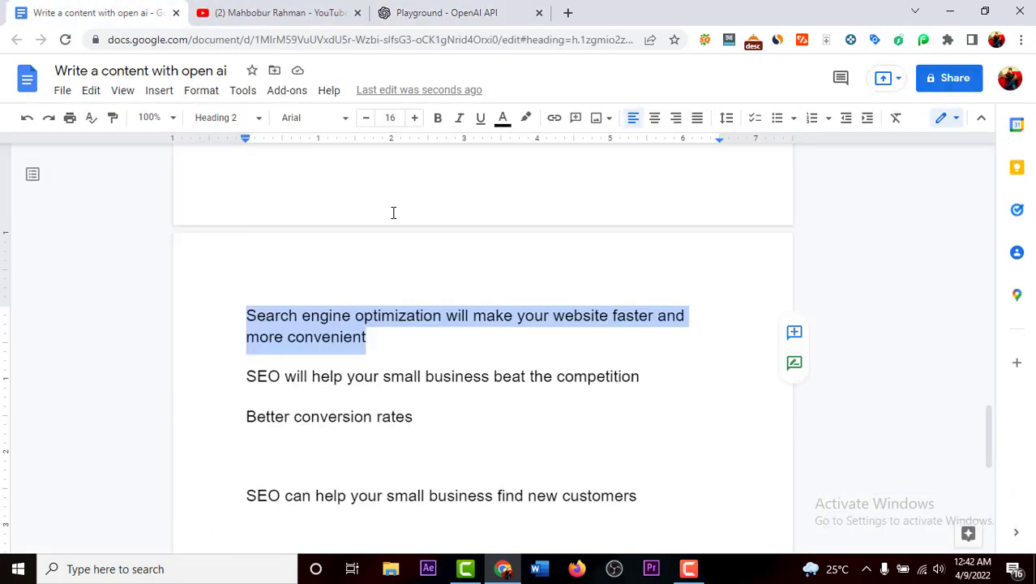
left_click(404, 363)
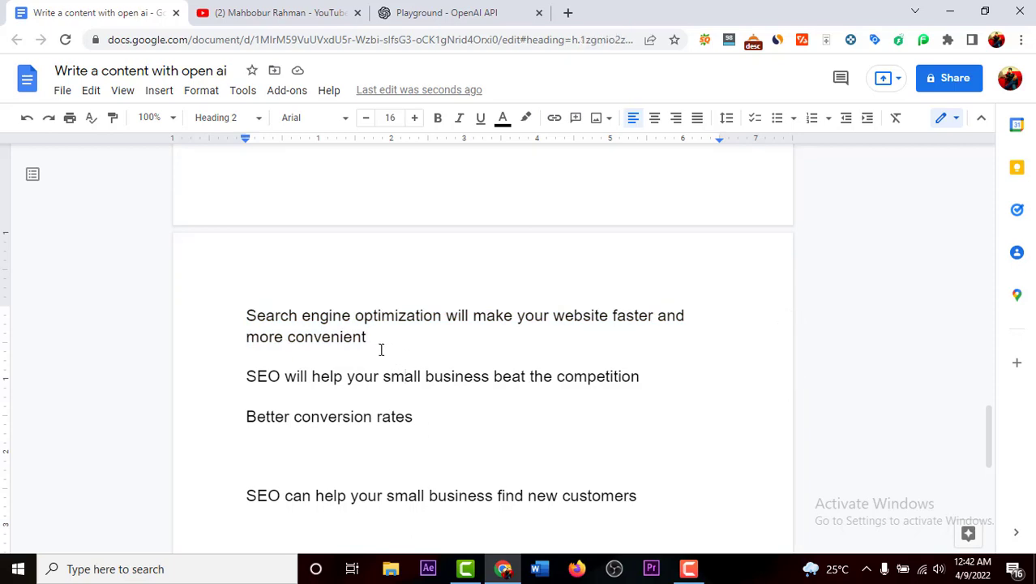
key("Return")
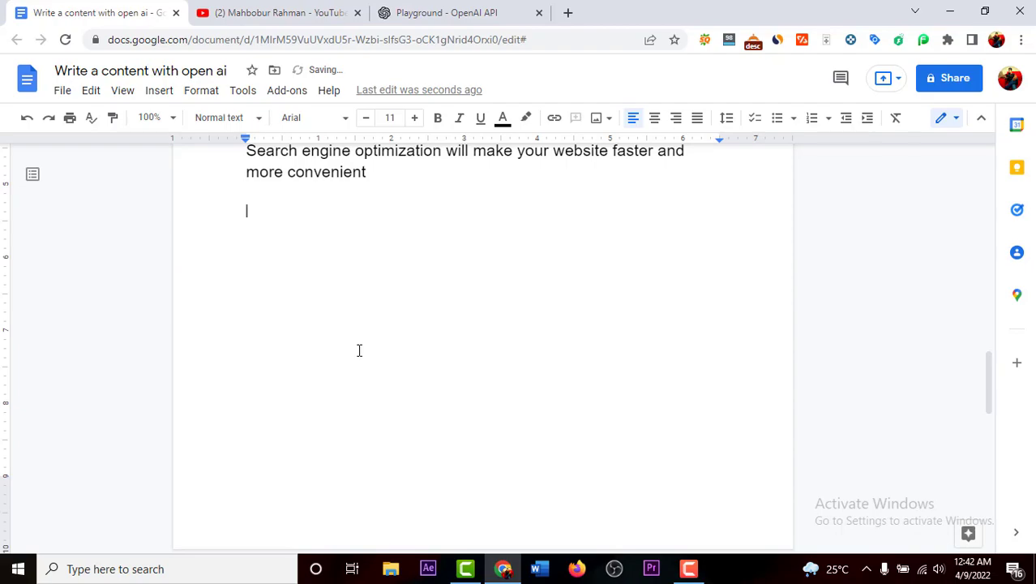
key("ctrl+v")
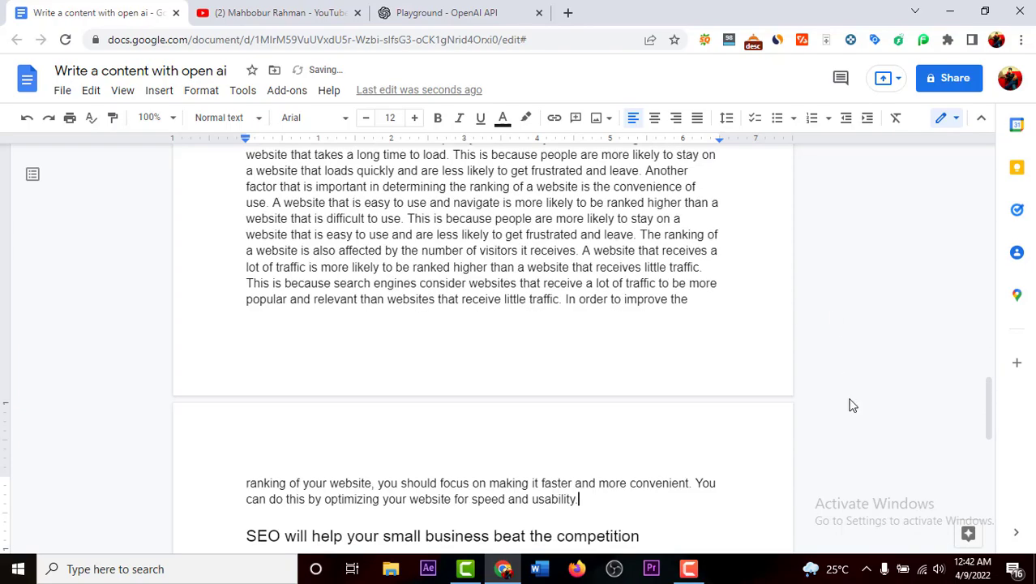
- Review the pasted website speed section in Google Docs and compare it with the generated text in the Playground
mouse_move(991, 420)
left_mouse_down()
mouse_move(986, 360)
mouse_move(976, 412)
left_mouse_up()
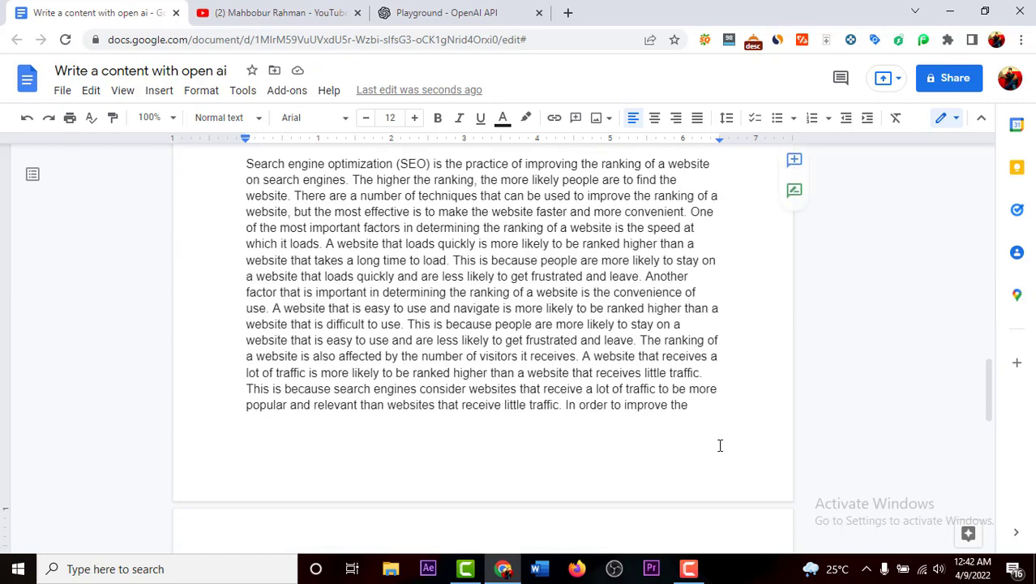
left_click_drag(988, 403, 986, 387)
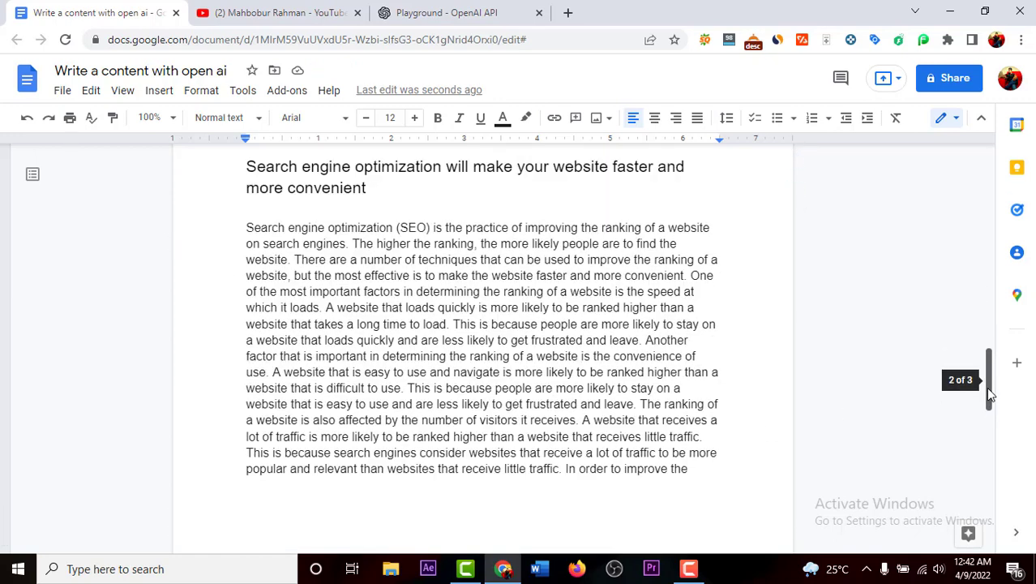
left_click_drag(710, 486, 240, 229)
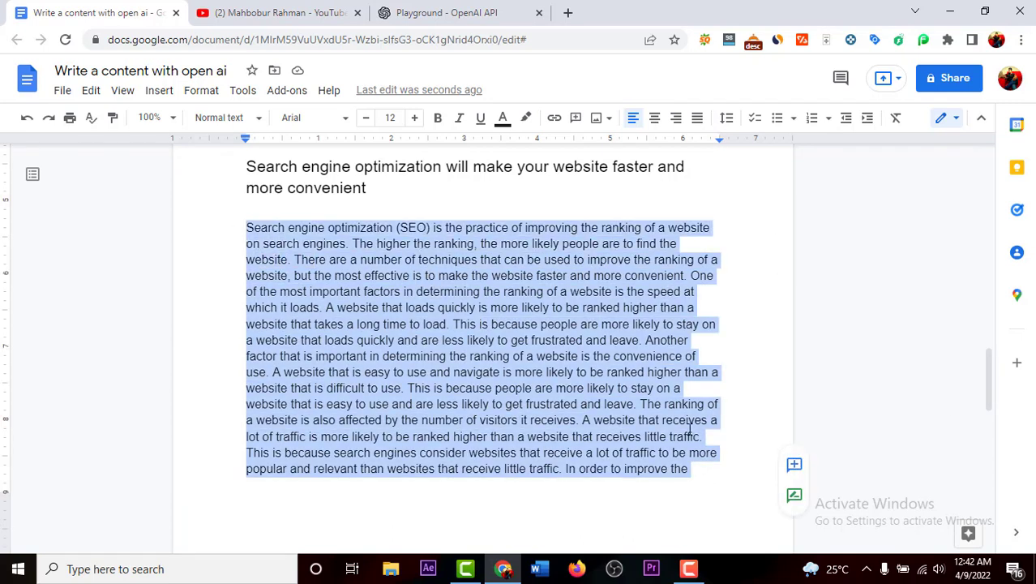
left_click(765, 377)
left_click(472, 4)
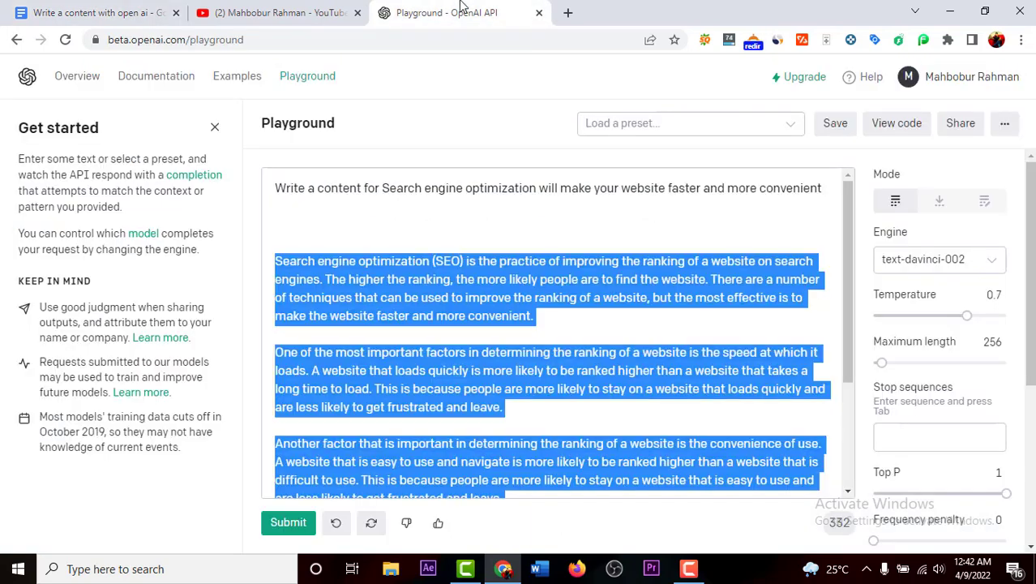
left_click(543, 314)
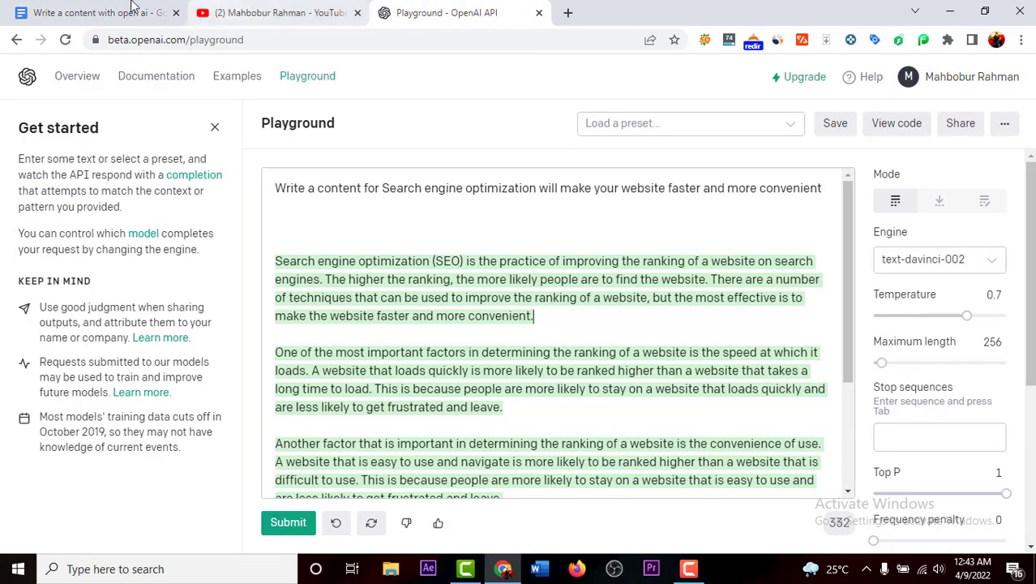
left_click(97, 12)
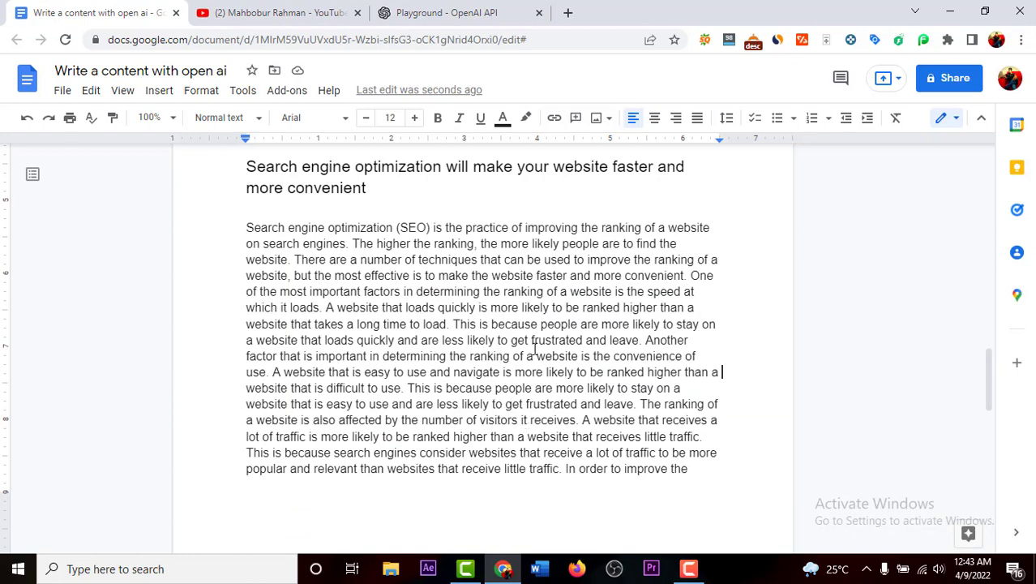
left_click(482, 11)
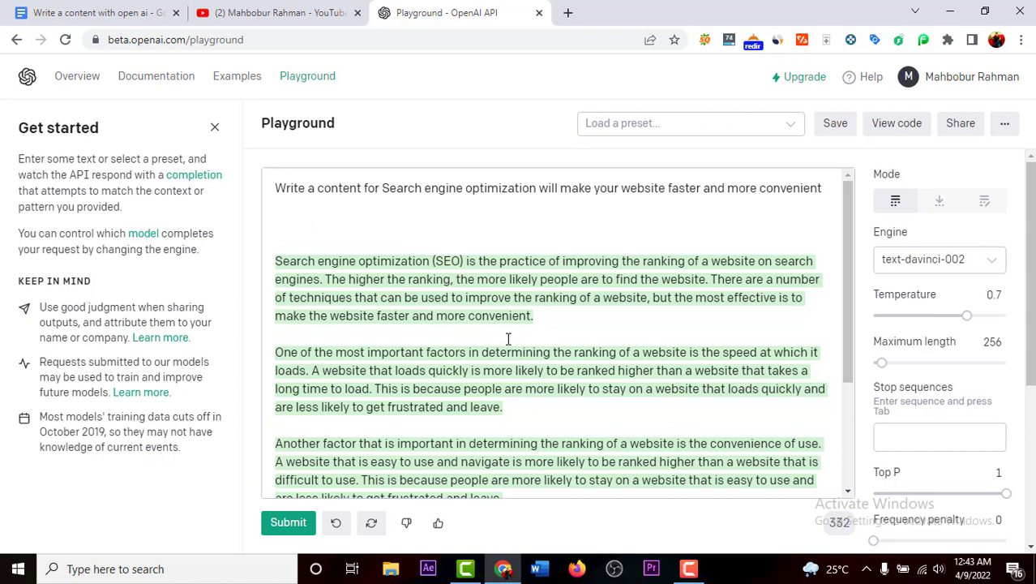
left_click(116, 12)
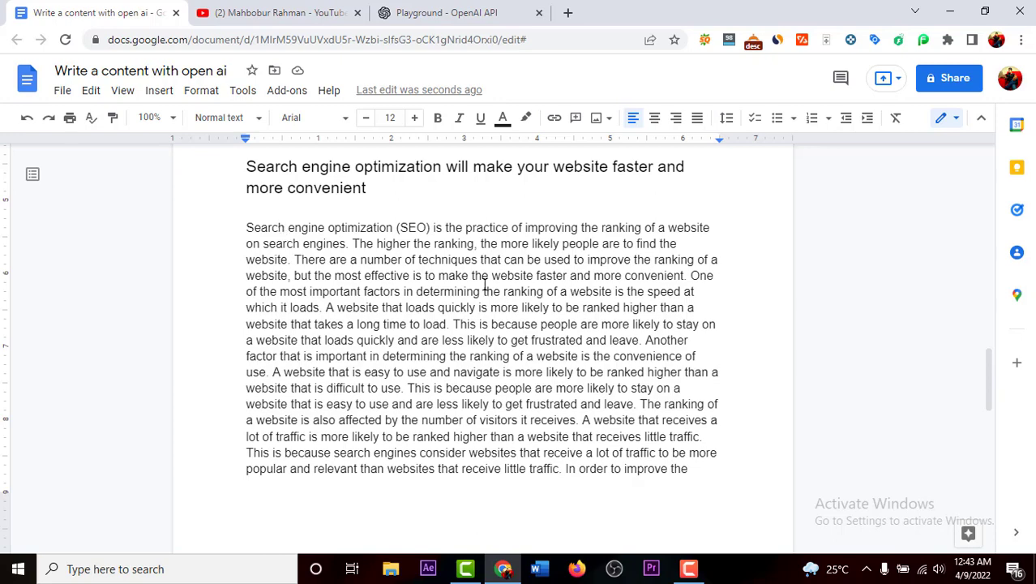
left_click(488, 10)
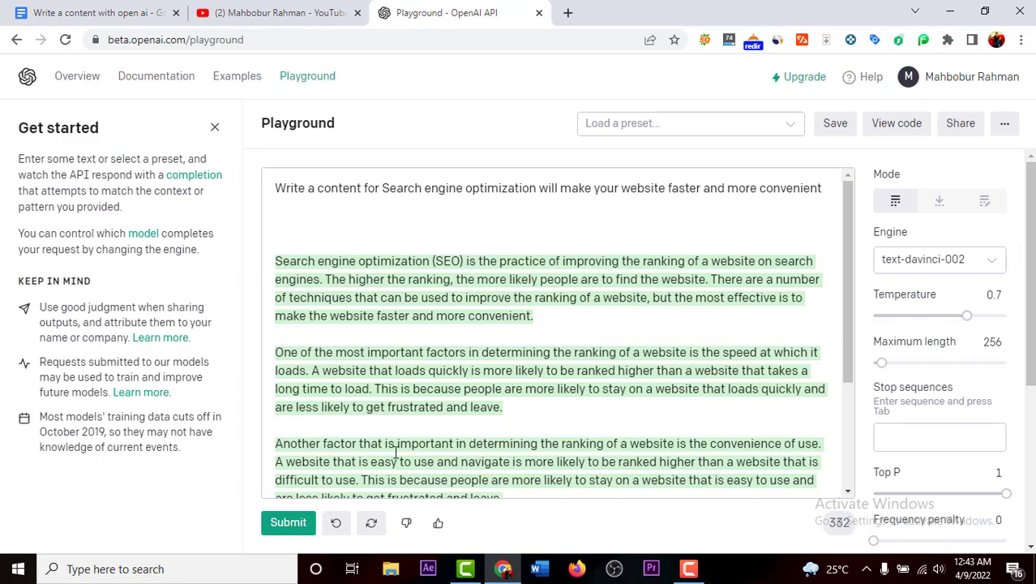
left_click(88, 10)
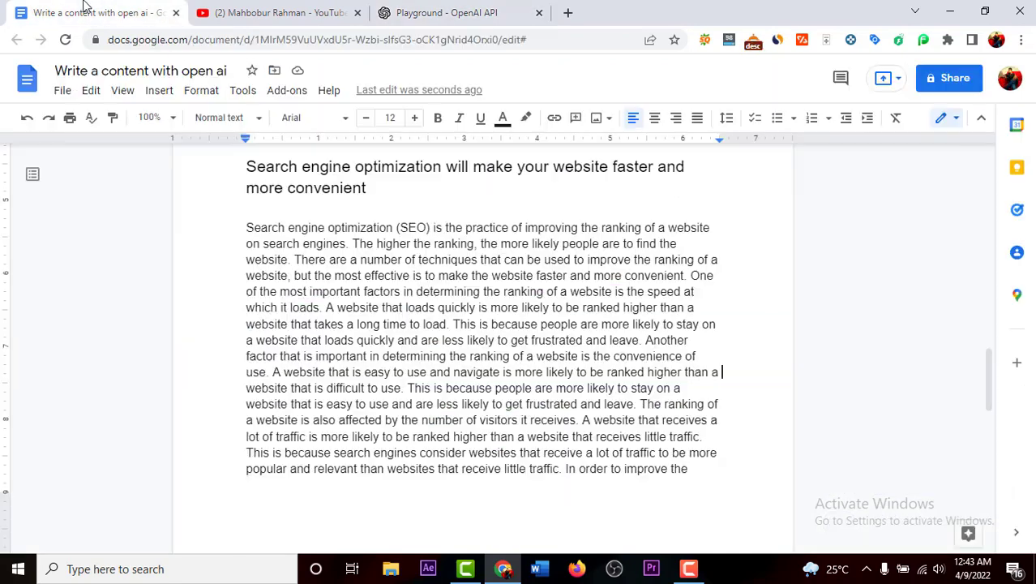
- Copy the website speed section's text, open copyscape.com/prosearch.php in a new browser tab, and log in to Copyscape
left_click_drag(694, 478, 249, 229)
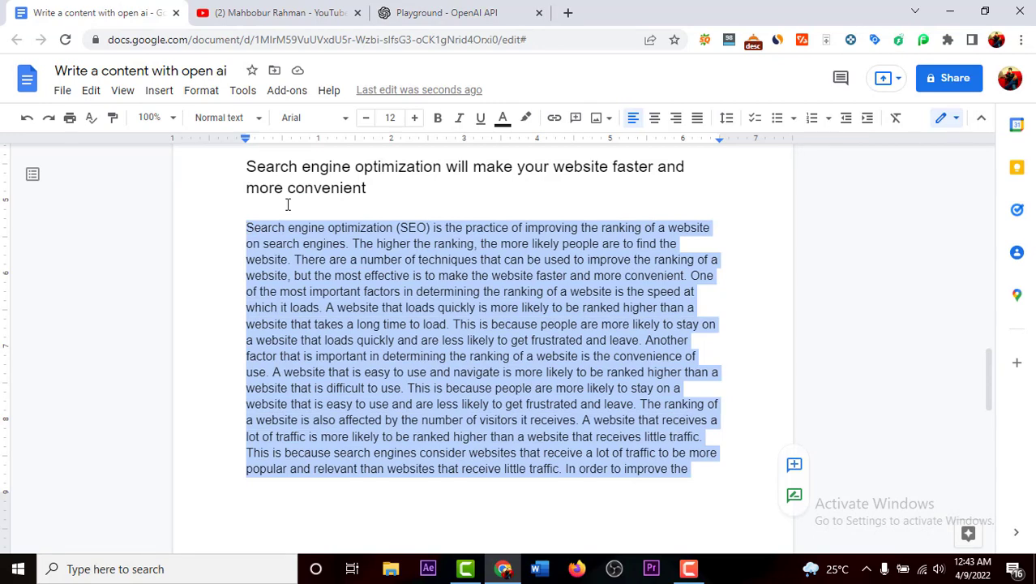
left_click(568, 12)
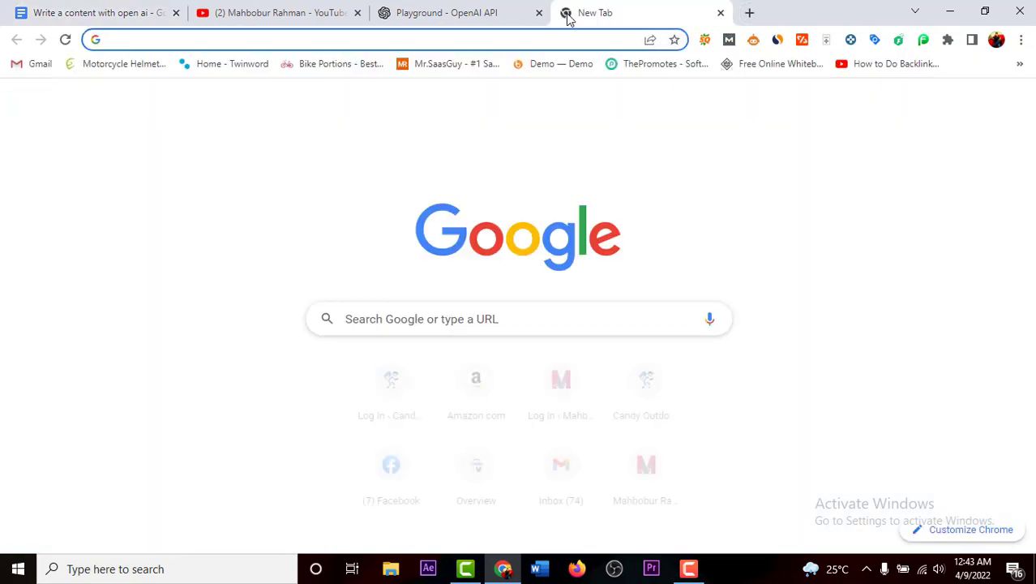
type("copyscape.com/prosearch.php")
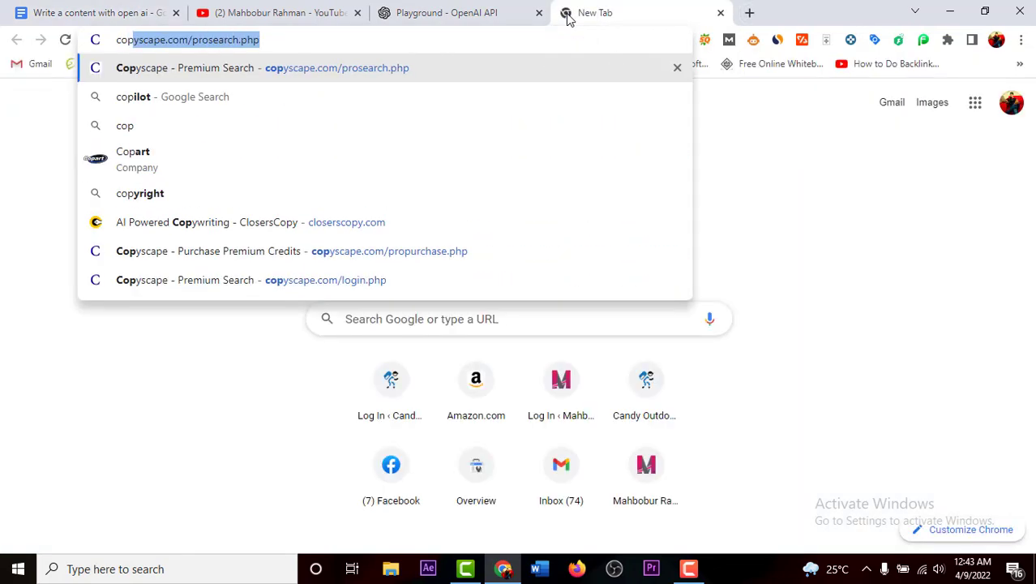
key("Return")
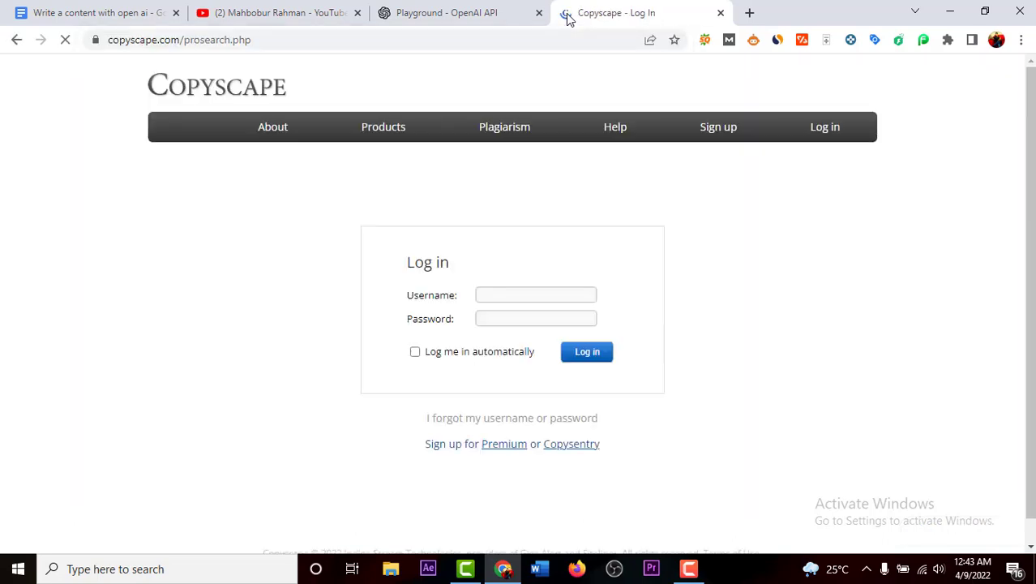
left_click(602, 359)
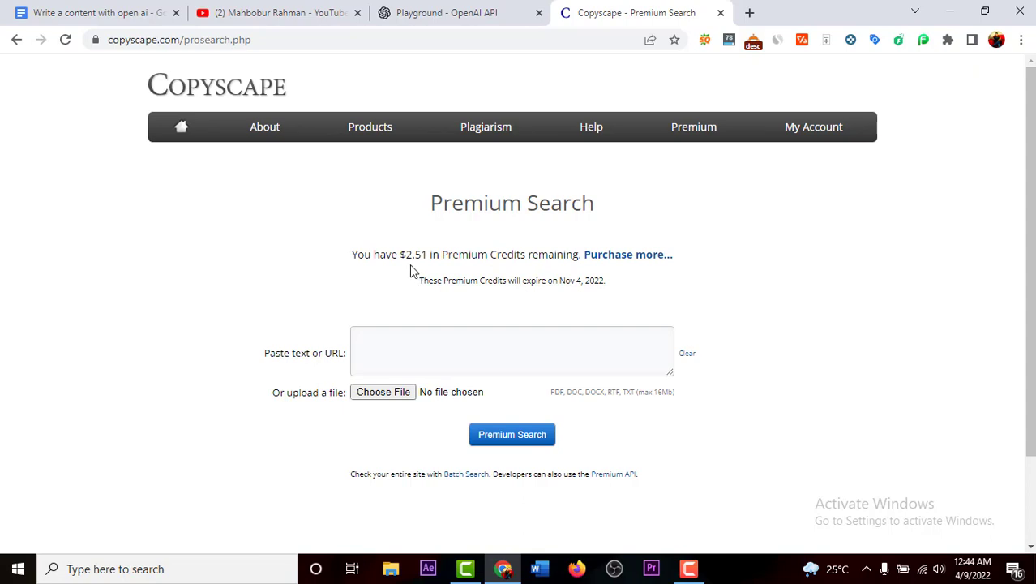
- Paste the copied section into Copyscape, run a Premium Search on it, and examine the plagiarism result
left_click(384, 351)
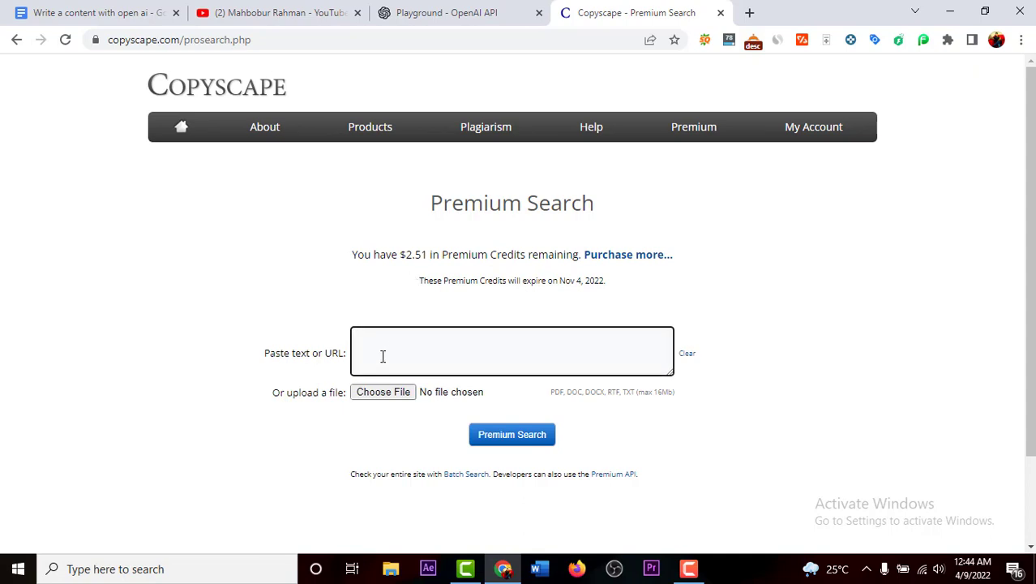
key("ctrl+v")
left_click(508, 444)
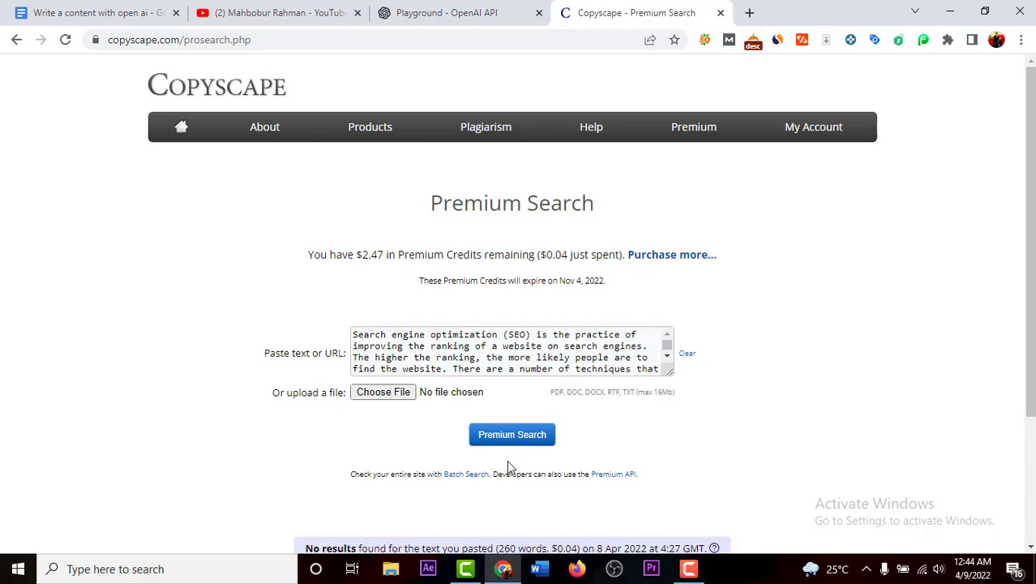
scroll(591, 386, "down", 2)
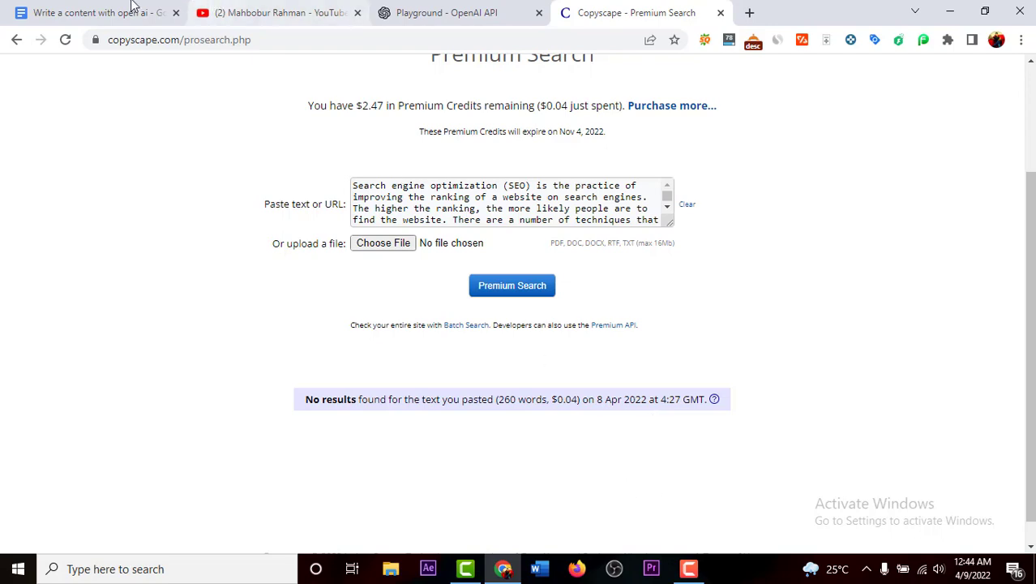
- Switch to the Google Docs article and check the word count of the whole document
left_click(62, 6)
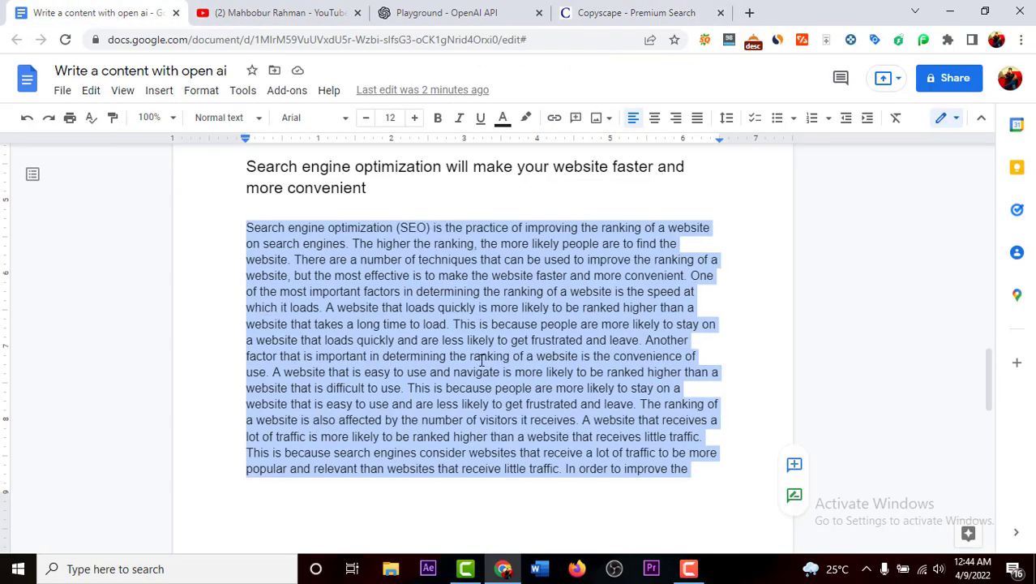
left_click_drag(986, 374, 960, 256)
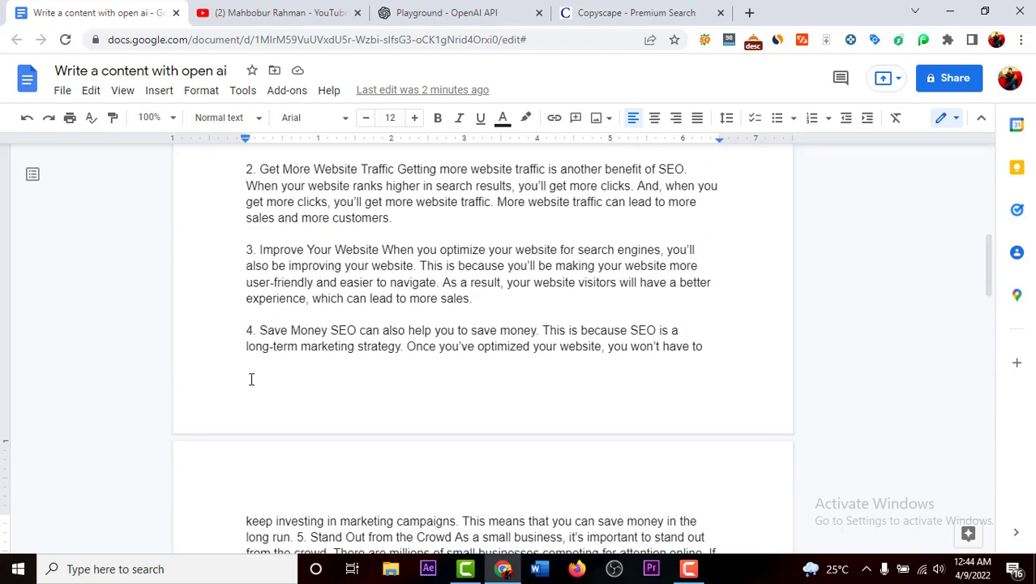
left_click(270, 401)
key("ctrl+shift+c")
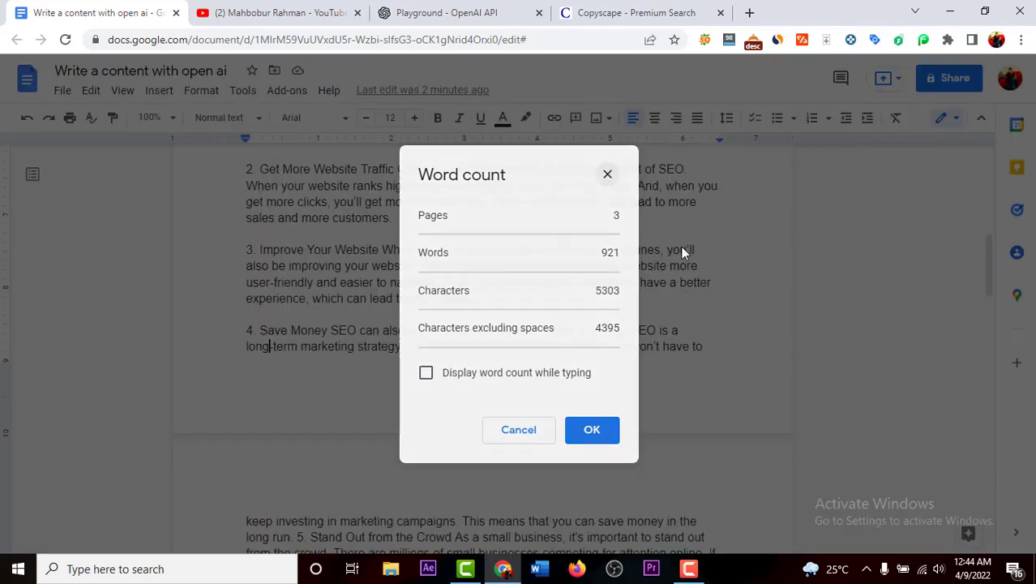
key("Escape")
- Review the unfilled section headings, the Conclusion heading and the article title in the document
left_click_drag(990, 267, 989, 433)
left_click_drag(244, 332, 447, 496)
left_click(580, 414)
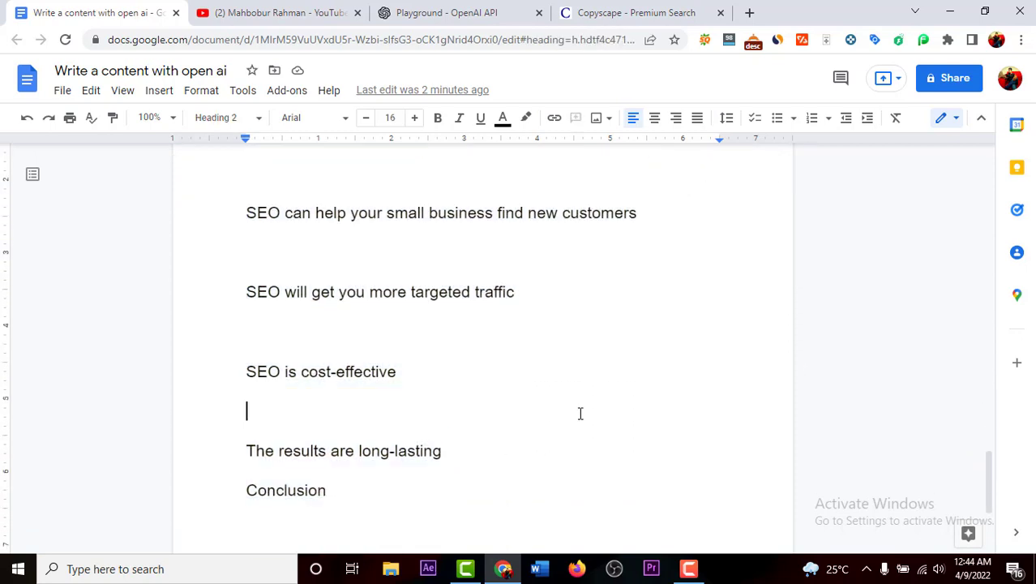
left_click_drag(328, 491, 248, 490)
left_click_drag(984, 458, 950, 151)
left_click_drag(378, 281, 199, 228)
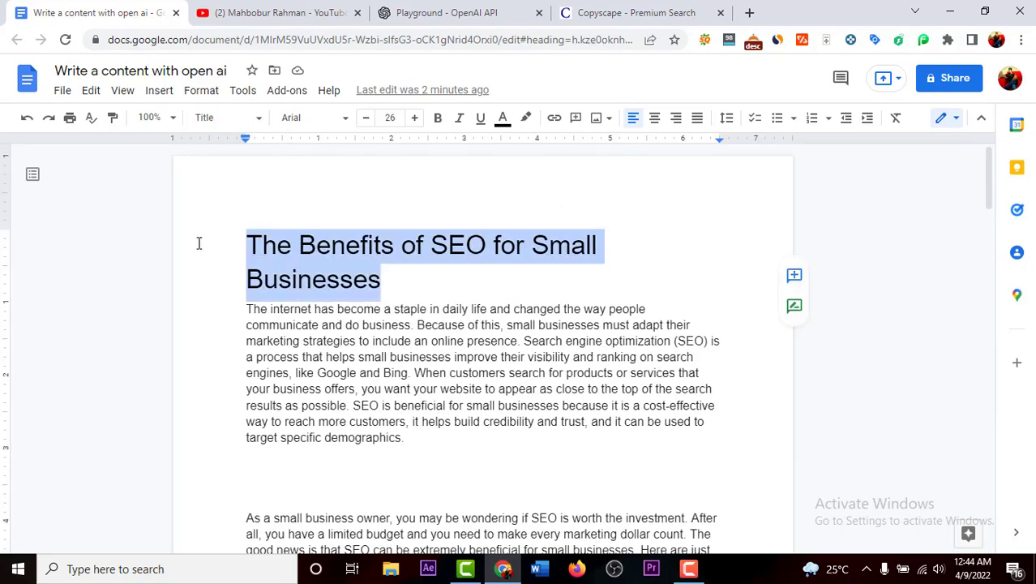
- Switch to the OpenAI Playground and clear the generated website speed text along with its prompt
left_click(596, 12)
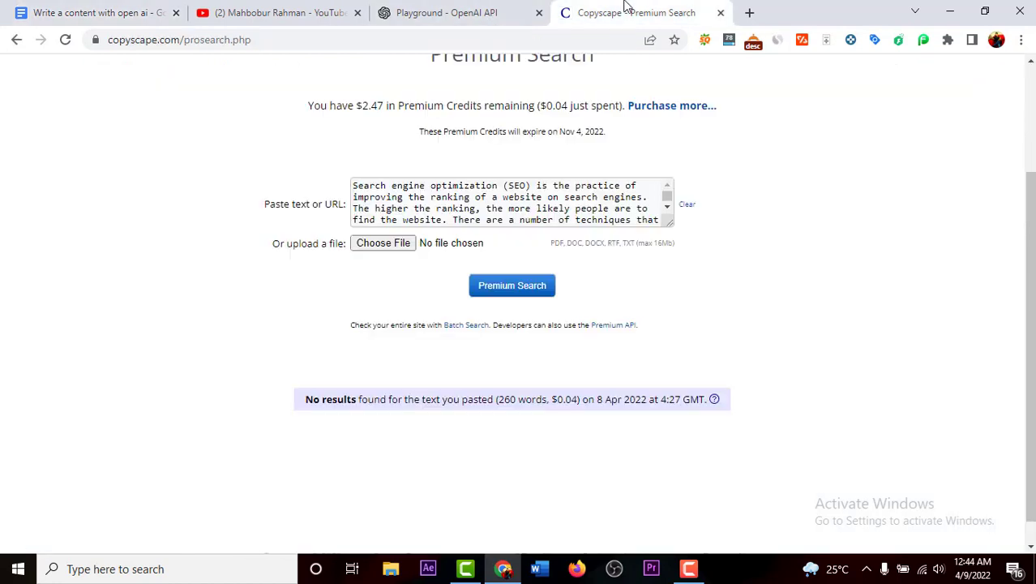
left_click(466, 9)
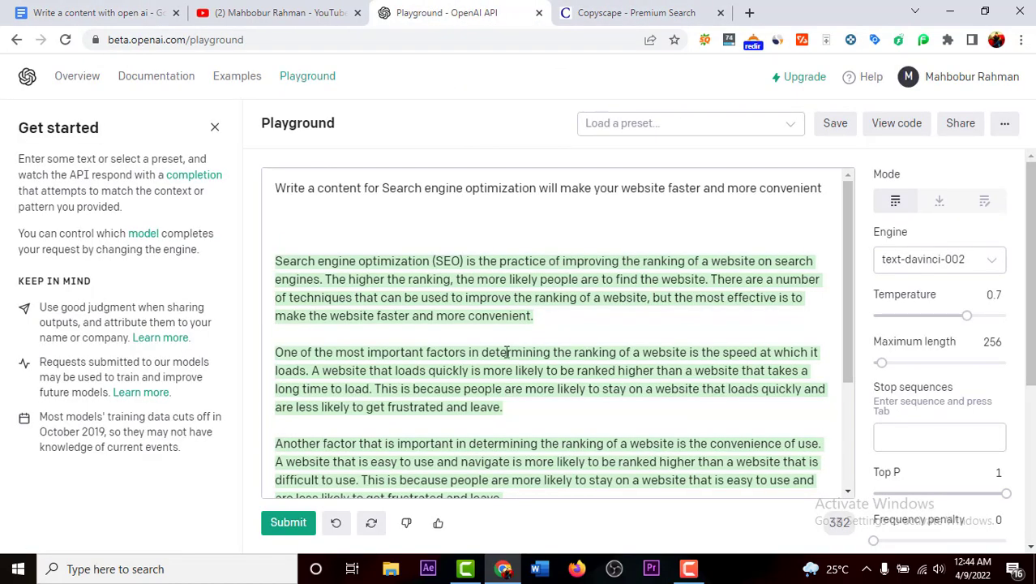
left_click_drag(281, 236, 981, 500)
key("BackSpace")
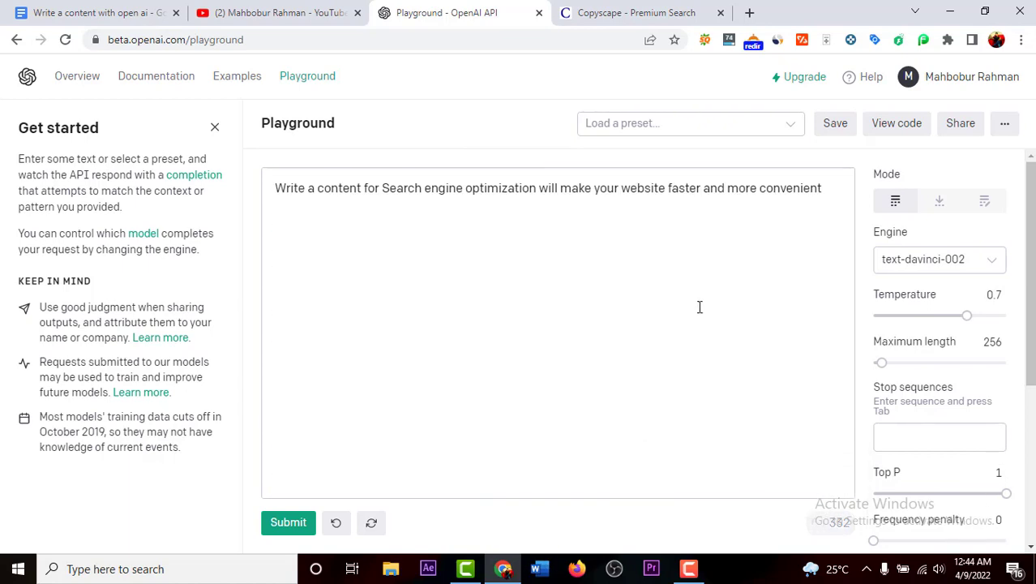
left_click(821, 189)
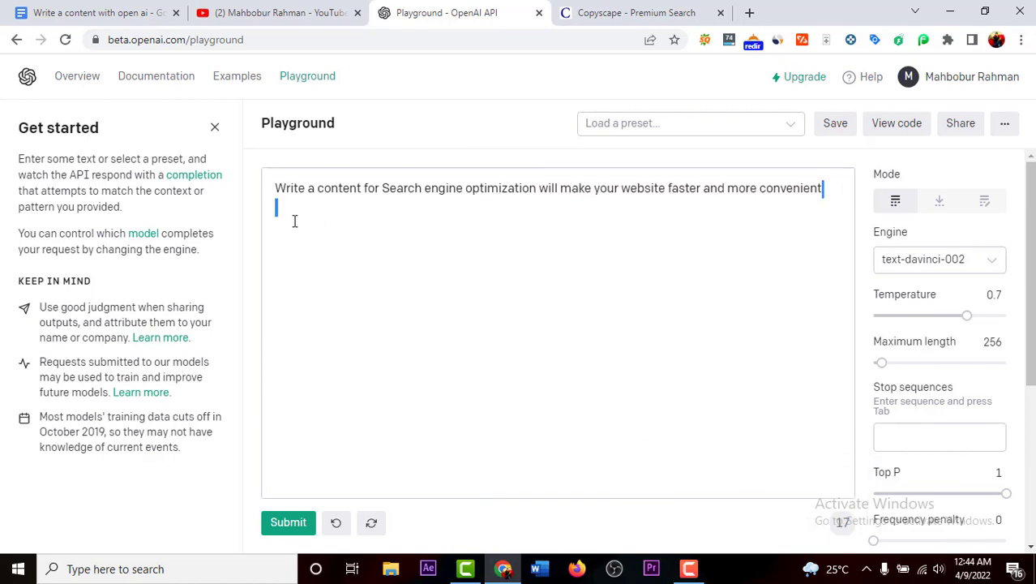
left_click(266, 193, "shift")
key("BackSpace")
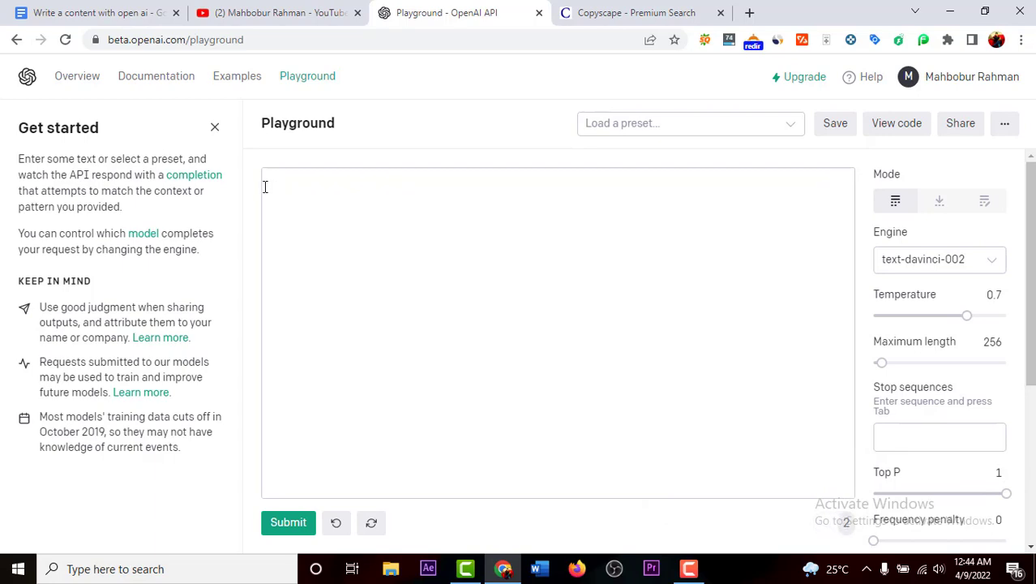
- Find the Conclusion heading in Google Docs, and begin a Playground prompt with 'Write a Conclusion based on following text "'
left_click(98, 12)
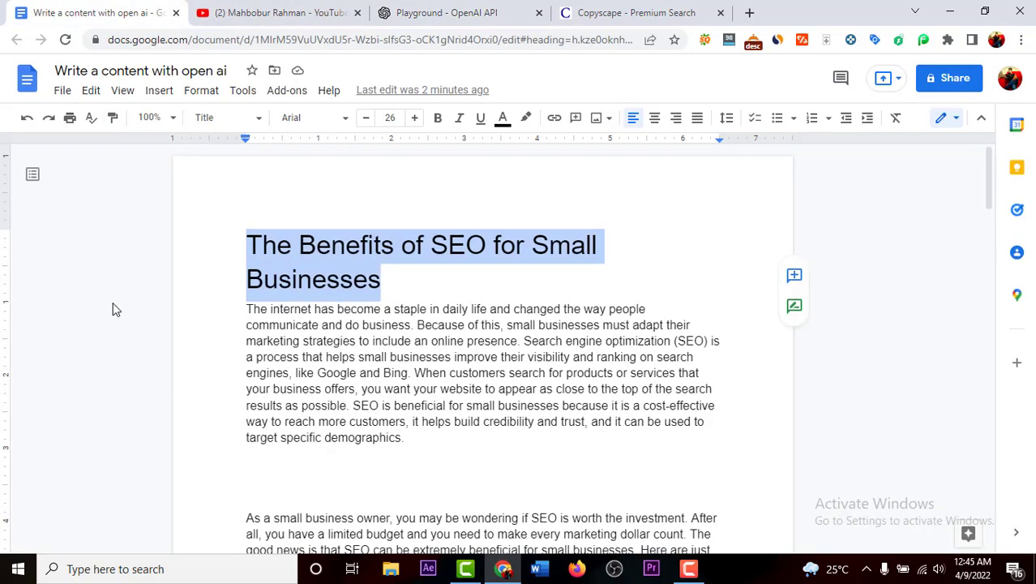
left_click_drag(990, 200, 988, 528)
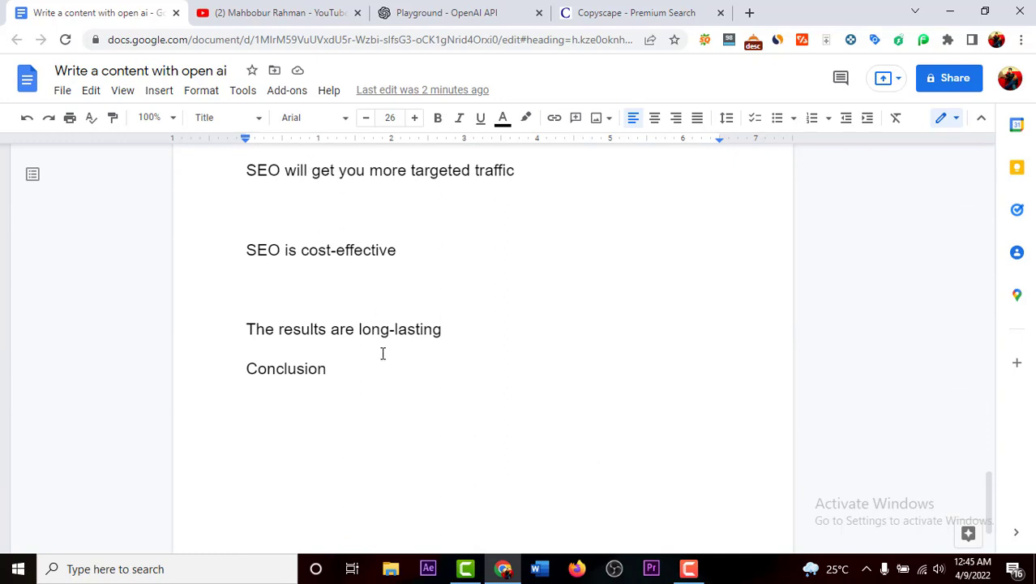
left_click(368, 381)
left_click_drag(338, 372, 245, 373)
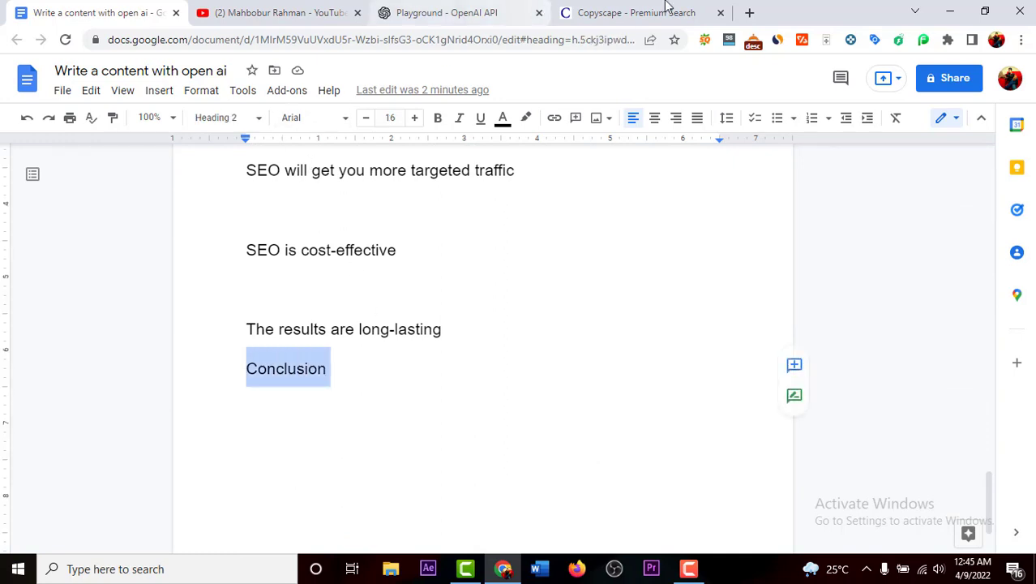
left_click(468, 8)
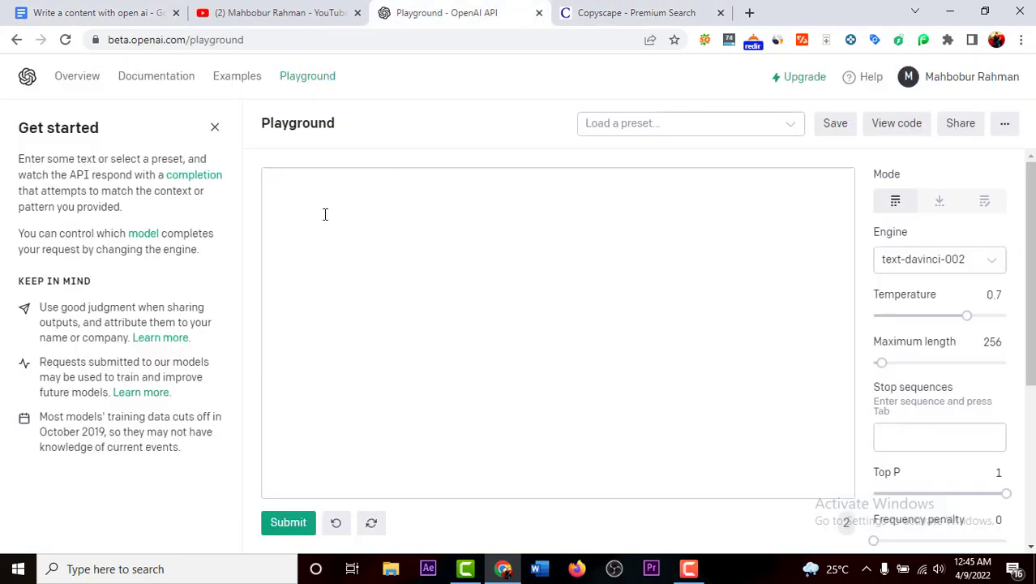
type("Write a")
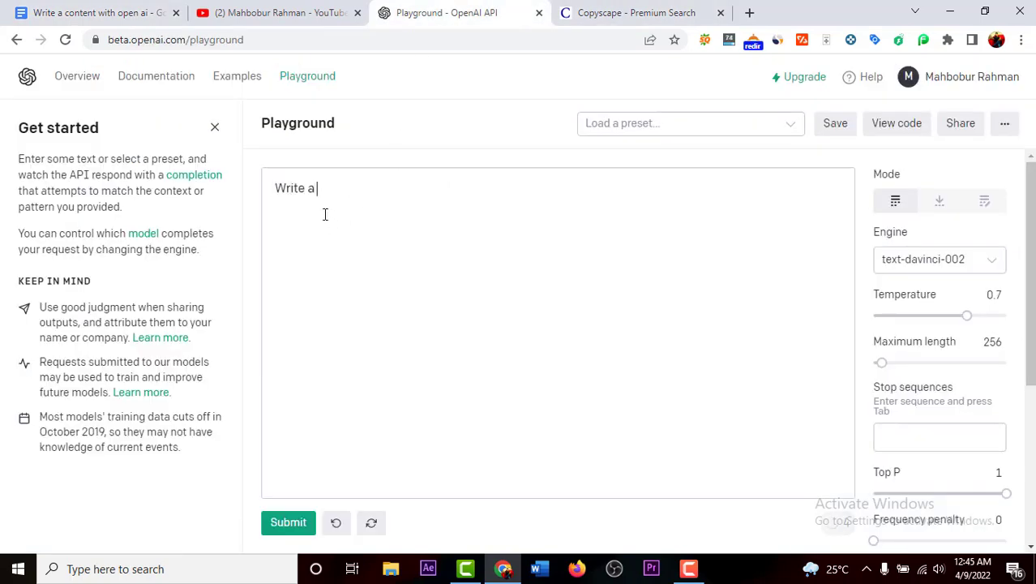
type(" Conclusion ")
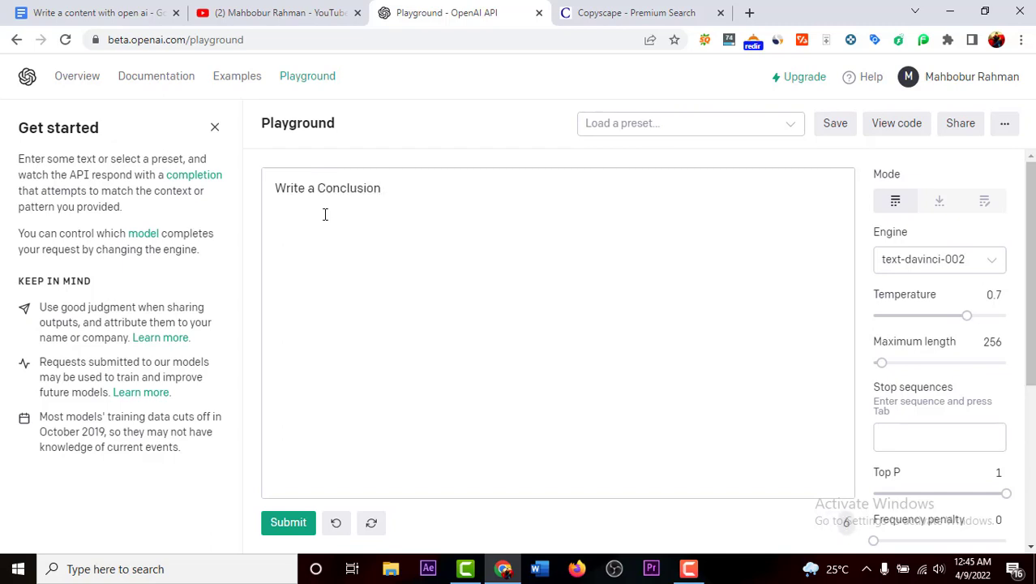
type("based o")
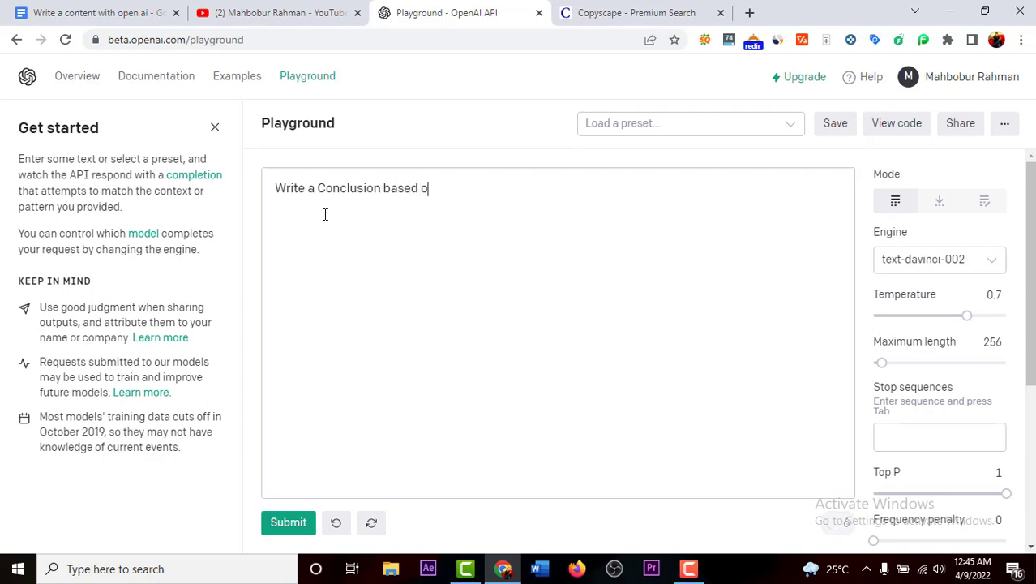
type("n following text")
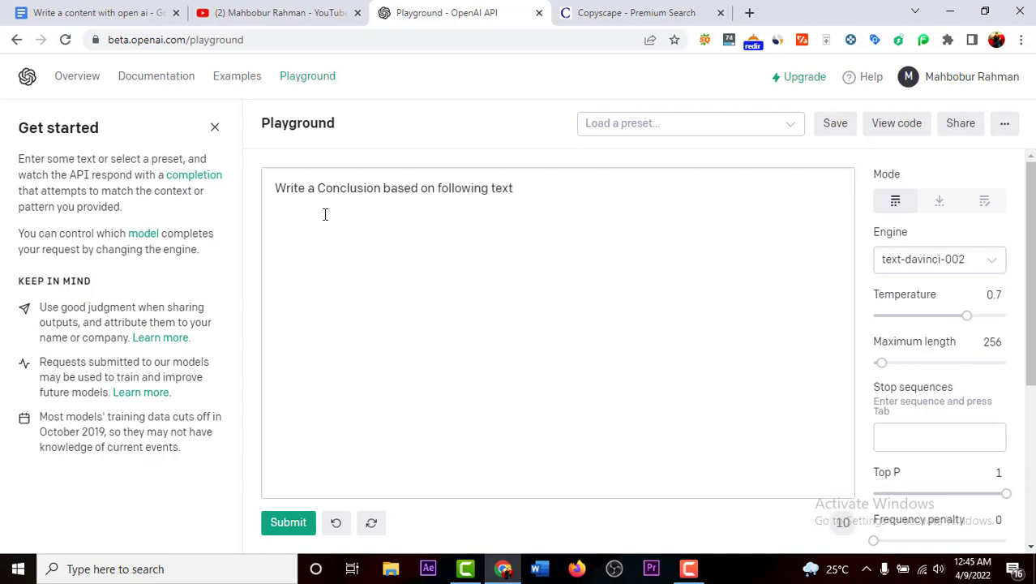
type(" \"")
- Copy the title 'The Benefits of SEO for Small Businesses' from Google Docs into the Playground prompt and close the quotation
left_click(45, 12)
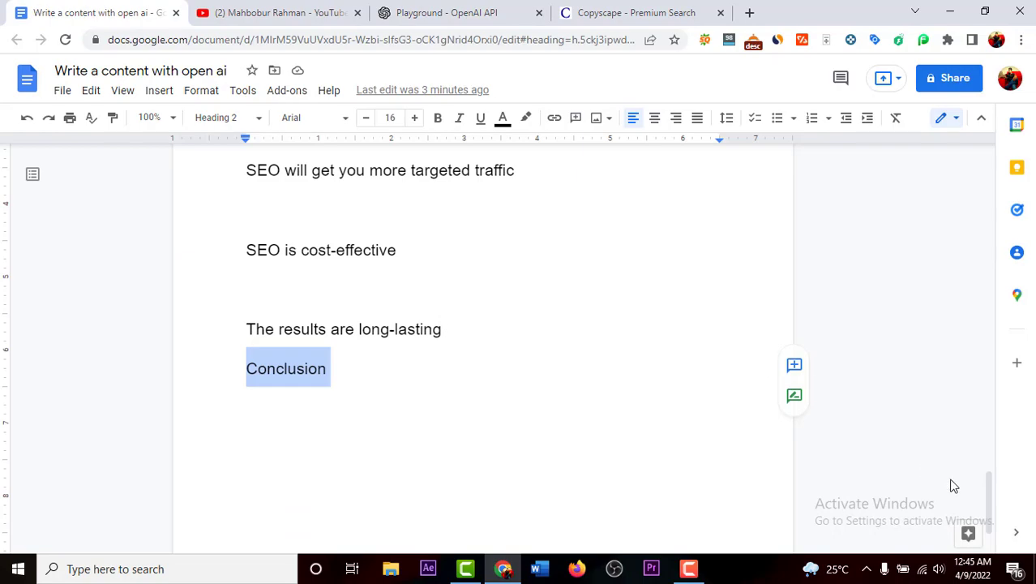
left_click_drag(988, 499, 965, 159)
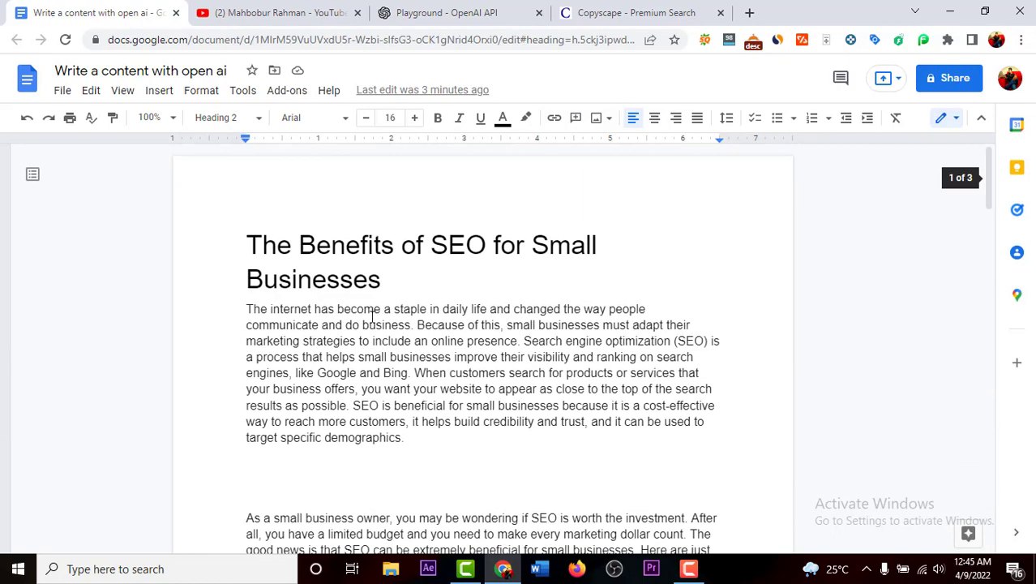
left_click_drag(381, 280, 226, 223)
key("ctrl+c")
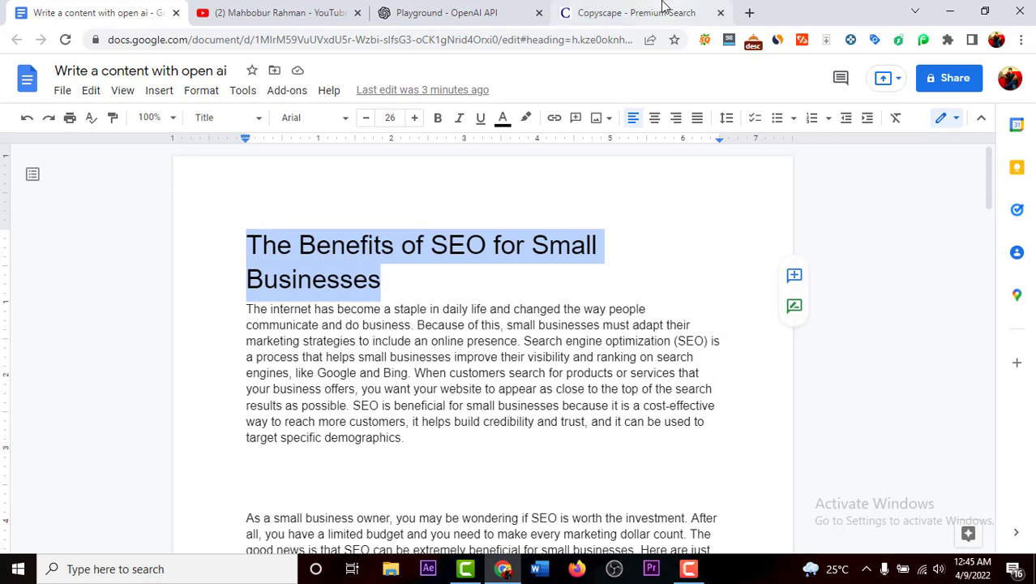
left_click(450, 13)
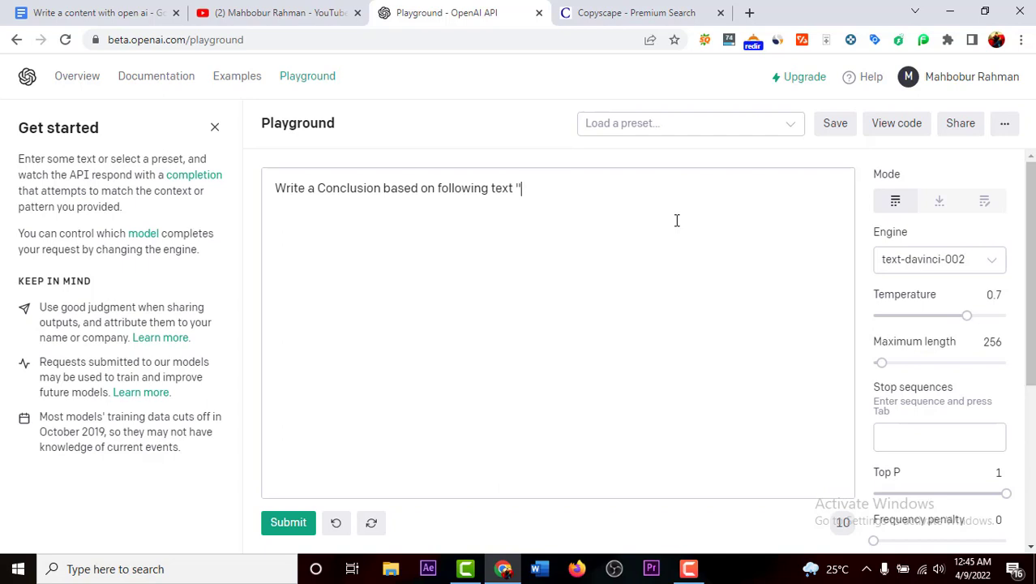
key("ctrl+v")
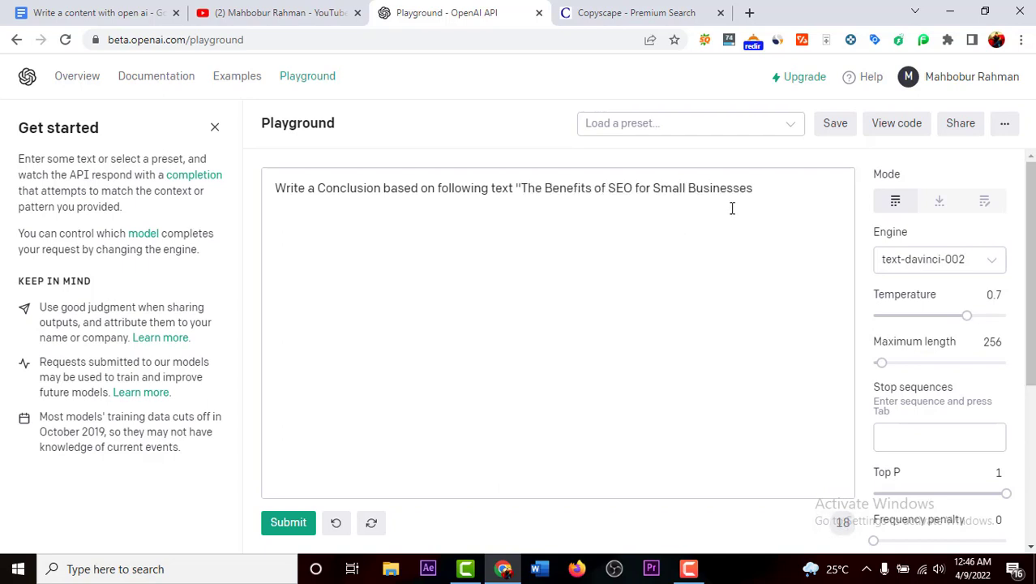
type("\"")
- Add two line breaks after the conclusion prompt and generate the text
key("Return")
key("Return")
left_click(290, 523)
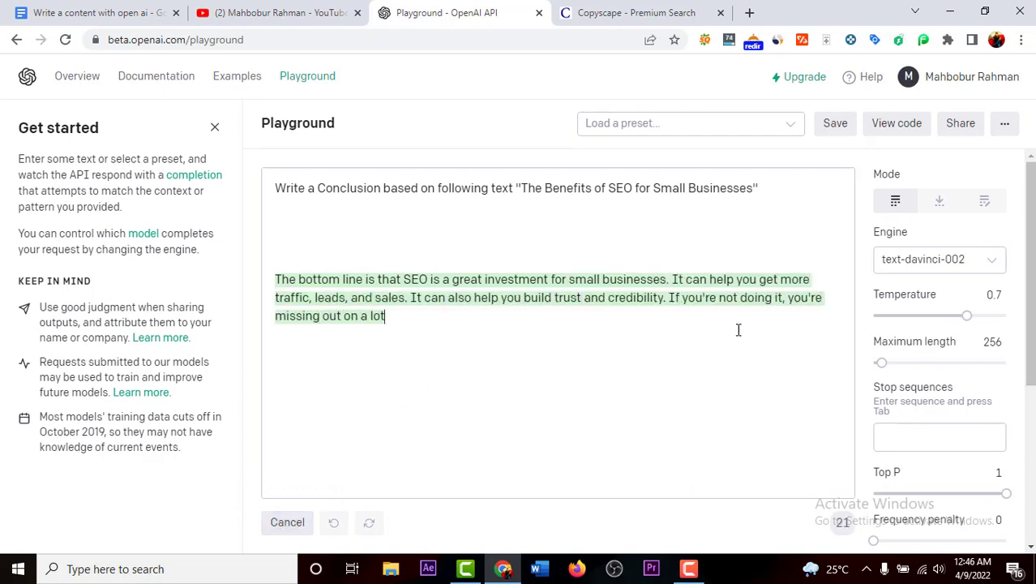
- Delete the generated conclusion paragraph and generate a new one from the same prompt
left_click_drag(519, 318, 268, 268)
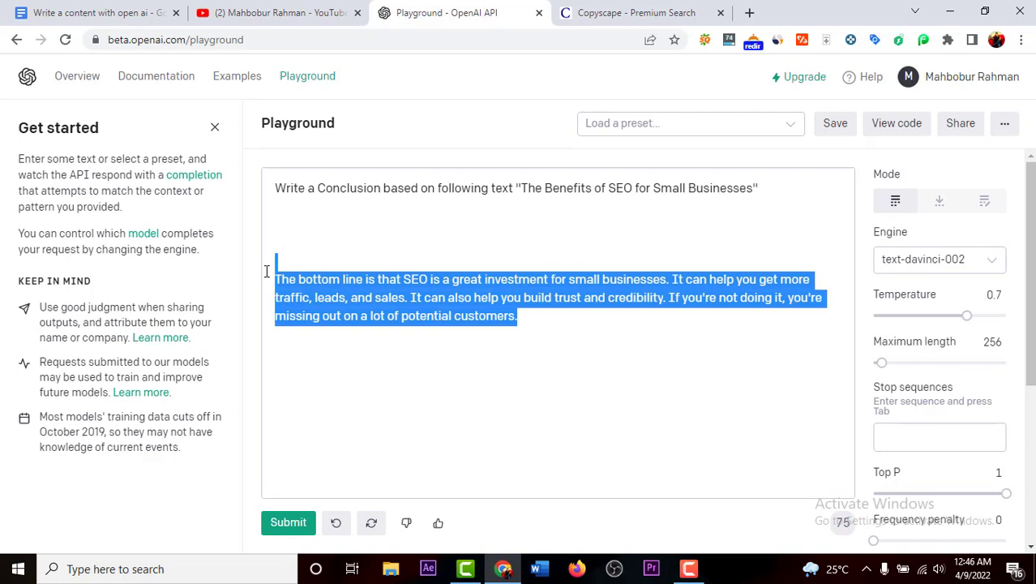
key("BackSpace")
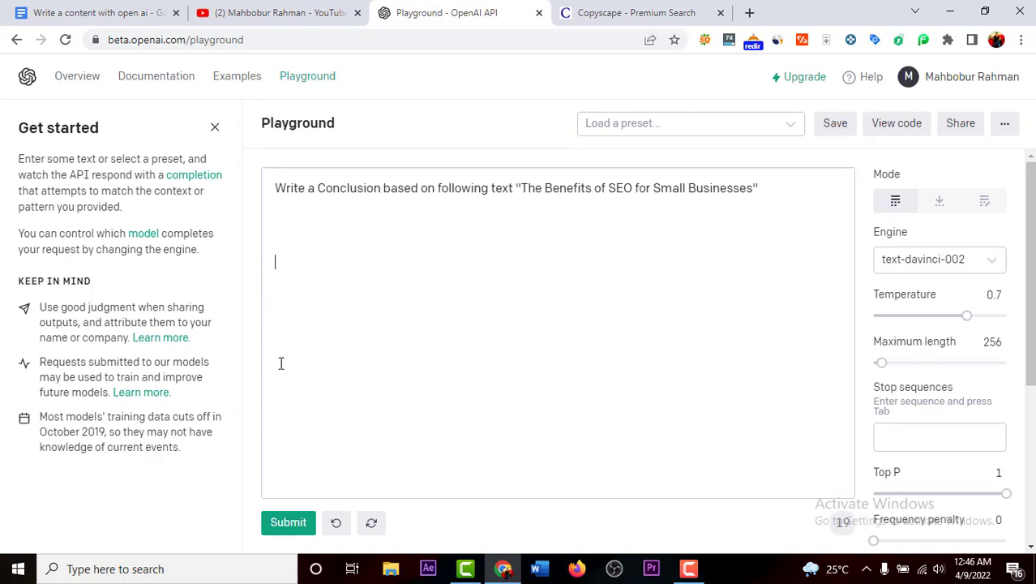
left_click(276, 527)
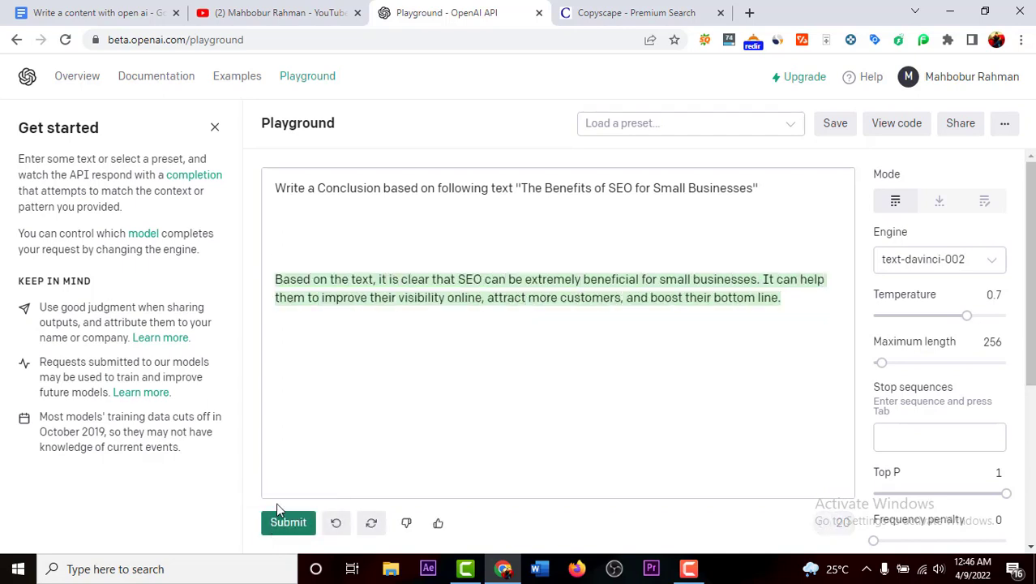
- Extend the generated conclusion with another paragraph by adding a line break and submitting again
left_click(290, 522)
left_click(761, 333)
key("Return")
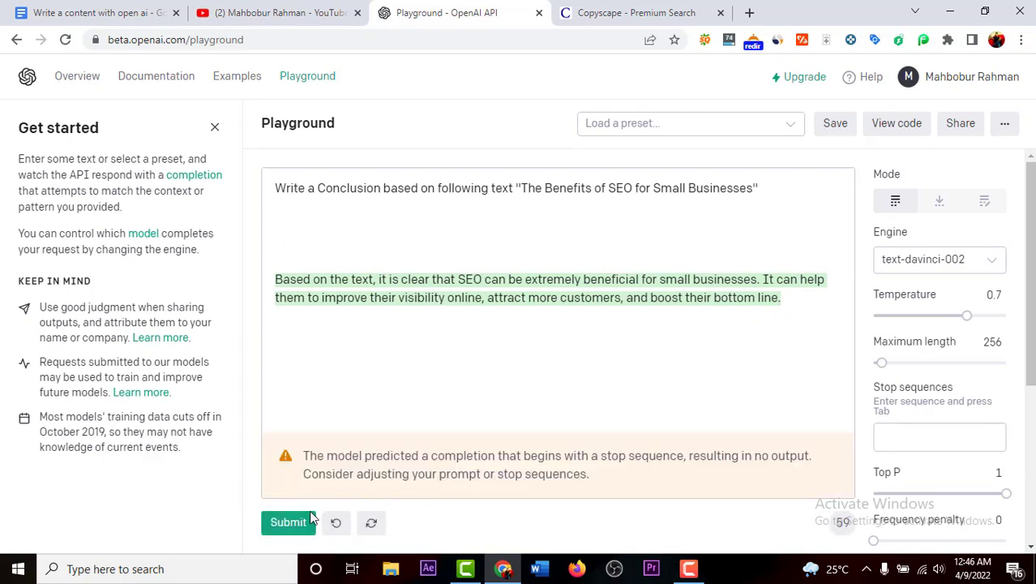
left_click(287, 523)
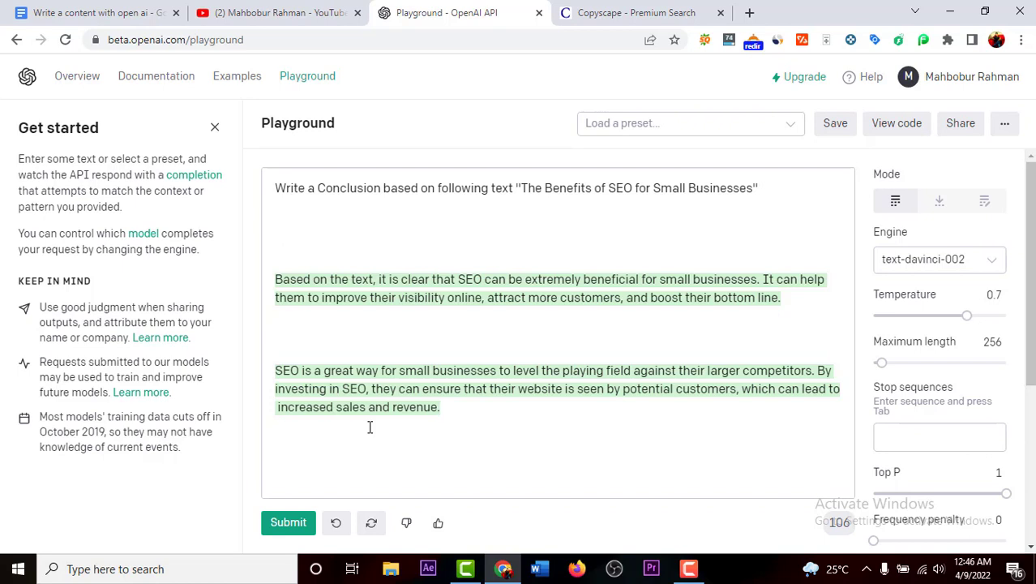
left_click(641, 12)
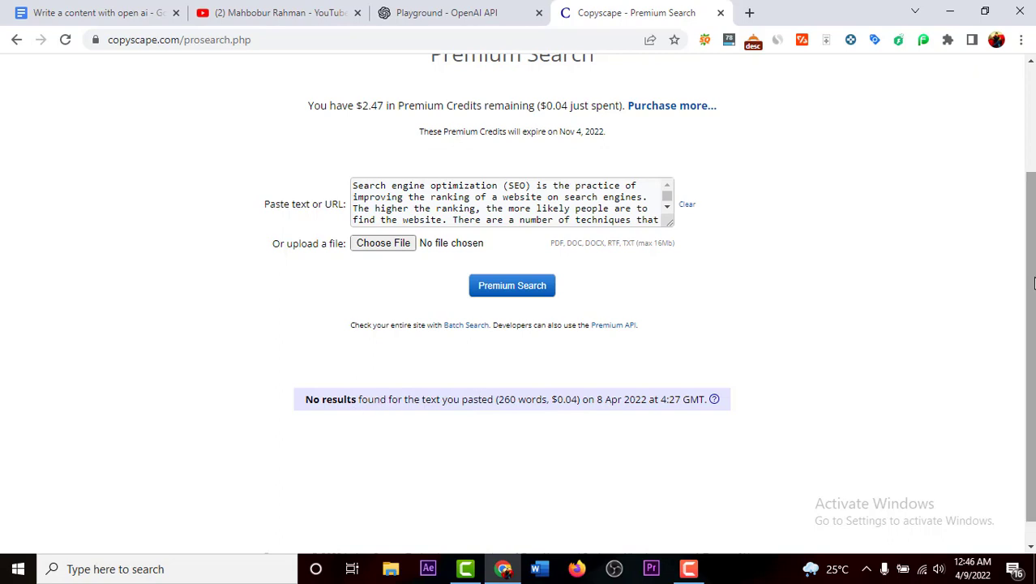
left_click_drag(1032, 311, 1025, 201)
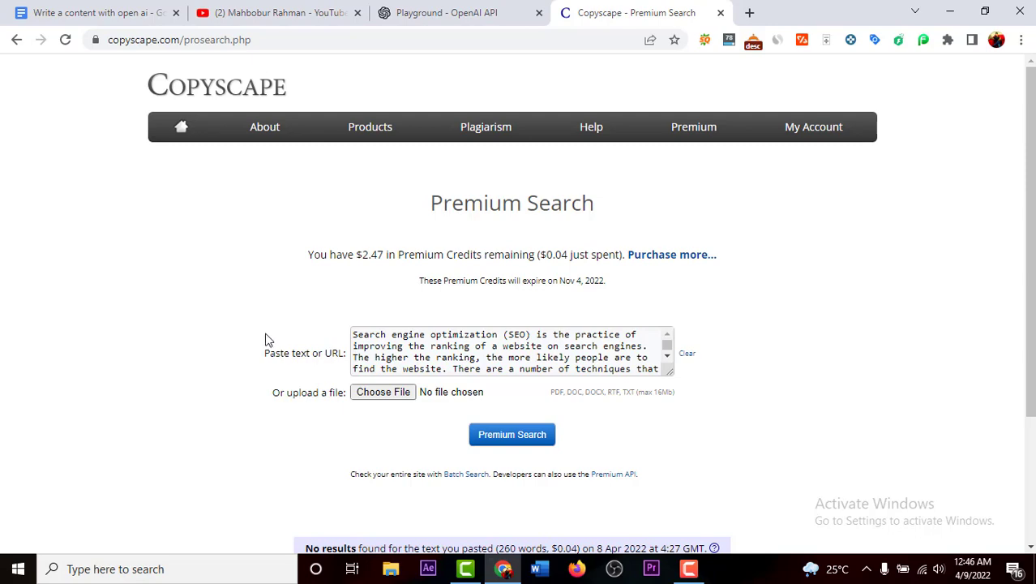
left_click(104, 8)
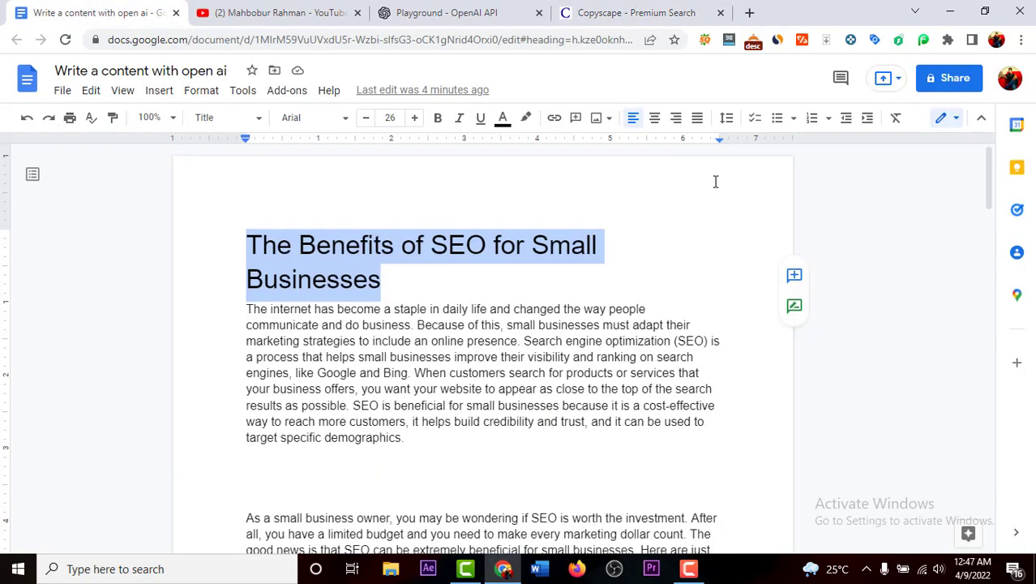
left_click(694, 246)
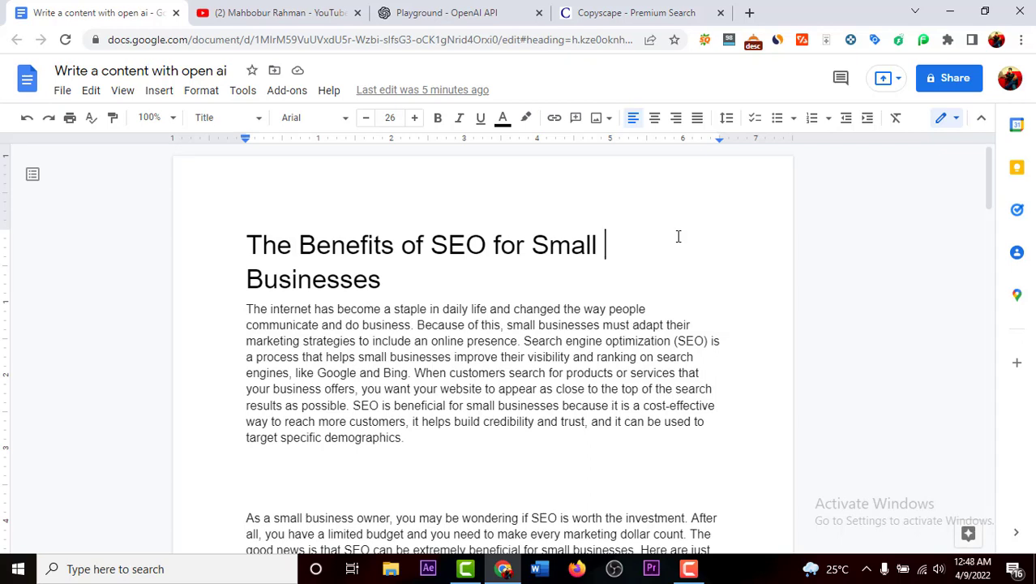
left_click(690, 574)
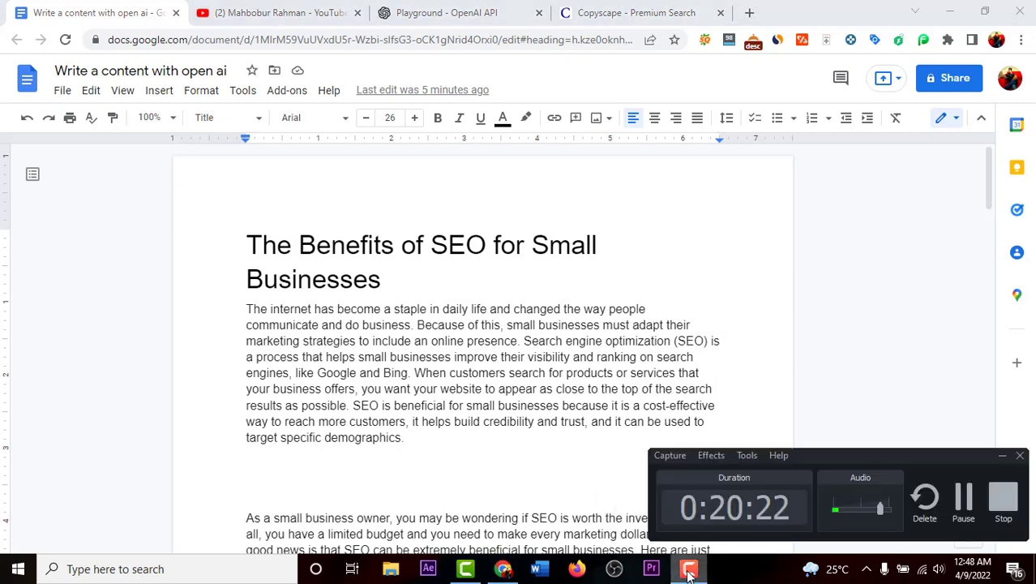